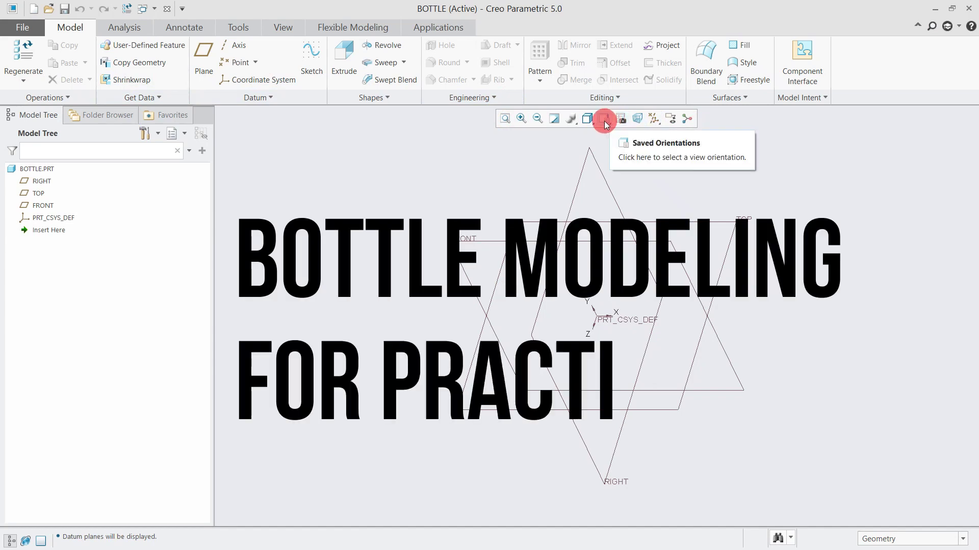
Step: Show the bottle part in the FRONT saved orientation, then clear the TOP plane selection
{"action": "left_click", "coordinate": [623, 179]}
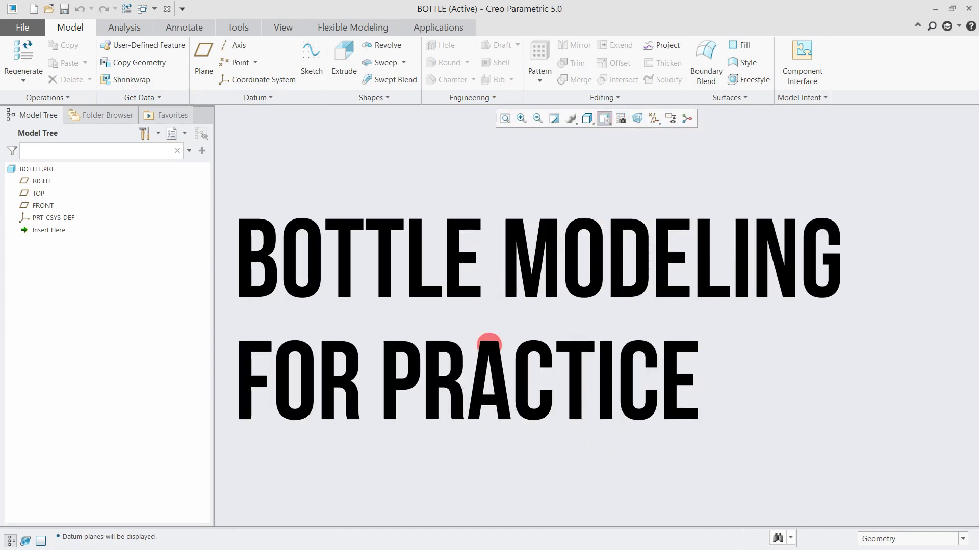
{"action": "left_click", "coordinate": [671, 316]}
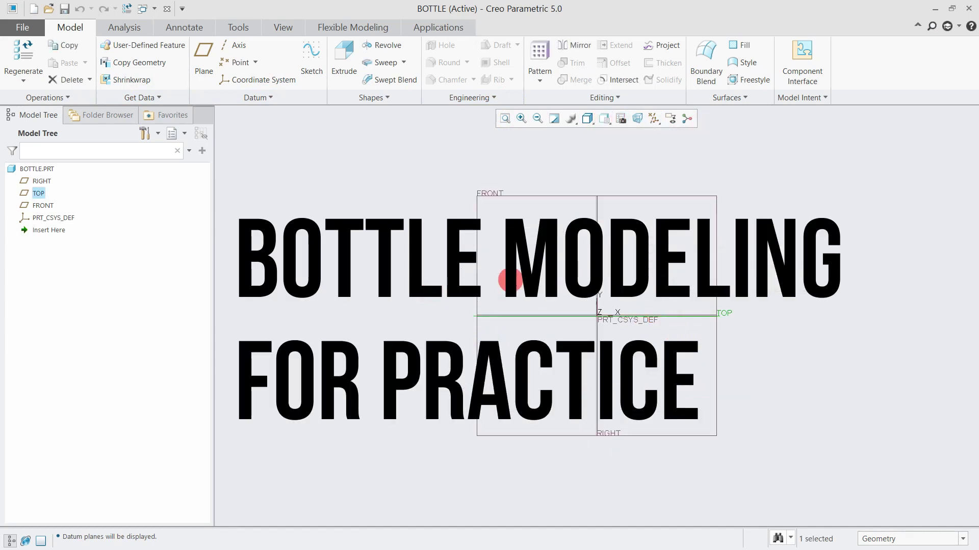
{"action": "scroll", "coordinate": [536, 346], "scroll_direction": "down", "scroll_amount": 2}
{"action": "scroll", "coordinate": [545, 345], "scroll_direction": "up", "scroll_amount": 4}
{"action": "left_click", "coordinate": [561, 385]}
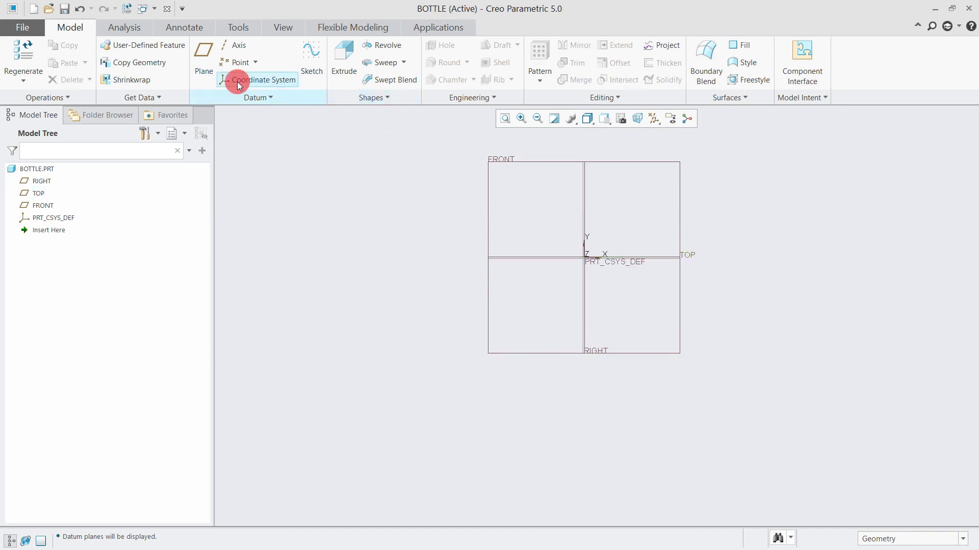
Step: Create a datum plane offset 50.00 from the TOP plane
{"action": "left_click", "coordinate": [204, 57]}
{"action": "left_click", "coordinate": [686, 255]}
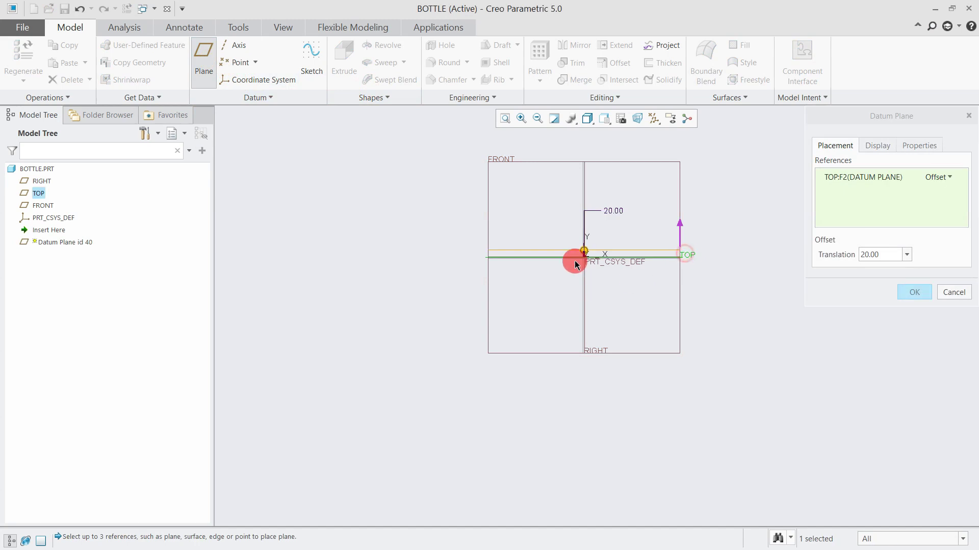
{"action": "mouse_move", "coordinate": [584, 252]}
{"action": "left_mouse_down"}
{"action": "mouse_move", "coordinate": [591, 317]}
{"action": "mouse_move", "coordinate": [584, 308]}
{"action": "left_mouse_up"}
{"action": "double_click", "coordinate": [883, 256]}
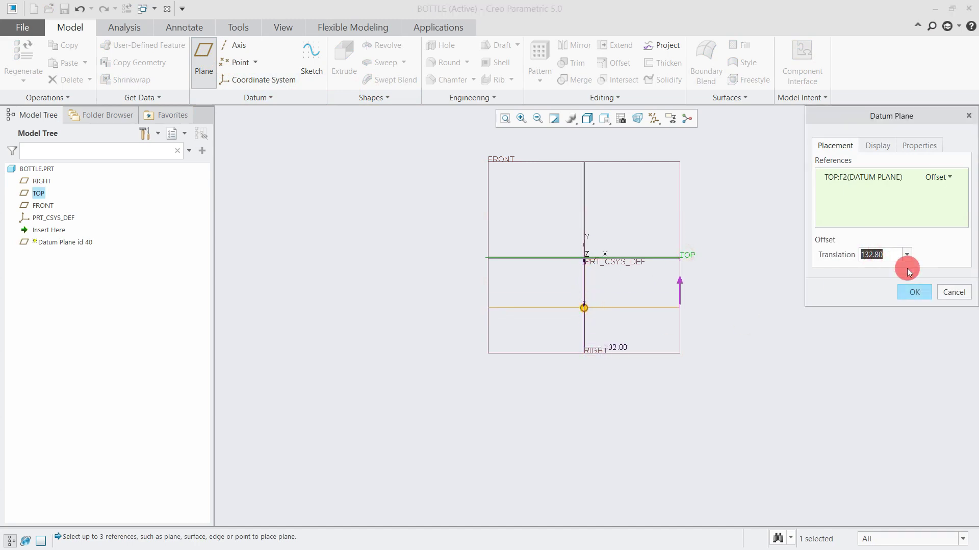
{"action": "type", "text": "50.00"}
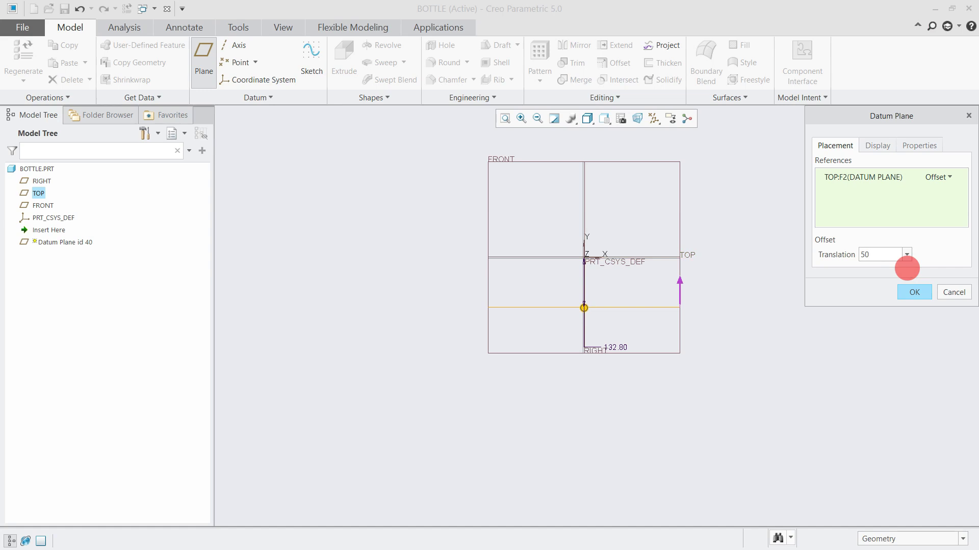
{"action": "left_click", "coordinate": [907, 269]}
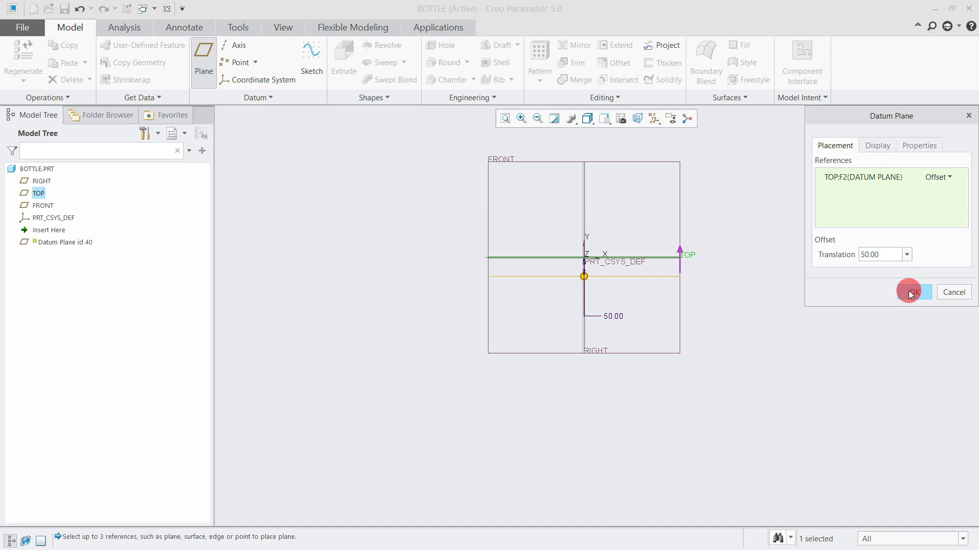
{"action": "left_click", "coordinate": [911, 292]}
Step: Rename the new plane DTM1 to MID_SEC
{"action": "left_click", "coordinate": [693, 278]}
{"action": "left_click", "coordinate": [745, 203]}
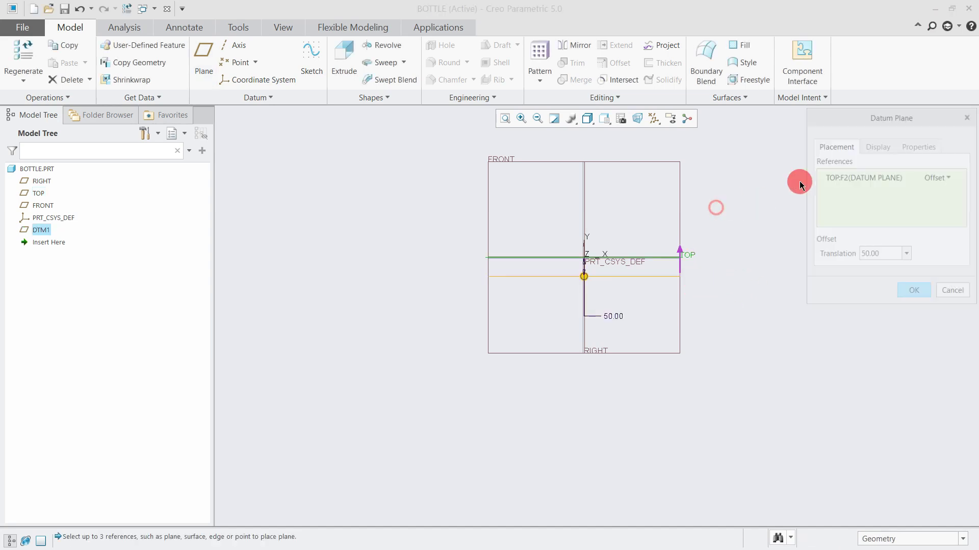
{"action": "left_click", "coordinate": [919, 145]}
{"action": "left_click", "coordinate": [862, 173]}
{"action": "type", "text": "MID"}
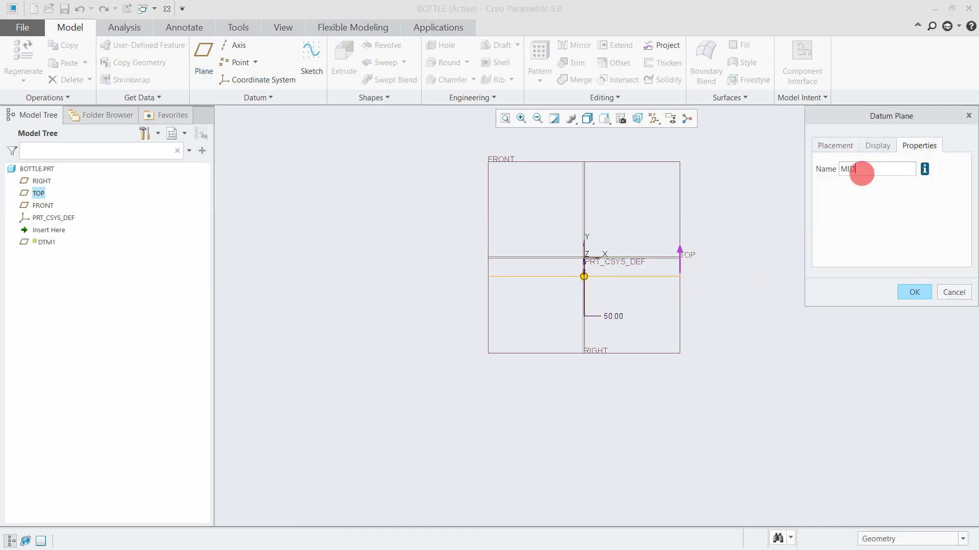
{"action": "double_click", "coordinate": [866, 168]}
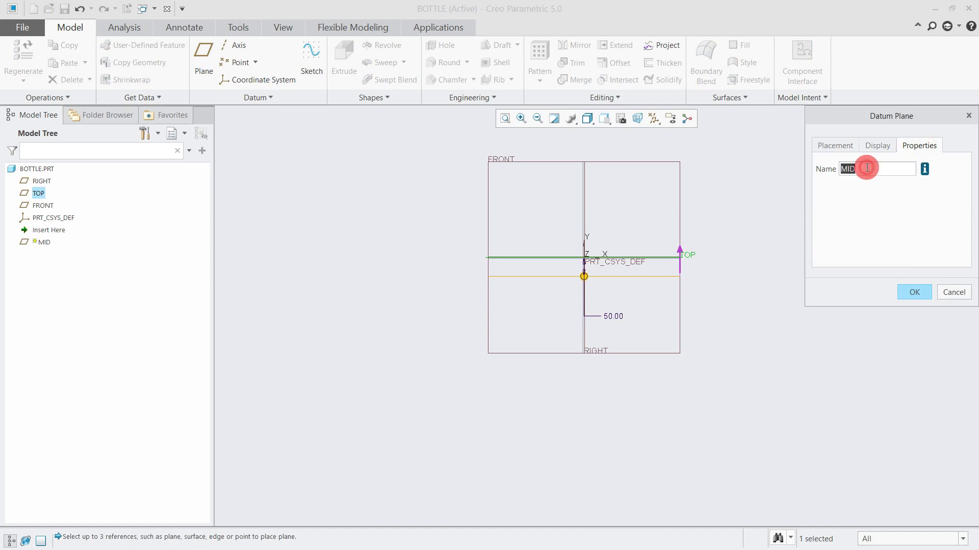
{"action": "type", "text": "_Sec"}
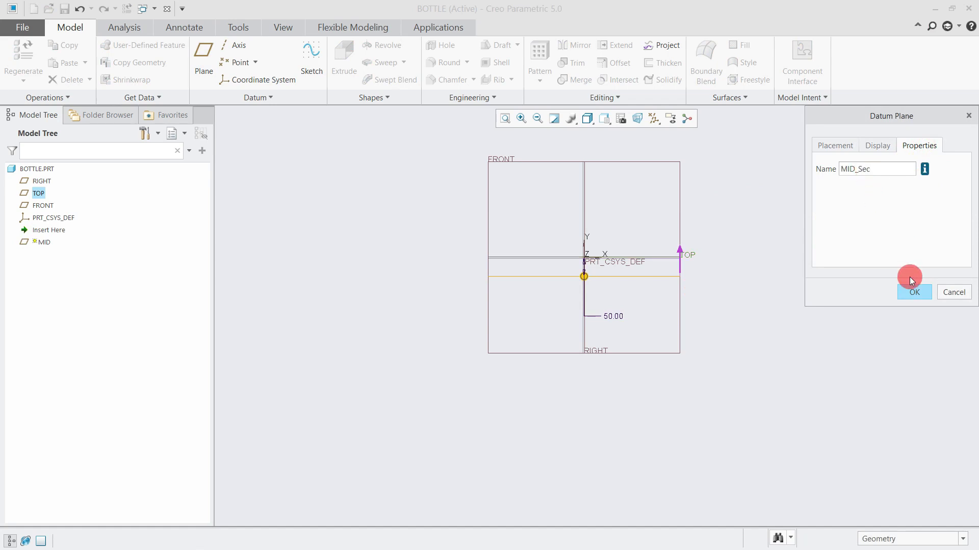
{"action": "left_click", "coordinate": [911, 291]}
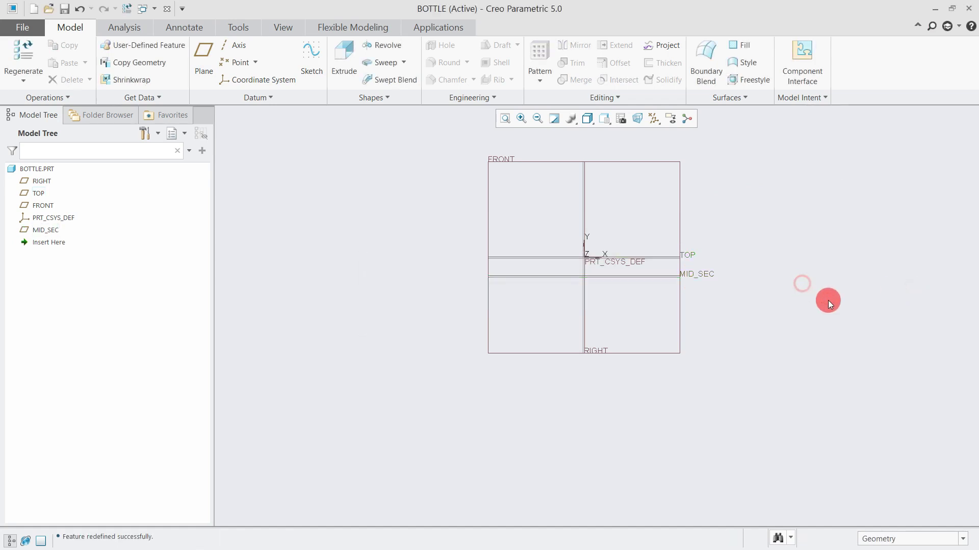
Step: Create a datum plane offset 150.00 below the TOP plane
{"action": "left_click", "coordinate": [311, 57]}
{"action": "left_click", "coordinate": [959, 295]}
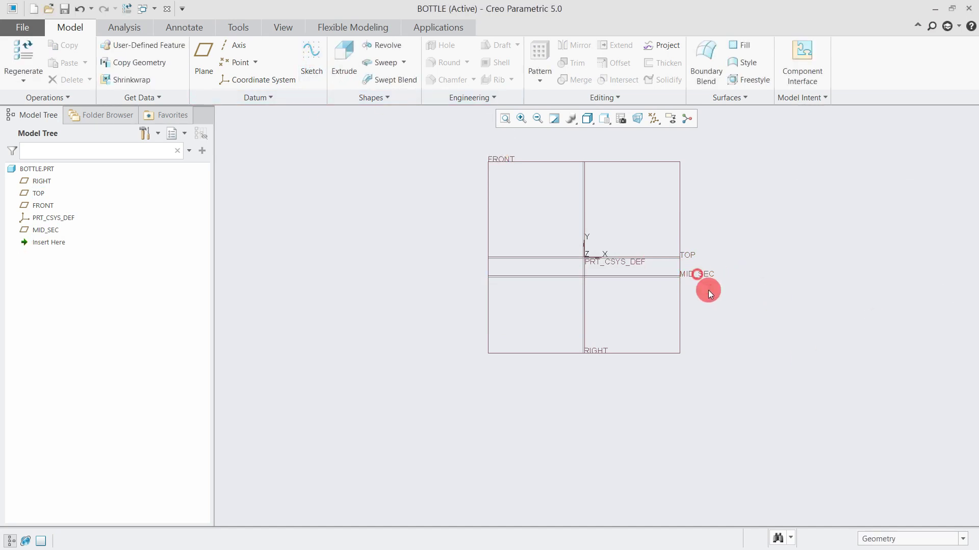
{"action": "left_click", "coordinate": [697, 274]}
{"action": "left_click", "coordinate": [203, 87]}
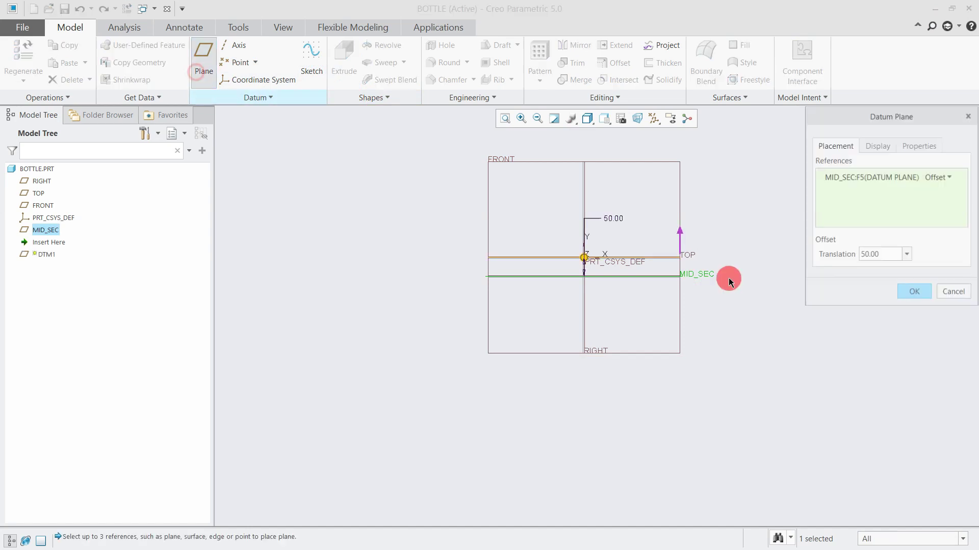
{"action": "left_click_drag", "start_coordinate": [584, 275], "coordinate": [605, 479]}
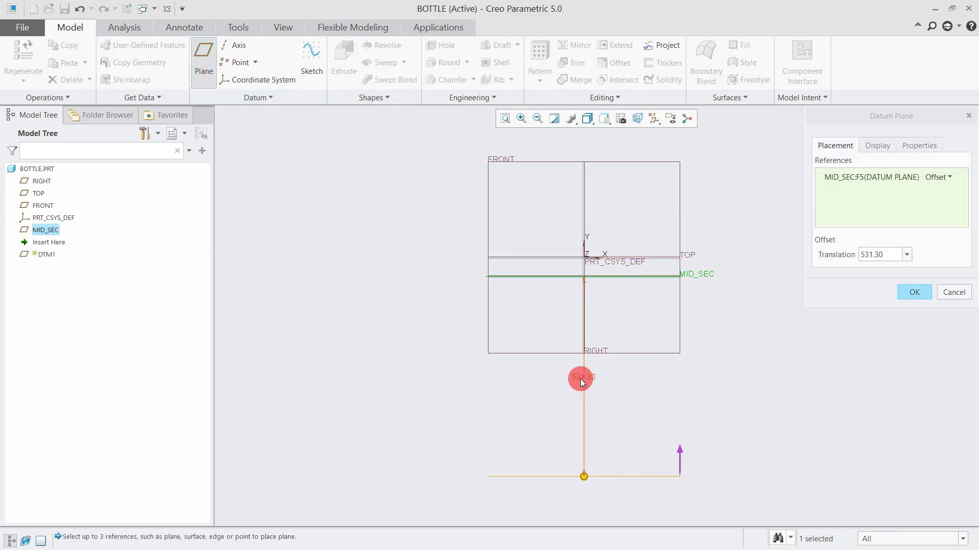
{"action": "left_click", "coordinate": [664, 263]}
{"action": "left_click_drag", "start_coordinate": [568, 237], "coordinate": [599, 430]}
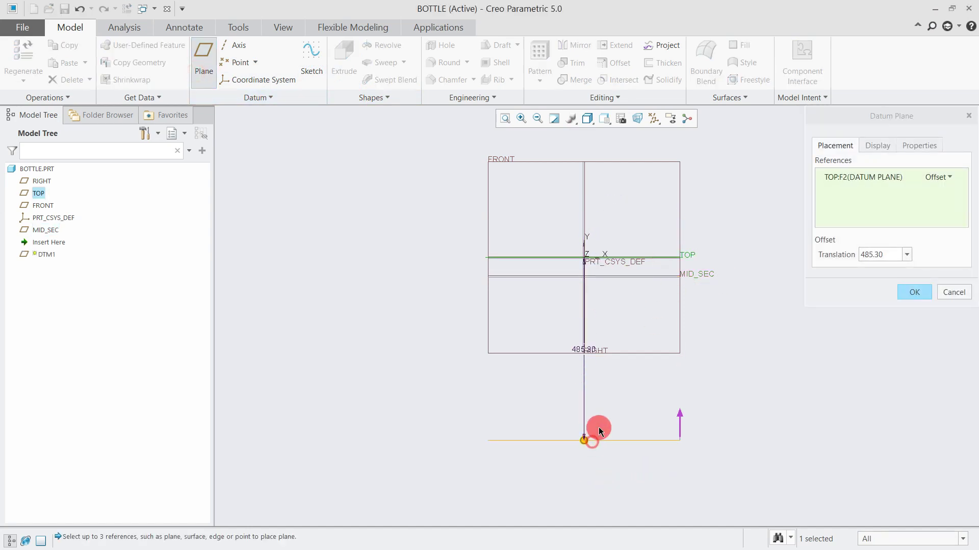
{"action": "double_click", "coordinate": [579, 349]}
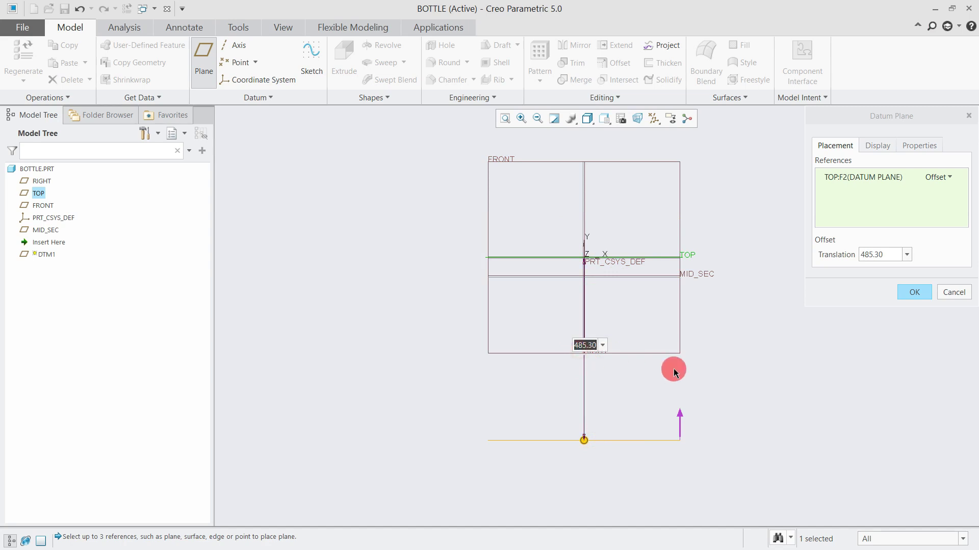
{"action": "type", "text": "150"}
{"action": "key", "text": "Return"}
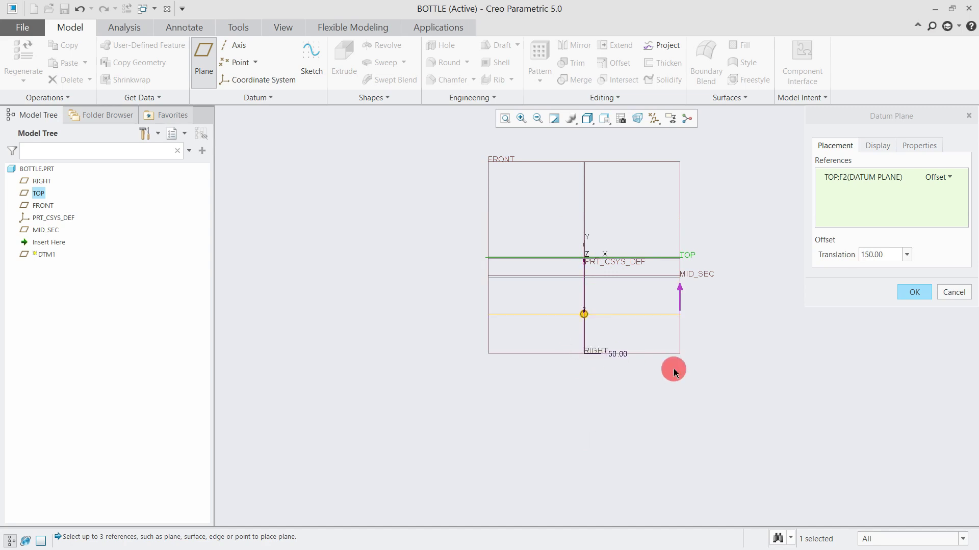
{"action": "left_click", "coordinate": [919, 292]}
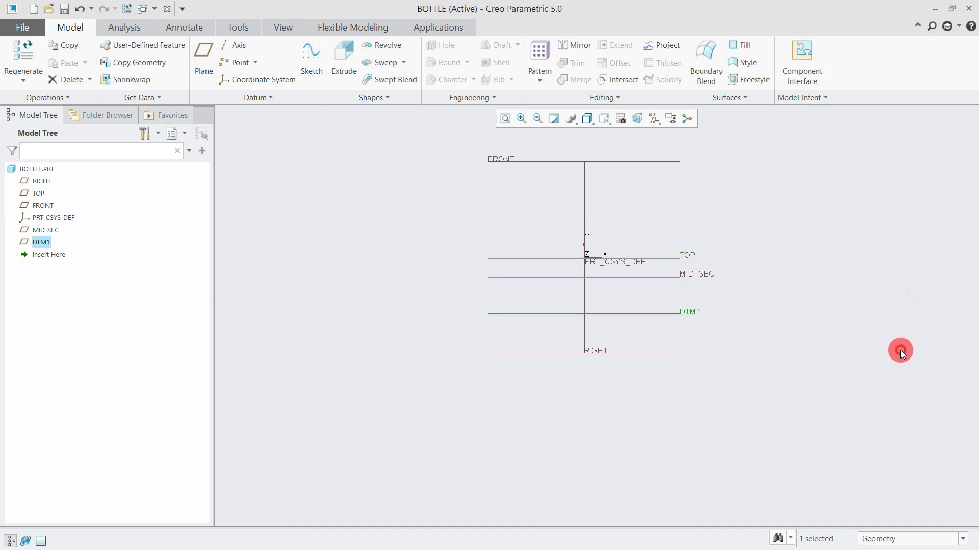
Step: Rename the new plane DTM1 to BOTTOM
{"action": "left_click", "coordinate": [695, 310]}
{"action": "left_click", "coordinate": [721, 263]}
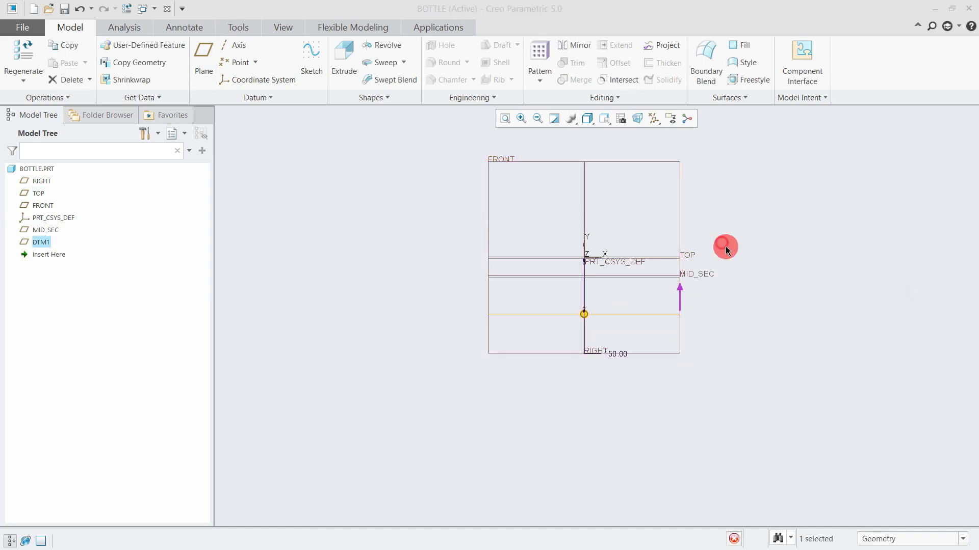
{"action": "left_click", "coordinate": [912, 145]}
{"action": "type", "text": "bottom"}
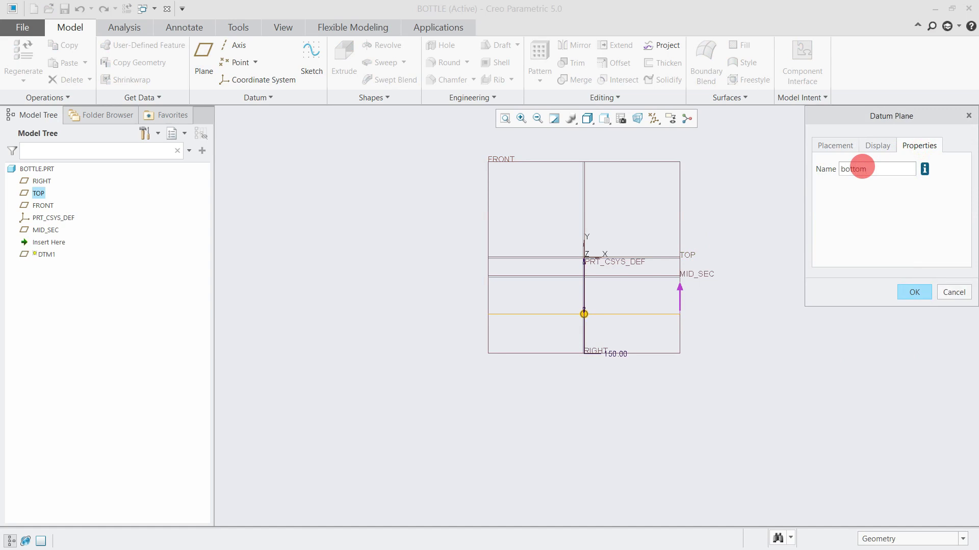
{"action": "key", "text": "Return"}
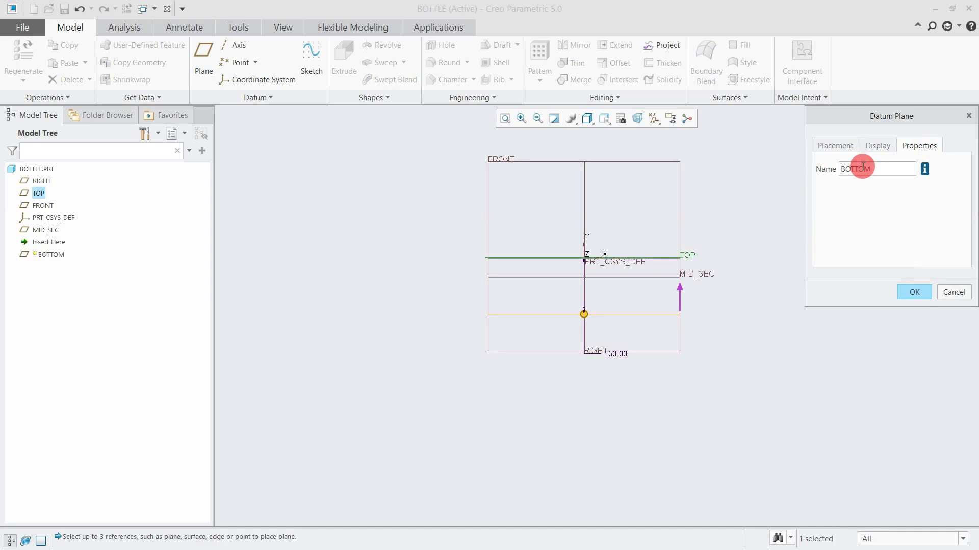
{"action": "left_click", "coordinate": [916, 294]}
Step: Check the TOP plane's definition without changes and clear the selection
{"action": "left_click", "coordinate": [689, 254]}
{"action": "left_click", "coordinate": [701, 188]}
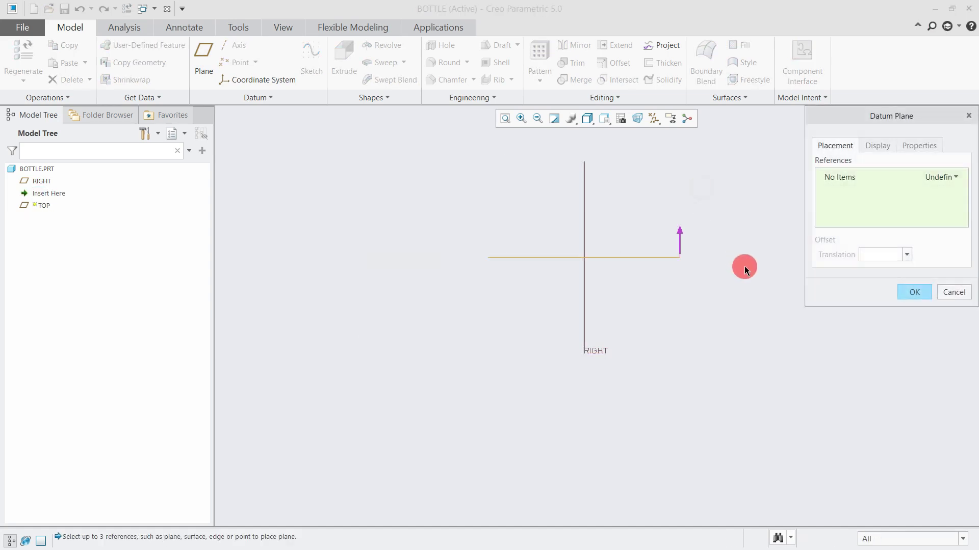
{"action": "left_click", "coordinate": [898, 293]}
{"action": "left_click", "coordinate": [694, 259]}
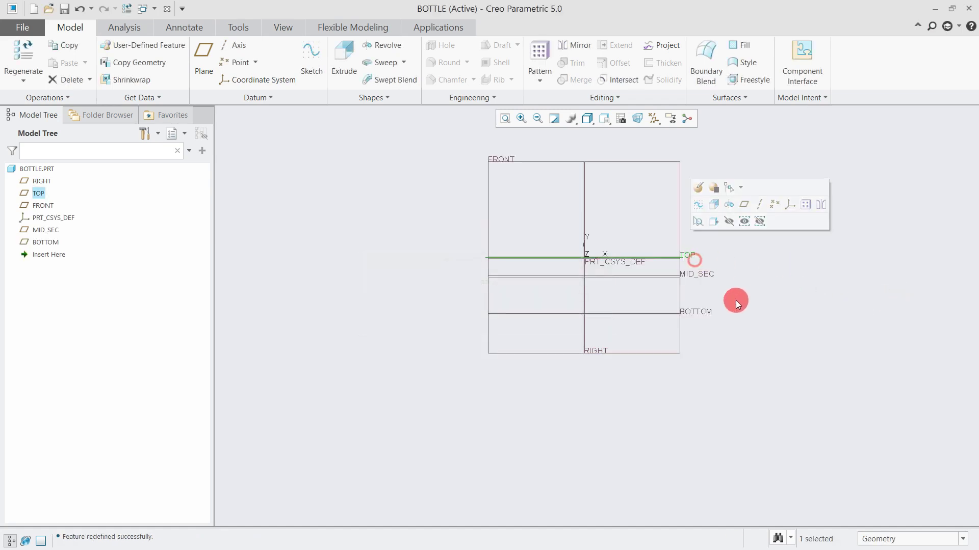
{"action": "left_click", "coordinate": [760, 263]}
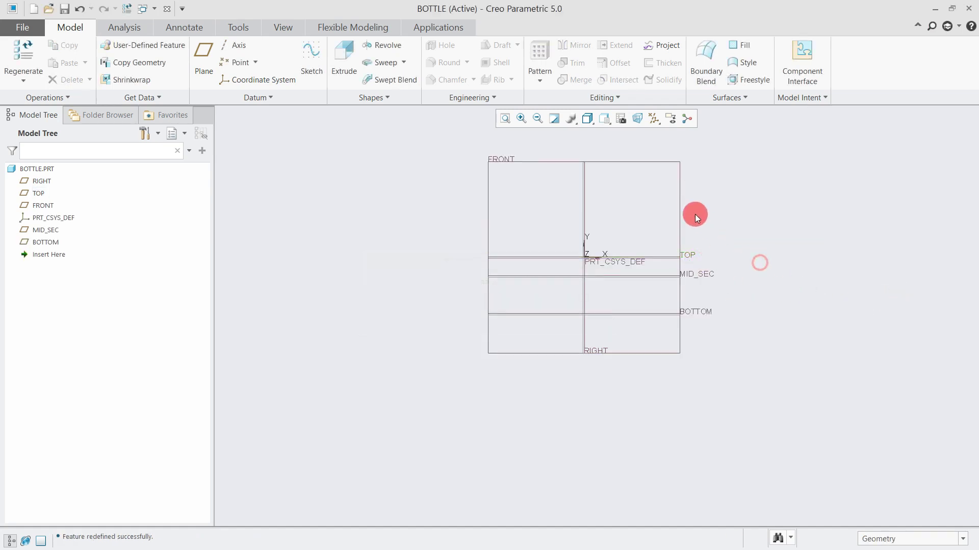
Step: Sketch a circle on TOP centred at the origin
{"action": "left_click", "coordinate": [326, 56]}
{"action": "left_click", "coordinate": [698, 261]}
{"action": "middle_click", "coordinate": [747, 289]}
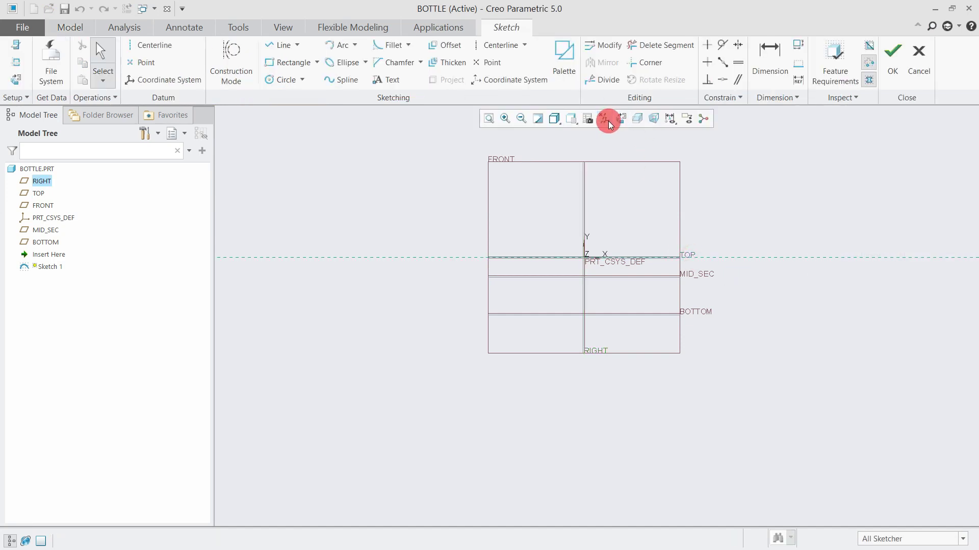
{"action": "left_click", "coordinate": [607, 121]}
{"action": "left_click", "coordinate": [278, 80]}
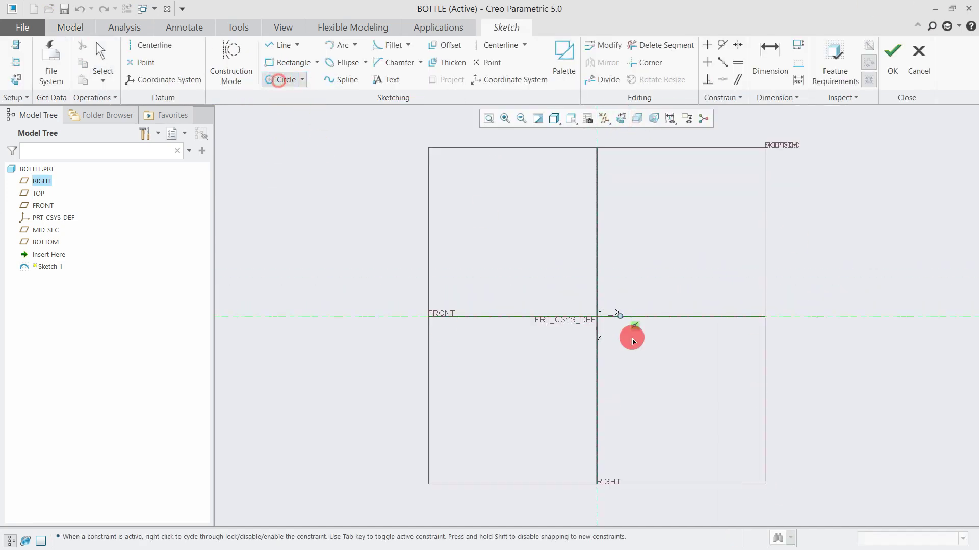
{"action": "left_click", "coordinate": [596, 316]}
{"action": "left_click", "coordinate": [569, 285]}
{"action": "middle_click", "coordinate": [548, 262]}
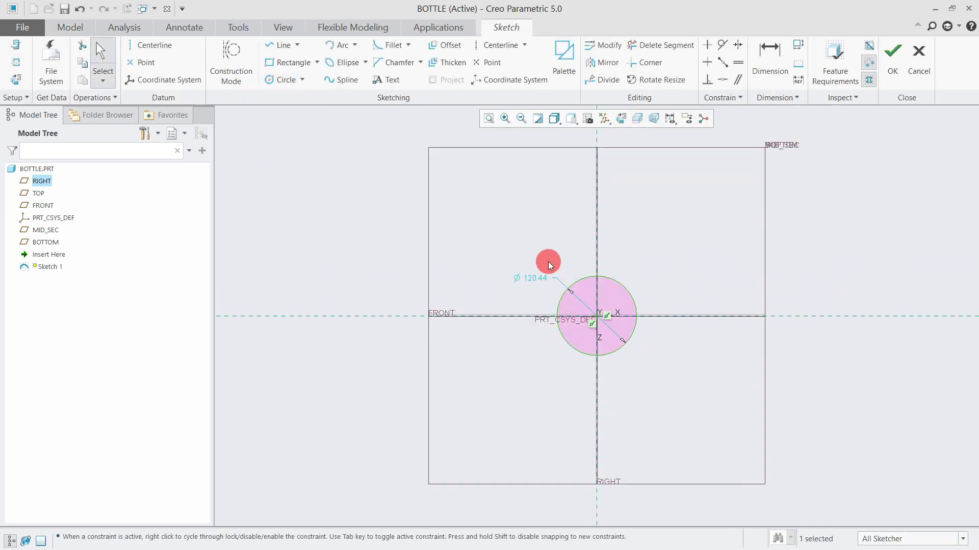
Step: Set the circle diameter to 25.00 and make it a strong dimension
{"action": "double_click", "coordinate": [534, 279]}
{"action": "type", "text": "25"}
{"action": "key", "text": "Return"}
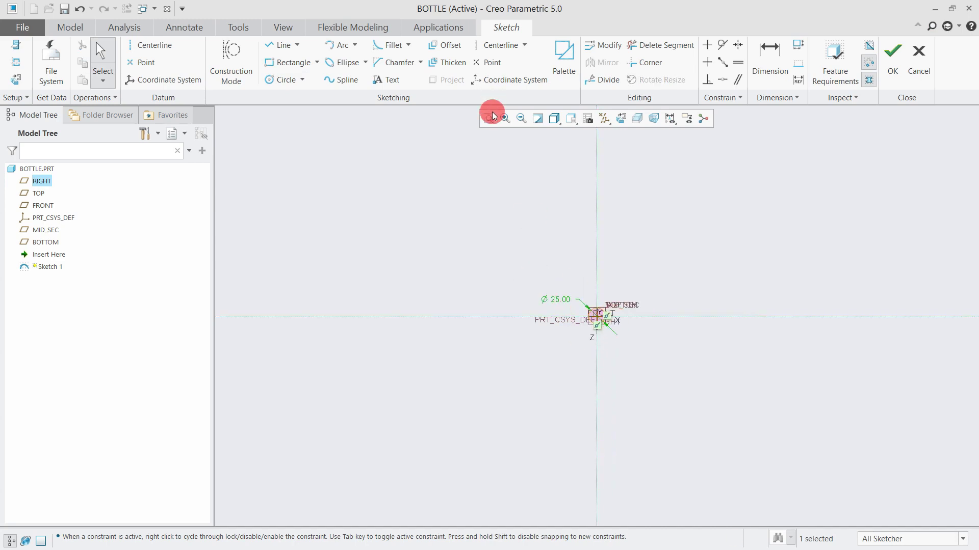
{"action": "left_click", "coordinate": [493, 116]}
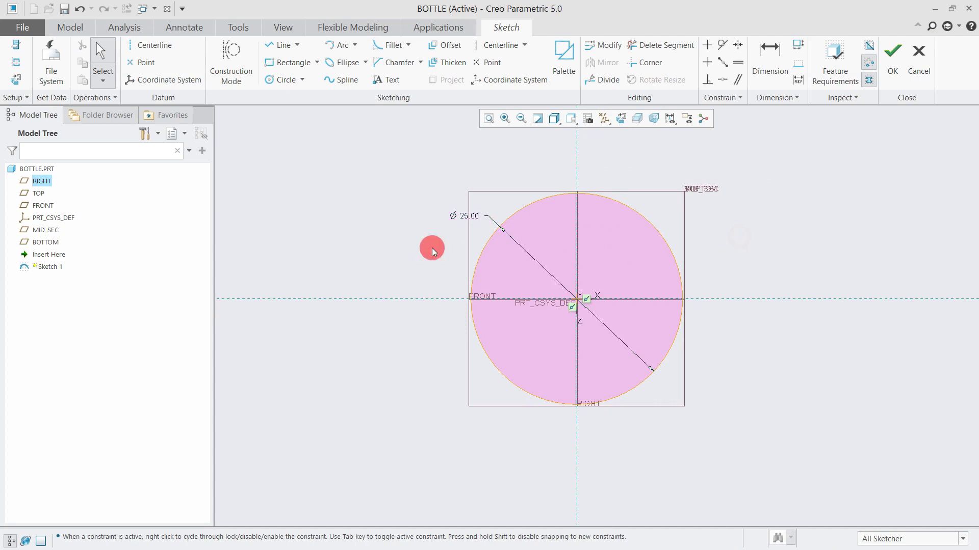
{"action": "left_click", "coordinate": [463, 216]}
{"action": "left_click", "coordinate": [477, 126]}
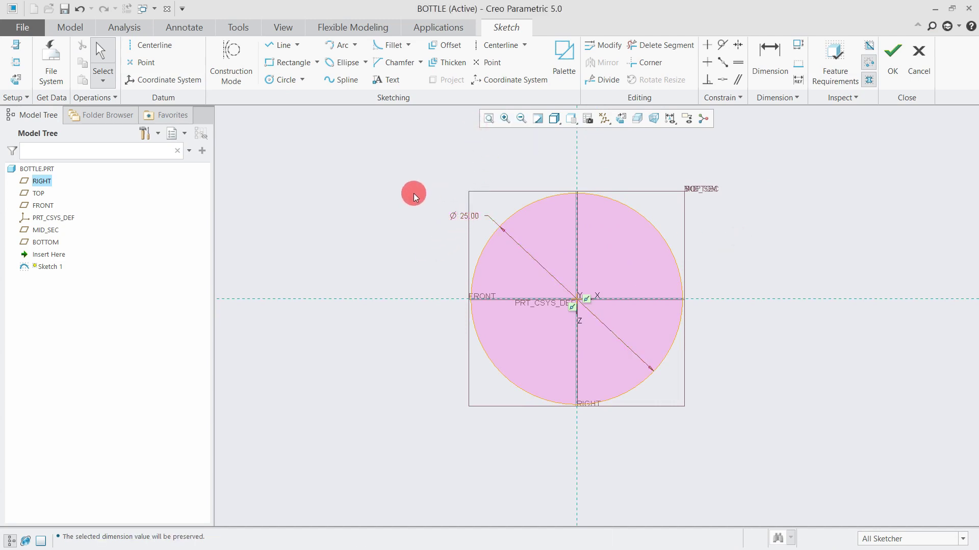
Step: Finish Sketch 1 and orbit out to view the datum planes in 3D
{"action": "left_click", "coordinate": [890, 64]}
{"action": "mouse_move", "coordinate": [625, 304]}
{"action": "middle_mouse_down"}
{"action": "mouse_move", "coordinate": [635, 228]}
{"action": "mouse_move", "coordinate": [769, 253]}
{"action": "mouse_move", "coordinate": [609, 323]}
{"action": "mouse_move", "coordinate": [605, 313]}
{"action": "mouse_move", "coordinate": [620, 321]}
{"action": "middle_mouse_up"}
{"action": "scroll", "coordinate": [636, 330], "scroll_direction": "down", "scroll_amount": 3}
{"action": "scroll", "coordinate": [636, 330], "scroll_direction": "down", "scroll_amount": 2}
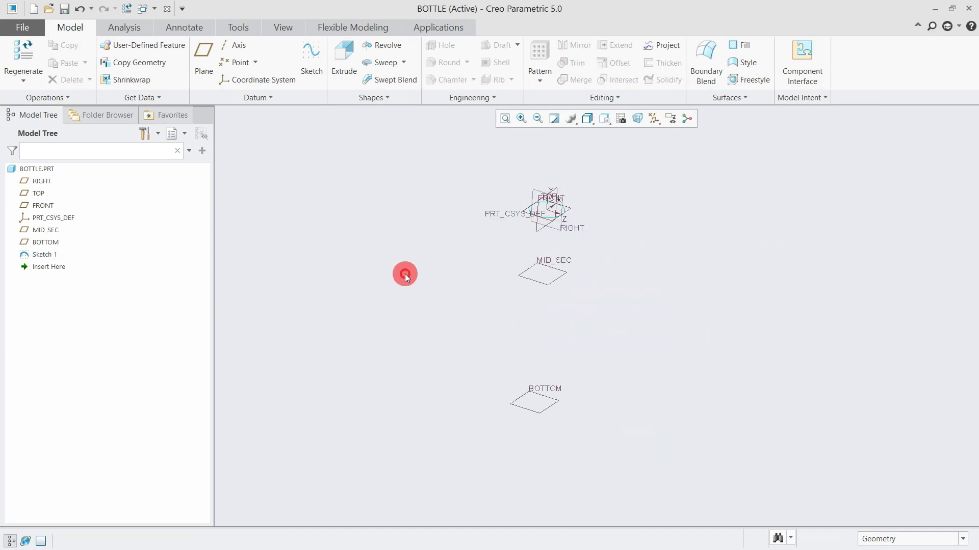
Step: Start an extrusion on MID_SEC, sketching a horizontal centerline and a rectangle enclosing the circle
{"action": "left_click", "coordinate": [563, 282]}
{"action": "left_click", "coordinate": [578, 231]}
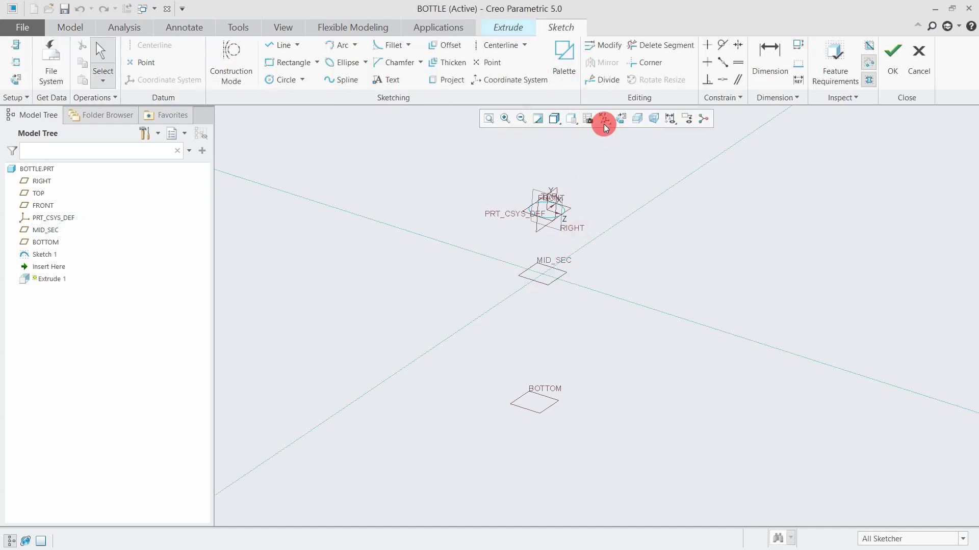
{"action": "left_click", "coordinate": [604, 124]}
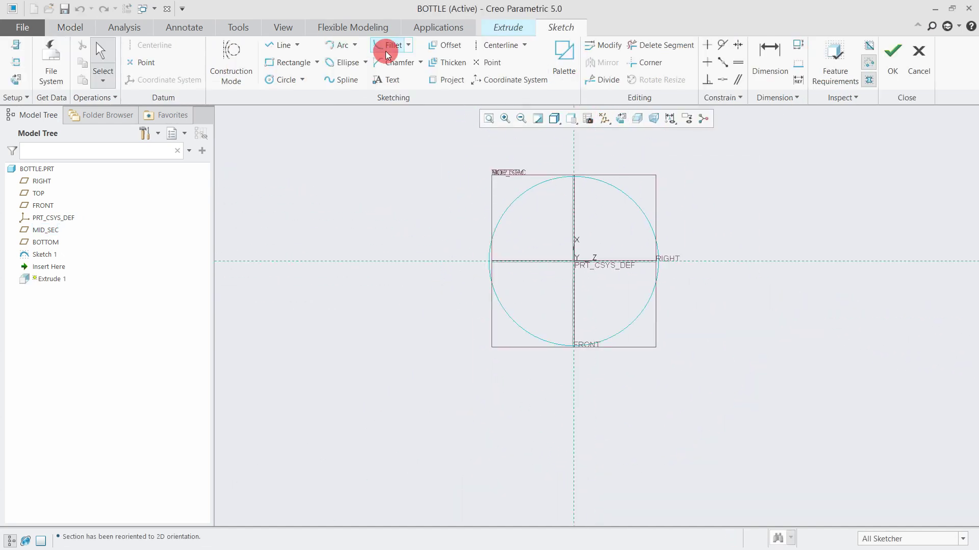
{"action": "left_click", "coordinate": [499, 45]}
{"action": "left_click", "coordinate": [706, 263]}
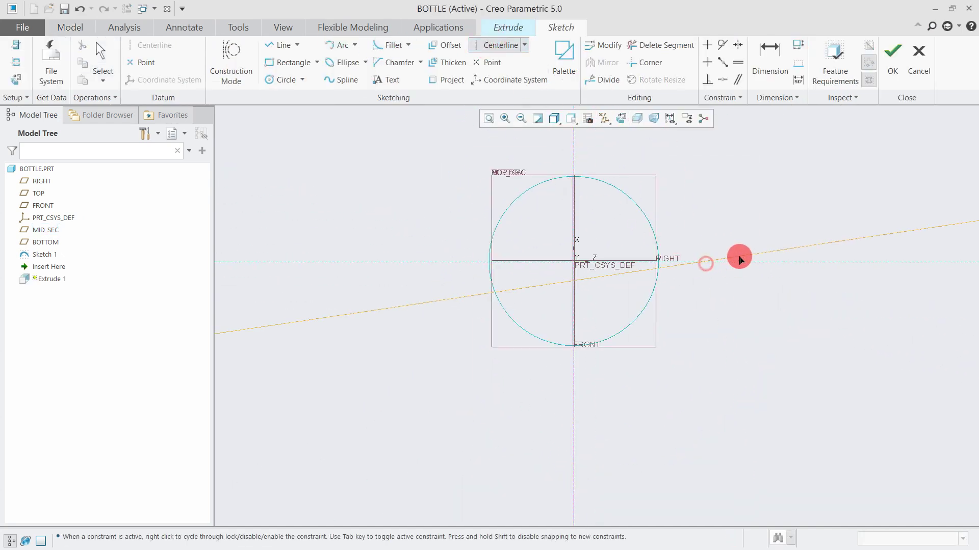
{"action": "middle_click", "coordinate": [733, 161]}
{"action": "left_click", "coordinate": [288, 62]}
{"action": "left_click", "coordinate": [448, 151]}
{"action": "left_click", "coordinate": [698, 356]}
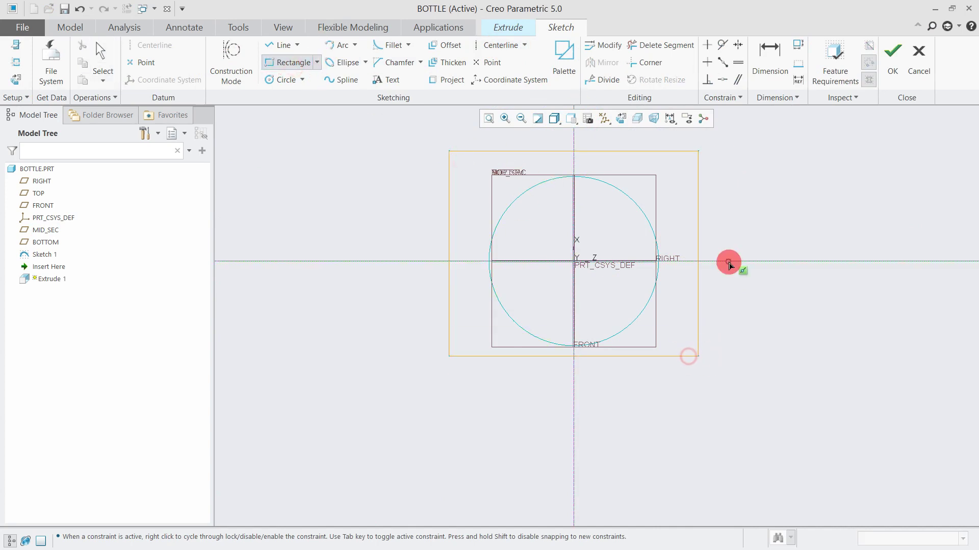
{"action": "middle_click", "coordinate": [729, 263]}
Step: Size the rectangle 30.00 × 30.00 and make it symmetric about the centerline
{"action": "double_click", "coordinate": [717, 230]}
{"action": "type", "text": "30"}
{"action": "key", "text": "Return"}
{"action": "double_click", "coordinate": [543, 134]}
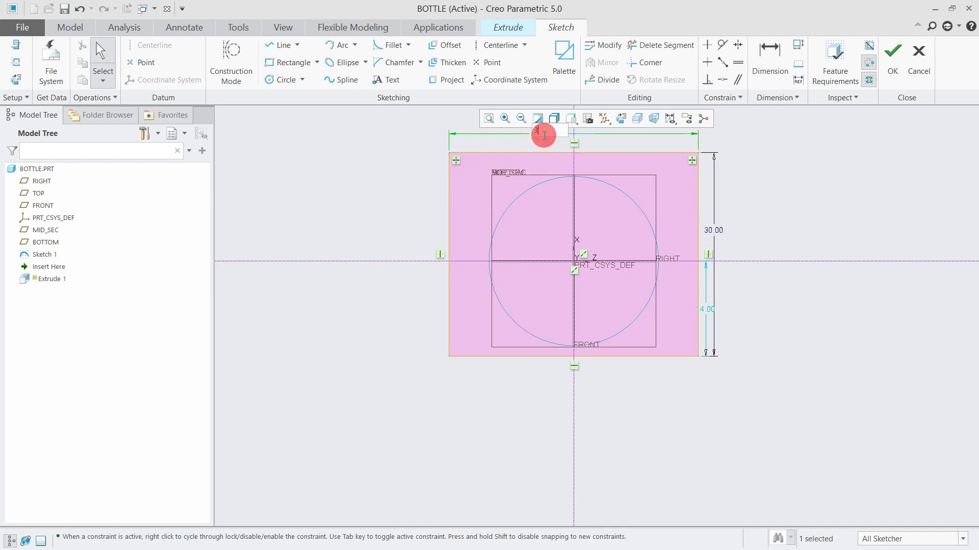
{"action": "type", "text": "0"}
{"action": "key", "text": "Return"}
{"action": "left_click", "coordinate": [738, 45]}
{"action": "left_click", "coordinate": [676, 356]}
{"action": "left_click", "coordinate": [675, 152]}
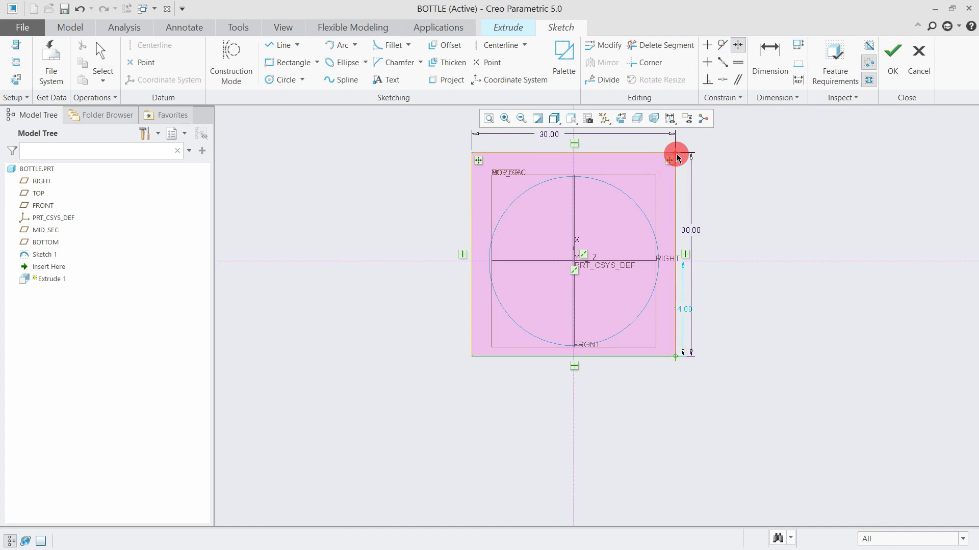
{"action": "left_click", "coordinate": [715, 262]}
Step: Finish the section and set the extrusion depth To Selected, up to the BOTTOM plane
{"action": "left_click", "coordinate": [896, 76]}
{"action": "mouse_move", "coordinate": [521, 267]}
{"action": "middle_mouse_down"}
{"action": "mouse_move", "coordinate": [511, 190]}
{"action": "mouse_move", "coordinate": [526, 264]}
{"action": "mouse_move", "coordinate": [505, 301]}
{"action": "middle_mouse_up"}
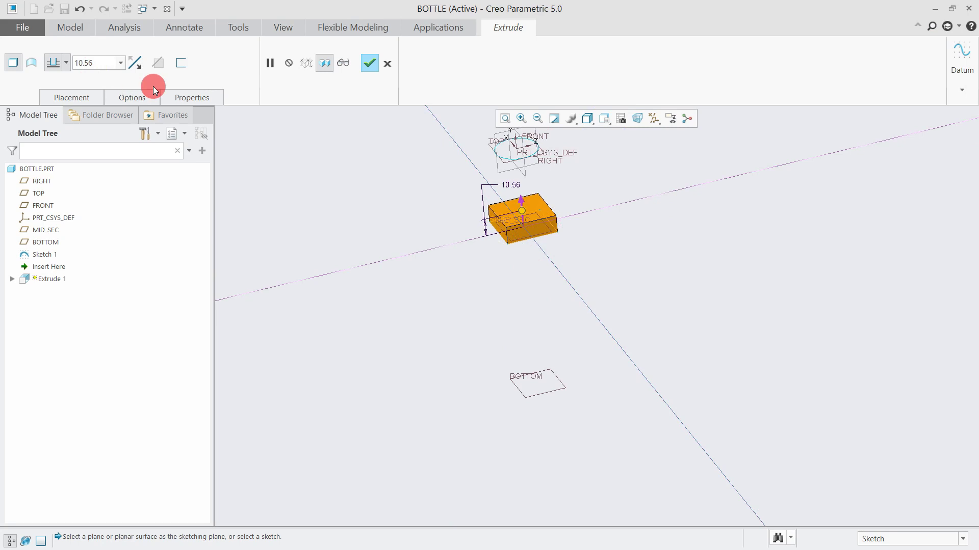
{"action": "left_click", "coordinate": [132, 98]}
{"action": "left_click", "coordinate": [185, 168]}
{"action": "left_click", "coordinate": [186, 150]}
{"action": "left_click", "coordinate": [191, 186]}
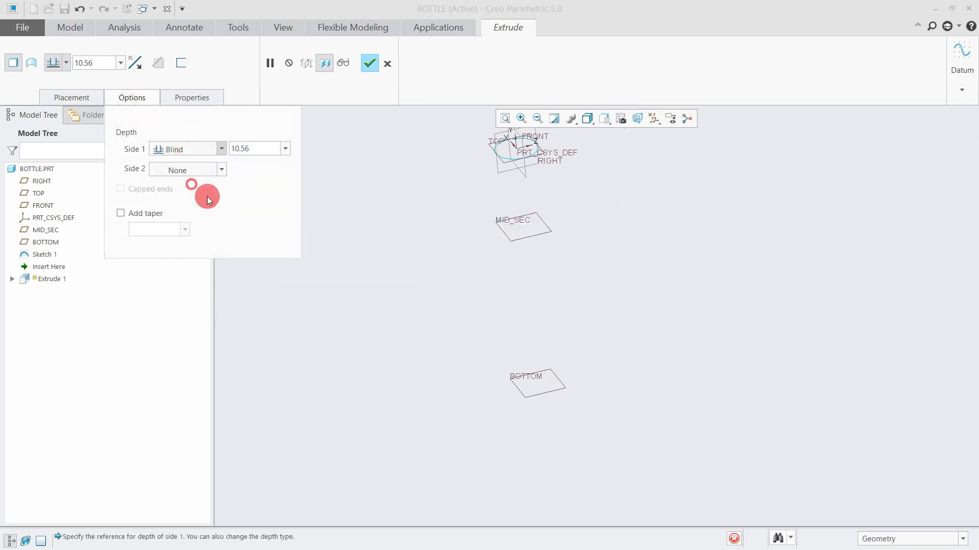
{"action": "left_click", "coordinate": [549, 395]}
Step: Complete the extrusion and change MID_SEC's offset from TOP to 30.00
{"action": "middle_click", "coordinate": [566, 262]}
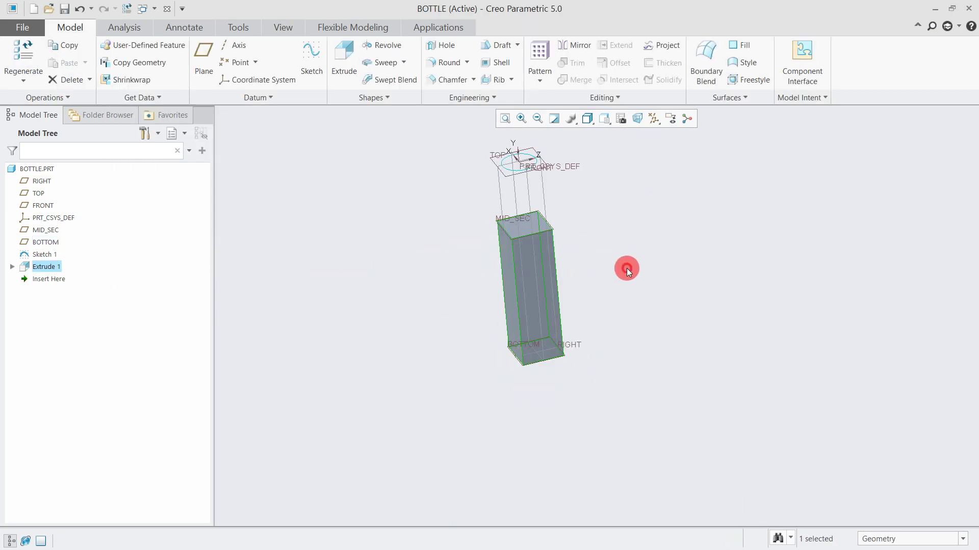
{"action": "left_click", "coordinate": [46, 230]}
{"action": "left_click", "coordinate": [52, 163]}
{"action": "double_click", "coordinate": [869, 254]}
{"action": "type", "text": "30"}
{"action": "key", "text": "Return"}
{"action": "left_click", "coordinate": [913, 294]}
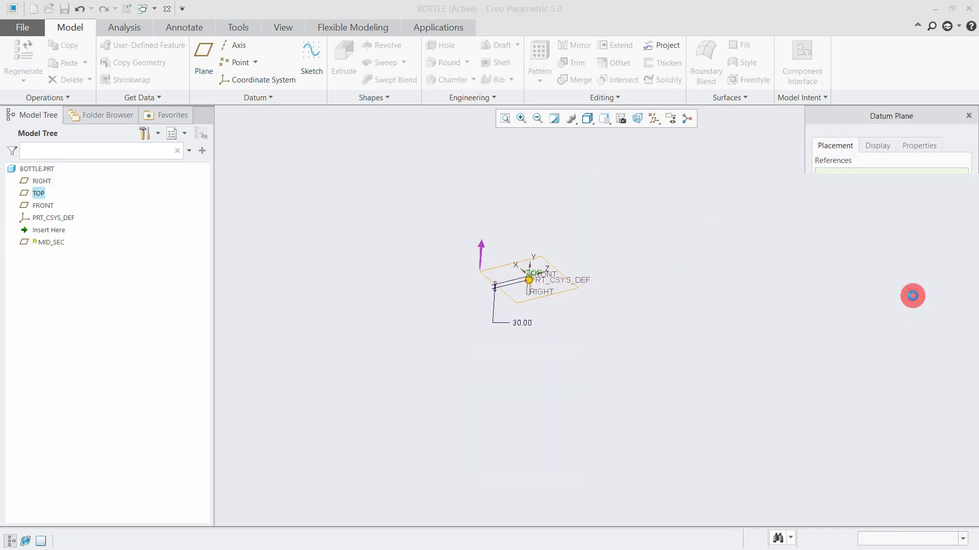
Step: Zoom in on the column top and reopen Sketch 1 for editing
{"action": "middle_click_drag", "start_coordinate": [575, 224], "coordinate": [546, 210]}
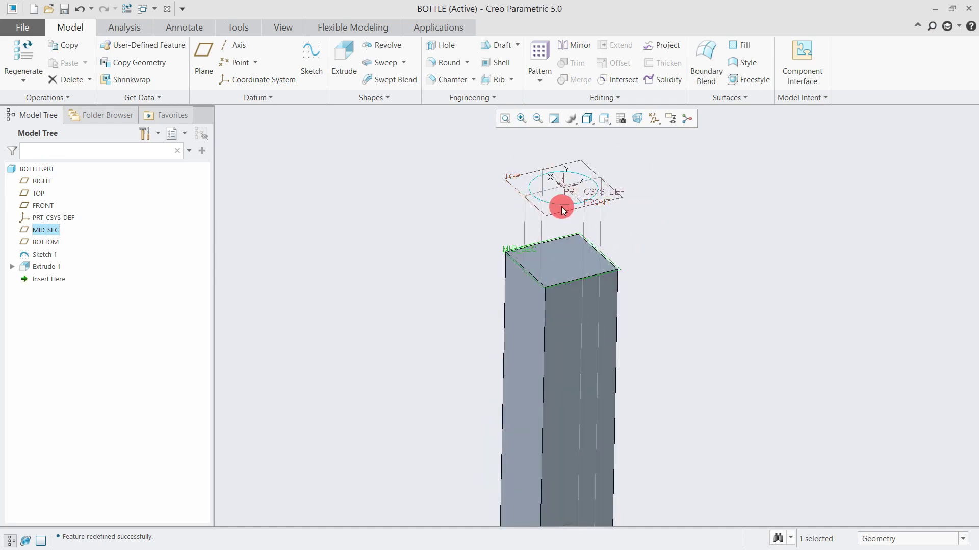
{"action": "left_click", "coordinate": [558, 203]}
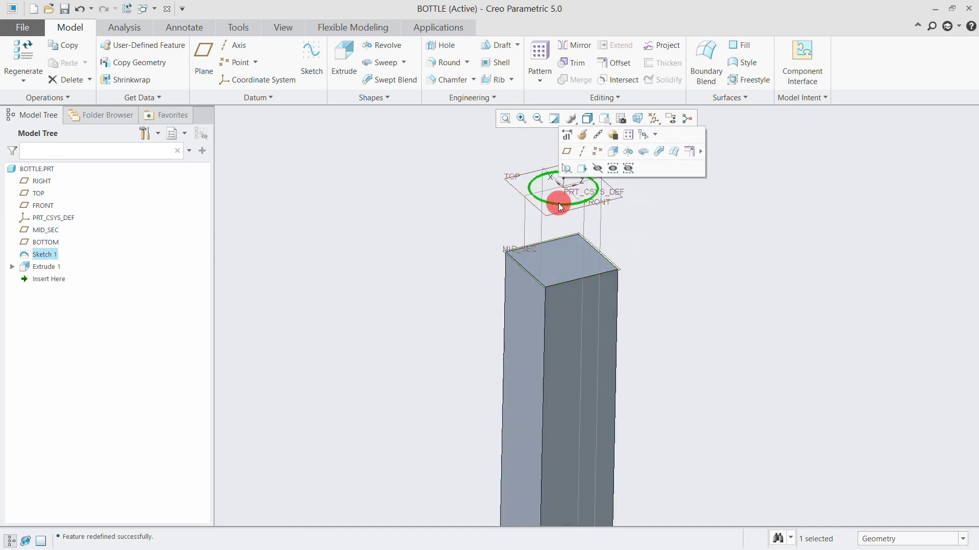
{"action": "left_click", "coordinate": [581, 137]}
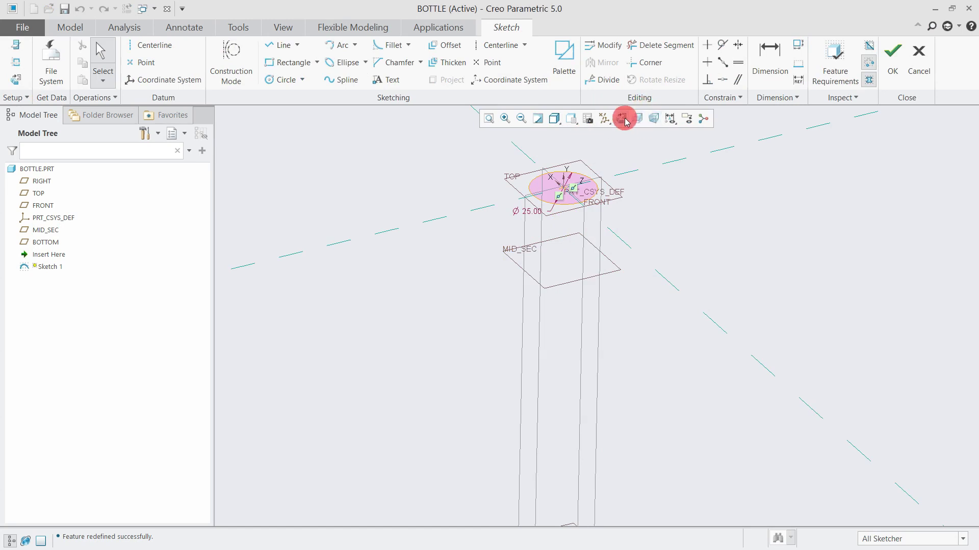
Step: Draw two perpendicular diagonal centerlines through the origin at 45.00°
{"action": "left_click", "coordinate": [623, 119]}
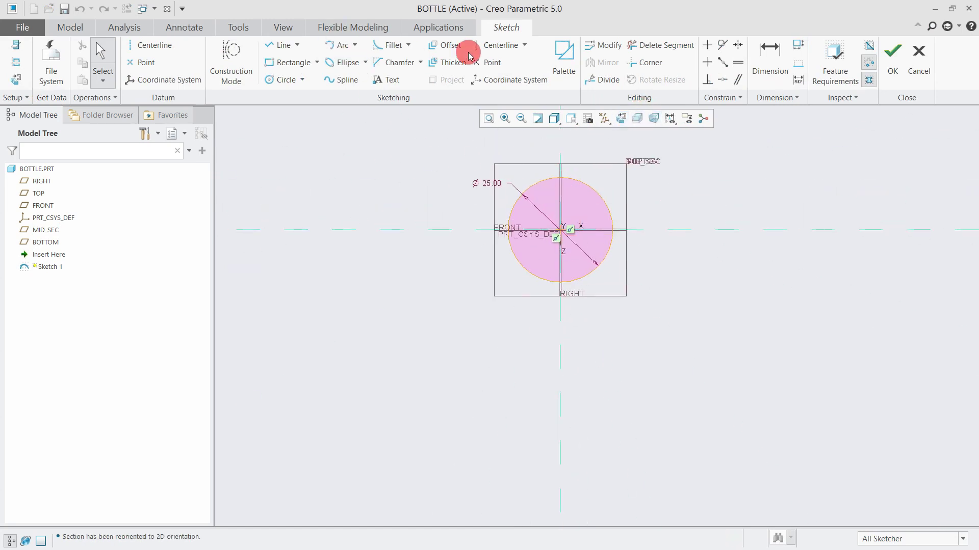
{"action": "left_click", "coordinate": [498, 45]}
{"action": "left_click", "coordinate": [560, 231]}
{"action": "left_click", "coordinate": [524, 193]}
{"action": "left_click", "coordinate": [561, 230]}
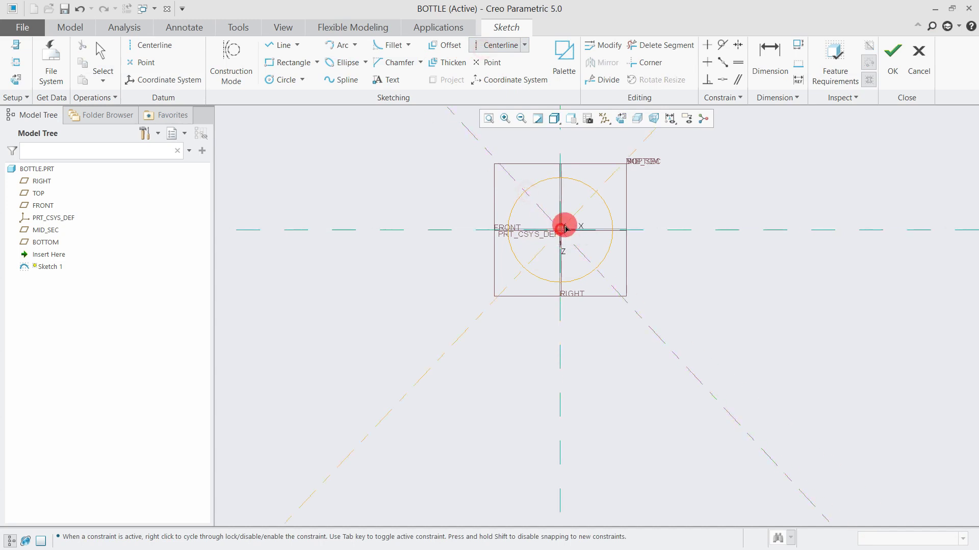
{"action": "left_click", "coordinate": [591, 207]}
{"action": "middle_click", "coordinate": [662, 183]}
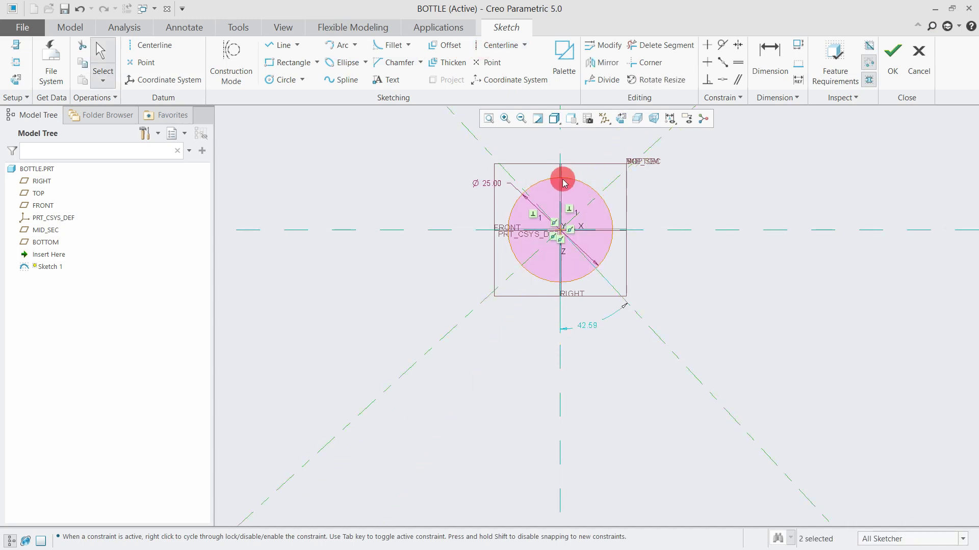
{"action": "double_click", "coordinate": [585, 327]}
{"action": "type", "text": "45"}
{"action": "key", "text": "Return"}
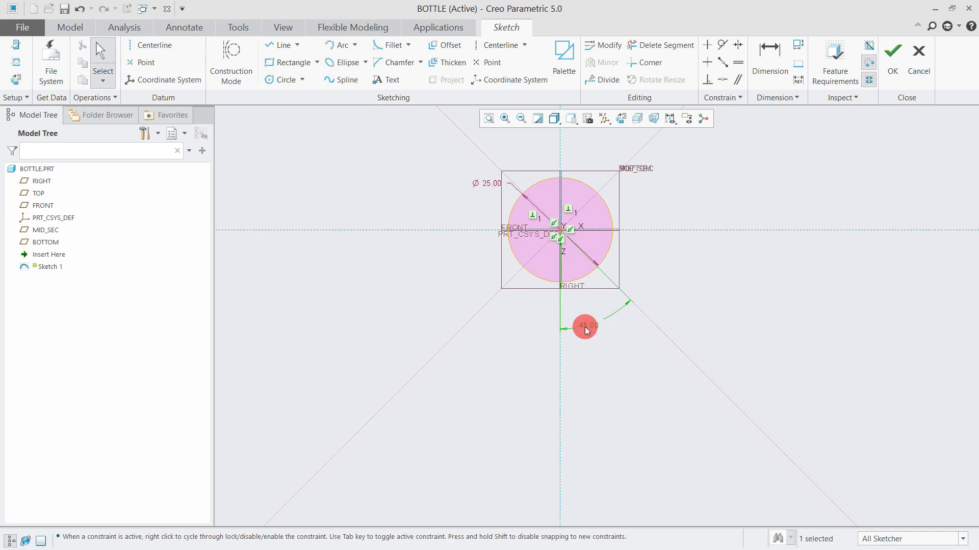
Step: Divide the Ø25.00 circle at its four diagonal crossings and finish Sketch 1
{"action": "left_click", "coordinate": [591, 80]}
{"action": "left_click", "coordinate": [525, 193]}
{"action": "left_click", "coordinate": [604, 195]}
{"action": "left_click", "coordinate": [596, 269]}
{"action": "left_click", "coordinate": [521, 269]}
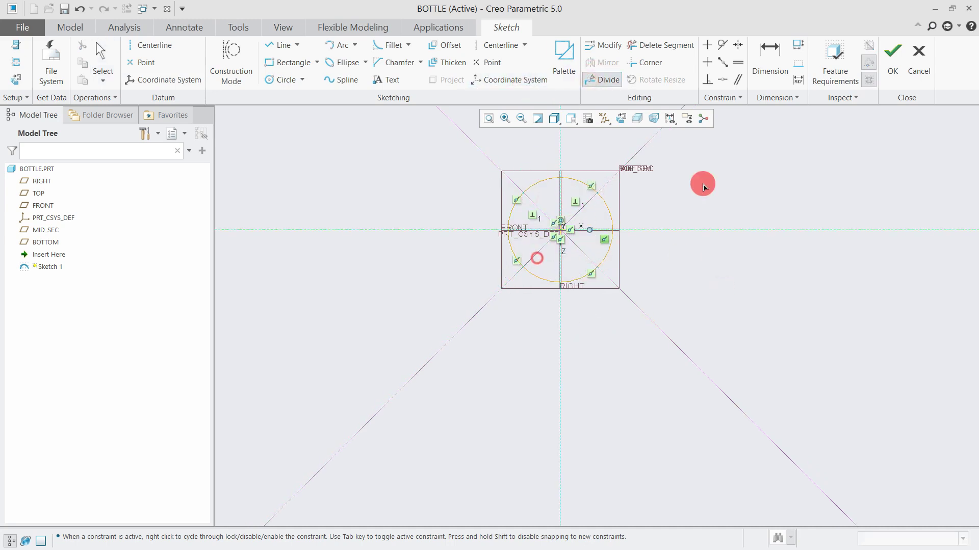
{"action": "middle_click", "coordinate": [821, 130]}
{"action": "left_click", "coordinate": [892, 61]}
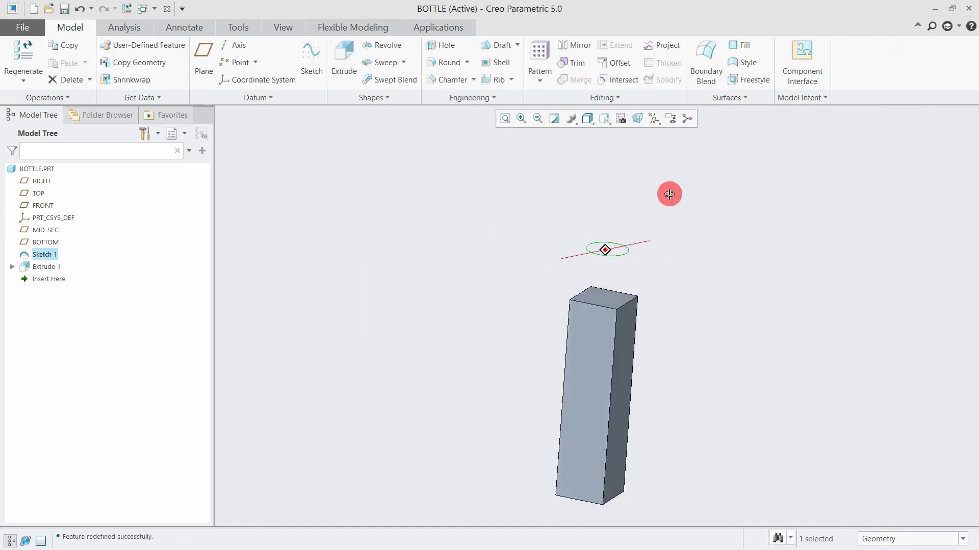
Step: Start a boundary blend from the circle to the column's four top edges
{"action": "scroll", "coordinate": [612, 265], "scroll_direction": "up", "scroll_amount": 5}
{"action": "left_click", "coordinate": [705, 58]}
{"action": "left_click", "coordinate": [574, 241]}
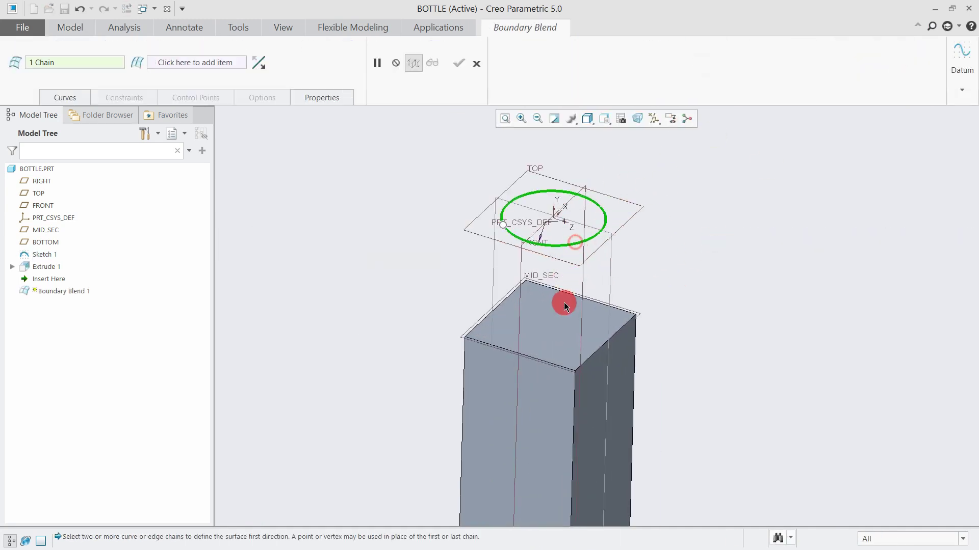
{"action": "left_click", "coordinate": [539, 357]}
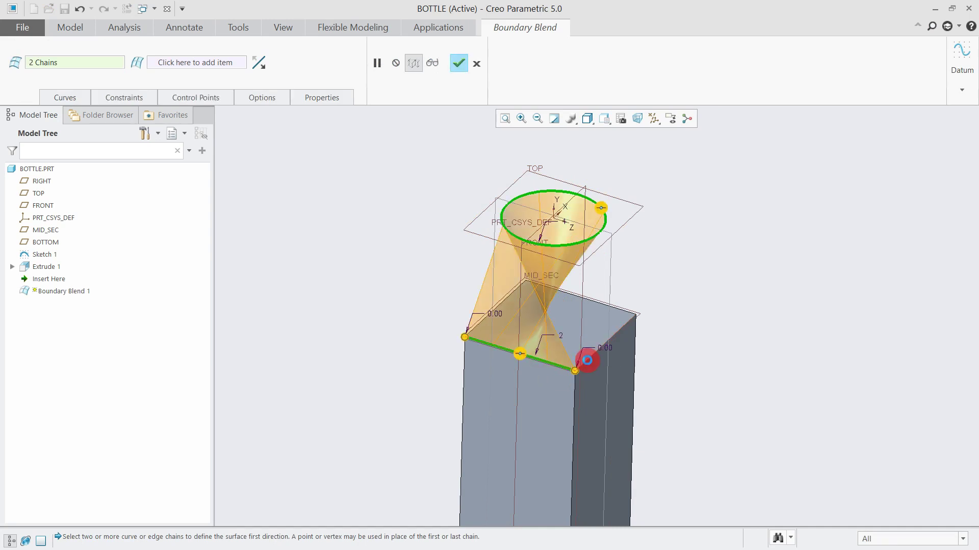
{"action": "left_click", "coordinate": [587, 361], "text": "shift"}
{"action": "left_click", "coordinate": [614, 308], "text": "shift"}
{"action": "left_click", "coordinate": [502, 299], "text": "shift"}
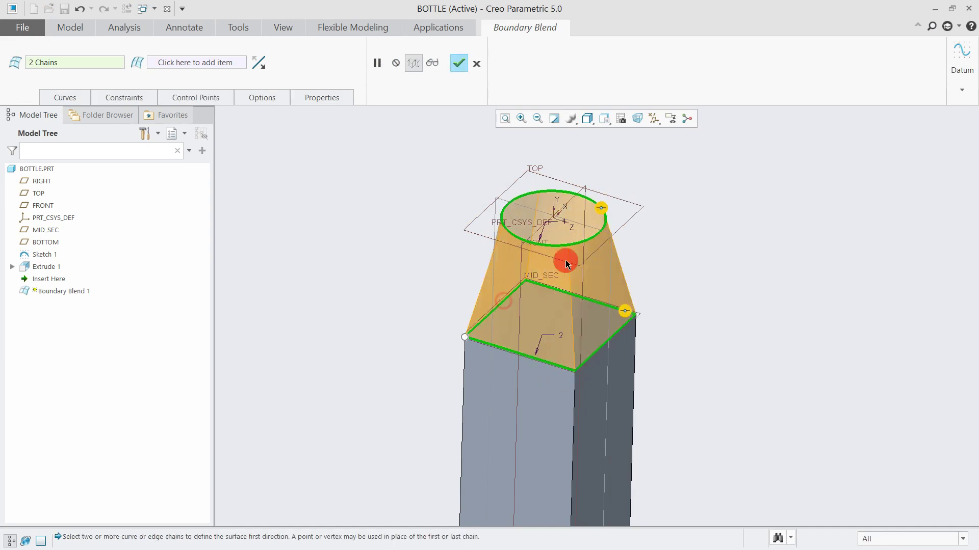
{"action": "mouse_move", "coordinate": [589, 251]}
{"action": "middle_mouse_down"}
{"action": "mouse_move", "coordinate": [603, 227]}
{"action": "mouse_move", "coordinate": [583, 223]}
{"action": "mouse_move", "coordinate": [592, 253]}
{"action": "middle_mouse_up"}
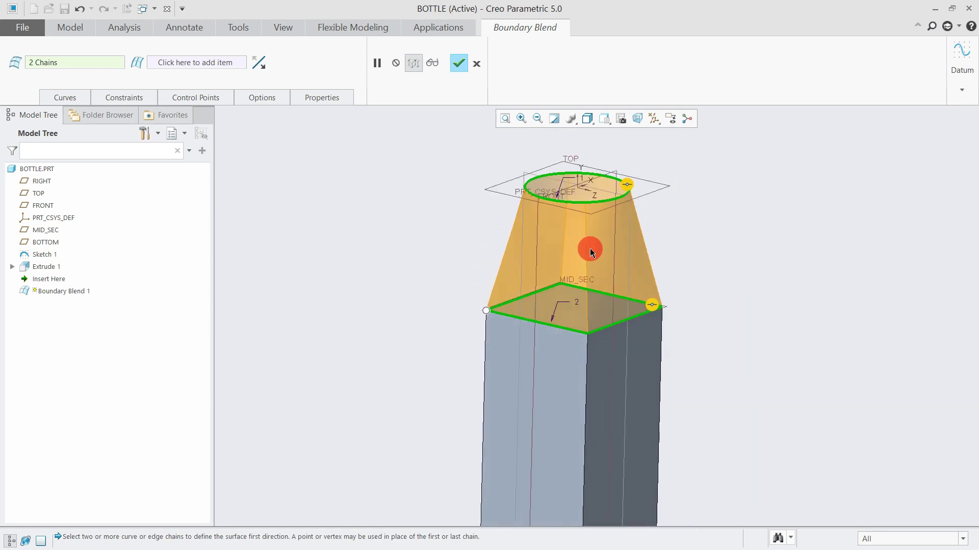
Step: Make the blend Normal at the circle and Tangent at the square, then finish it
{"action": "left_click", "coordinate": [132, 96]}
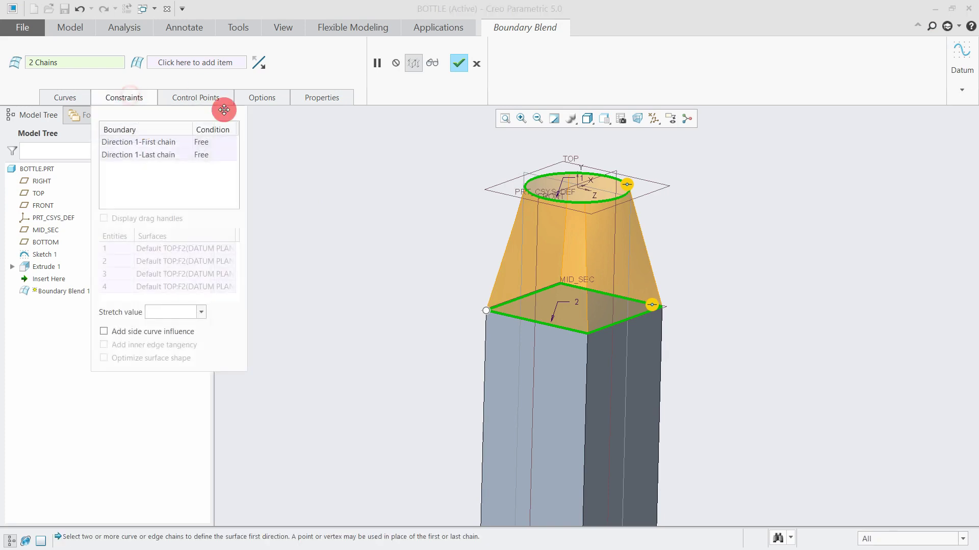
{"action": "left_click", "coordinate": [203, 142]}
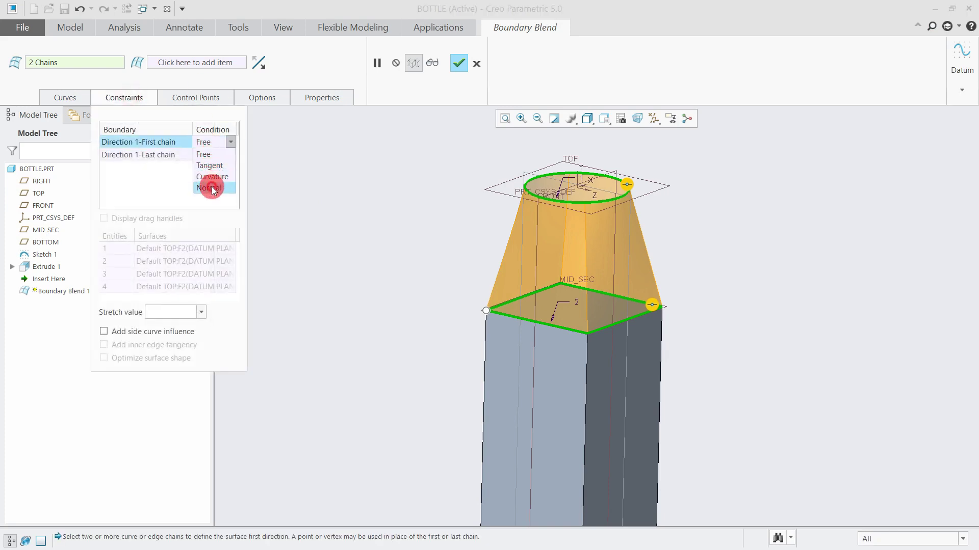
{"action": "left_click", "coordinate": [212, 187]}
{"action": "left_click", "coordinate": [208, 155]}
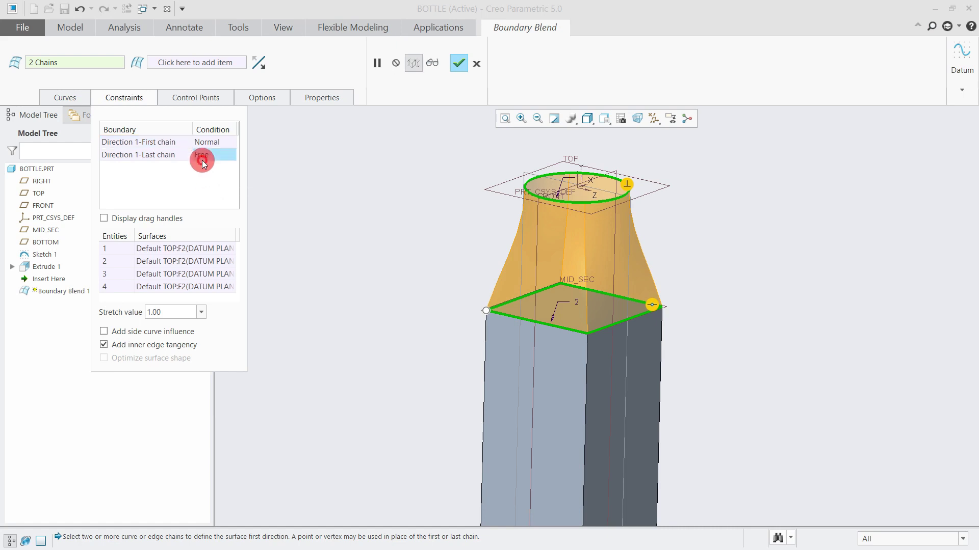
{"action": "left_click", "coordinate": [210, 178]}
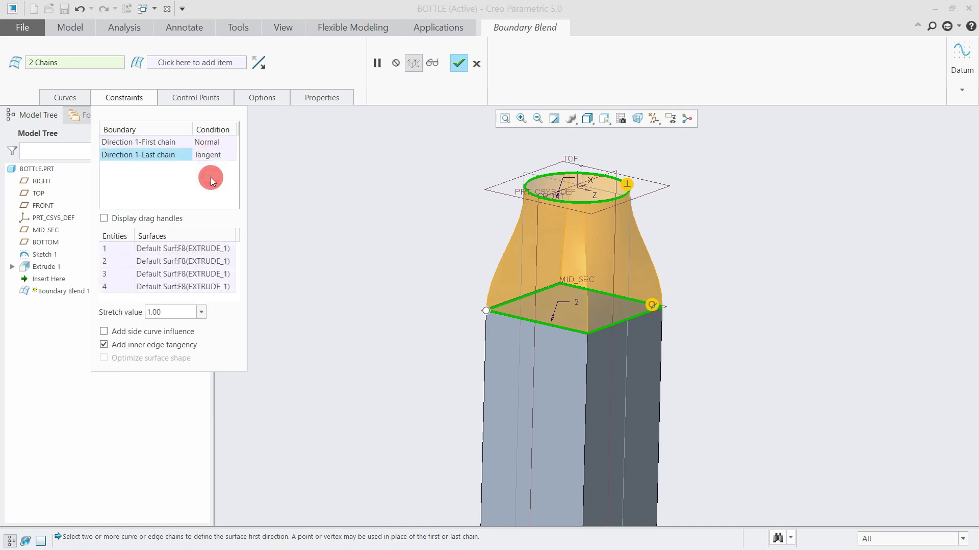
{"action": "middle_click", "coordinate": [693, 239]}
{"action": "scroll", "coordinate": [676, 115], "scroll_direction": "down", "scroll_amount": 3}
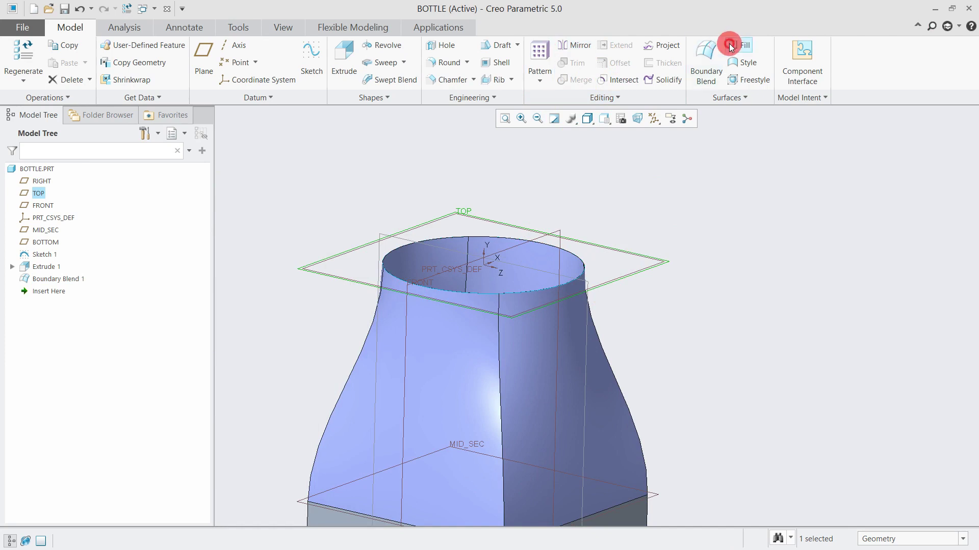
Step: Start a Fill surface and project the loop of the bottle's top rim edges
{"action": "left_click", "coordinate": [729, 47]}
{"action": "left_click", "coordinate": [446, 80]}
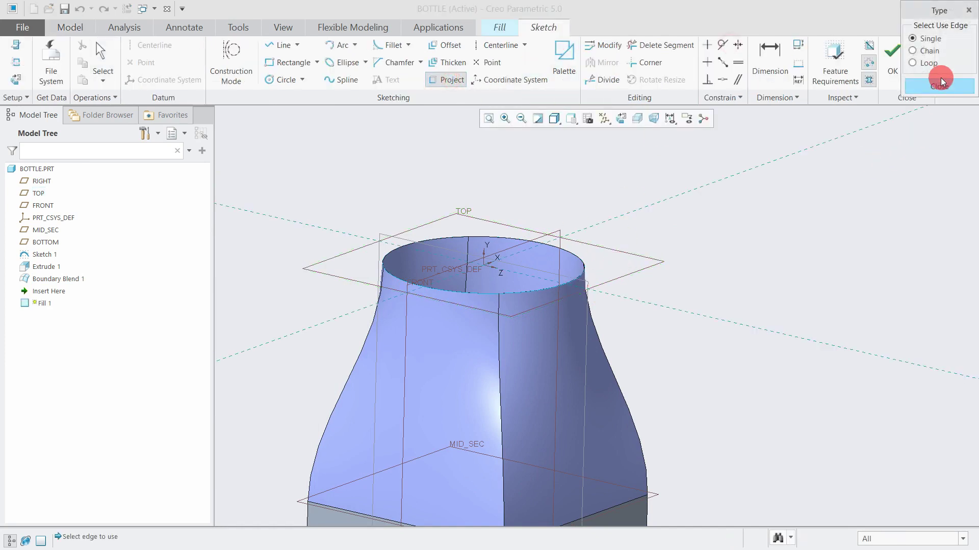
{"action": "left_click", "coordinate": [925, 63]}
{"action": "left_click", "coordinate": [536, 294]}
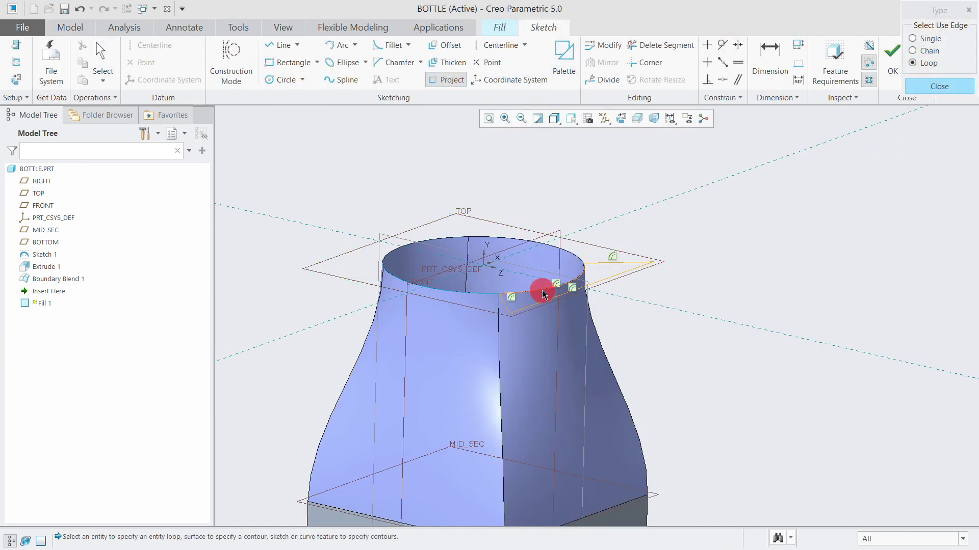
{"action": "middle_click", "coordinate": [540, 292]}
Step: Project the four top rim edges one by one and complete the flat Fill surface
{"action": "left_click", "coordinate": [446, 79]}
{"action": "left_click", "coordinate": [464, 296]}
{"action": "left_click", "coordinate": [527, 298]}
{"action": "left_click", "coordinate": [557, 258]}
{"action": "left_click", "coordinate": [461, 234]}
{"action": "middle_click", "coordinate": [616, 184]}
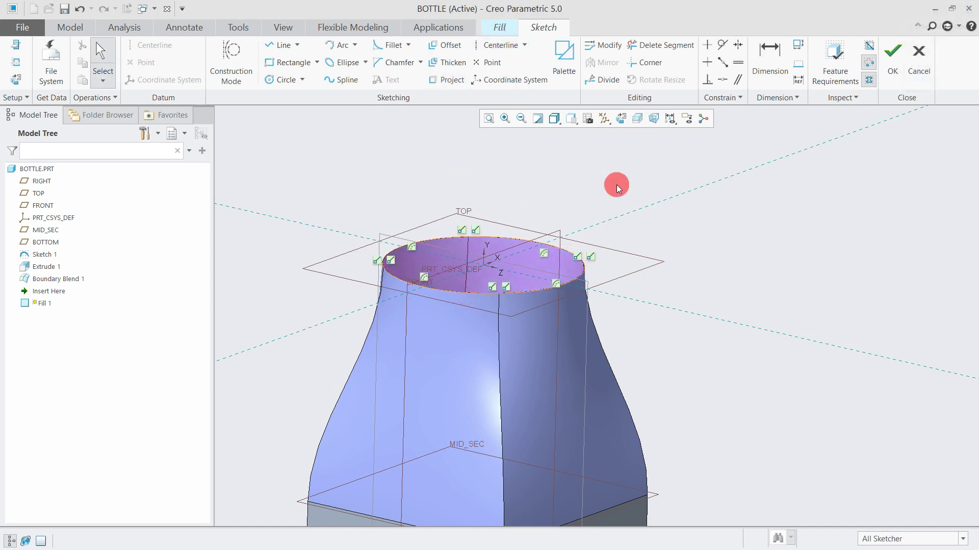
{"action": "left_click", "coordinate": [892, 56]}
{"action": "middle_click", "coordinate": [695, 188]}
Step: Merge the top fill surface with the blended shoulder surface
{"action": "left_click", "coordinate": [551, 284]}
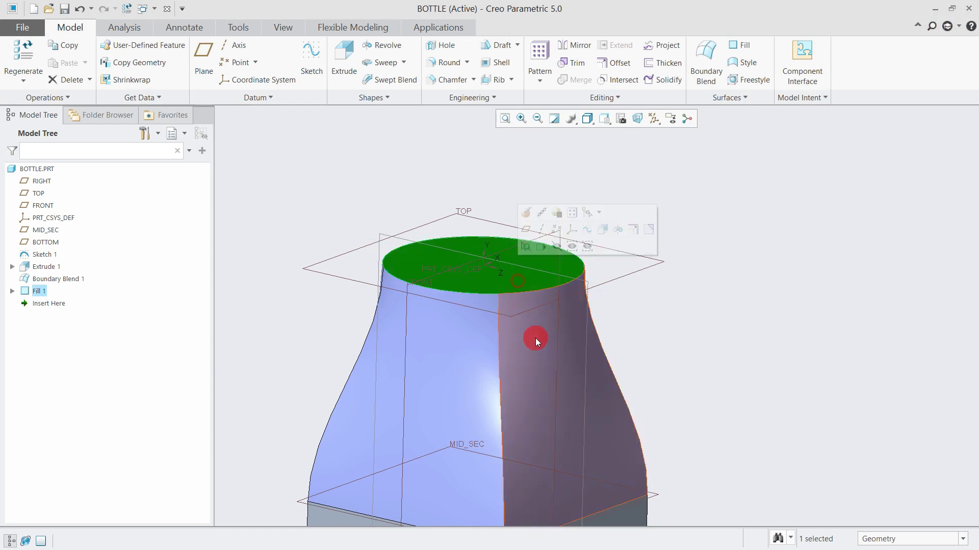
{"action": "left_click", "coordinate": [535, 338], "text": "ctrl"}
{"action": "left_click", "coordinate": [571, 80]}
{"action": "middle_click", "coordinate": [628, 161]}
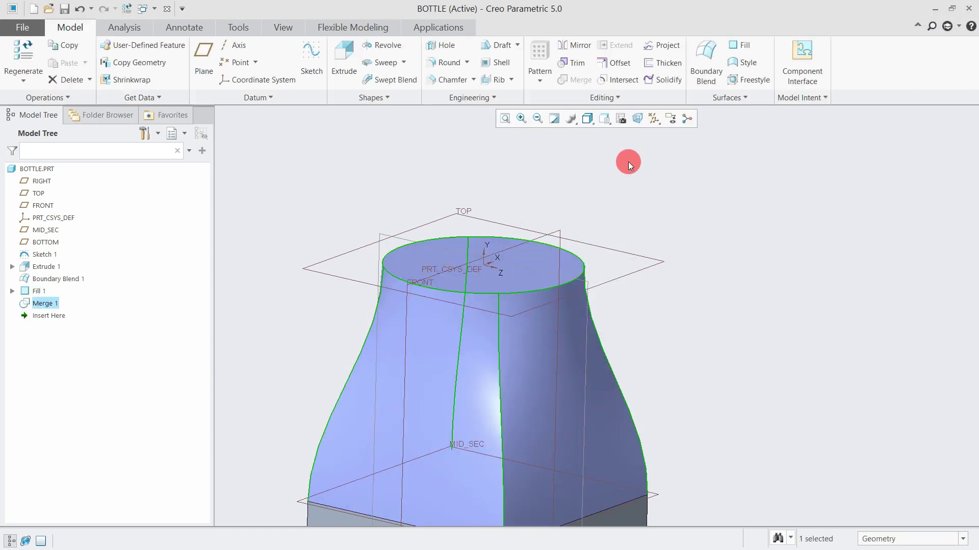
Step: Solidify the merged quilt, then redefine Solidify 1 to fill the quilt as solid
{"action": "left_click", "coordinate": [665, 79]}
{"action": "middle_click", "coordinate": [709, 190]}
{"action": "scroll", "coordinate": [703, 198], "scroll_direction": "down", "scroll_amount": 3}
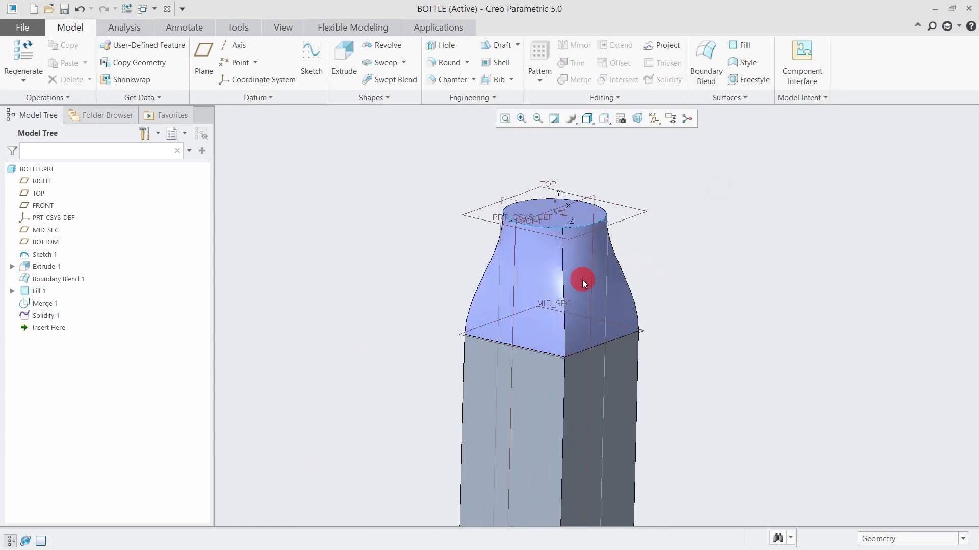
{"action": "scroll", "coordinate": [584, 281], "scroll_direction": "up", "scroll_amount": 2}
{"action": "left_click", "coordinate": [584, 280]}
{"action": "left_click", "coordinate": [48, 316]}
{"action": "left_click", "coordinate": [61, 262]}
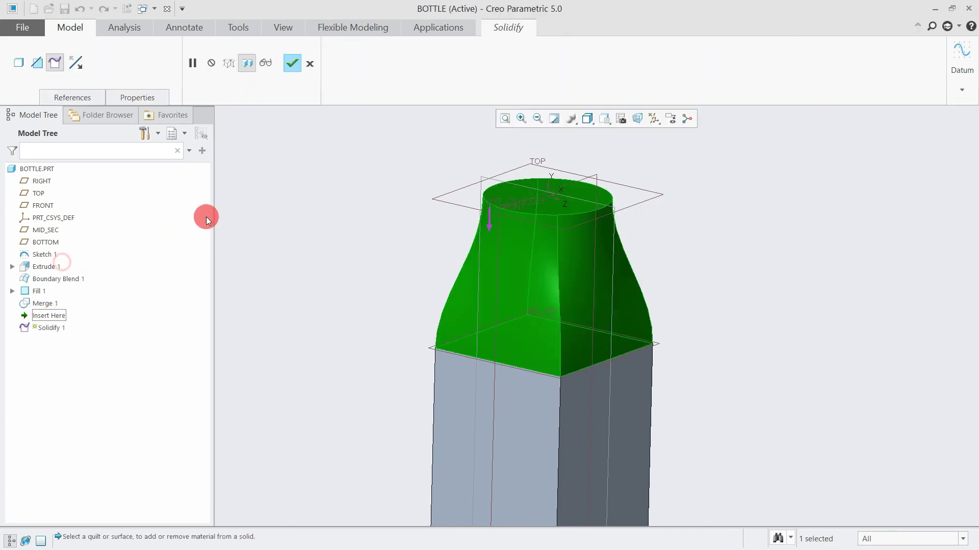
{"action": "left_click", "coordinate": [23, 71]}
{"action": "middle_click", "coordinate": [312, 220]}
{"action": "mouse_move", "coordinate": [724, 241]}
{"action": "middle_mouse_down"}
{"action": "mouse_move", "coordinate": [600, 317]}
{"action": "mouse_move", "coordinate": [524, 288]}
{"action": "mouse_move", "coordinate": [660, 260]}
{"action": "middle_mouse_up"}
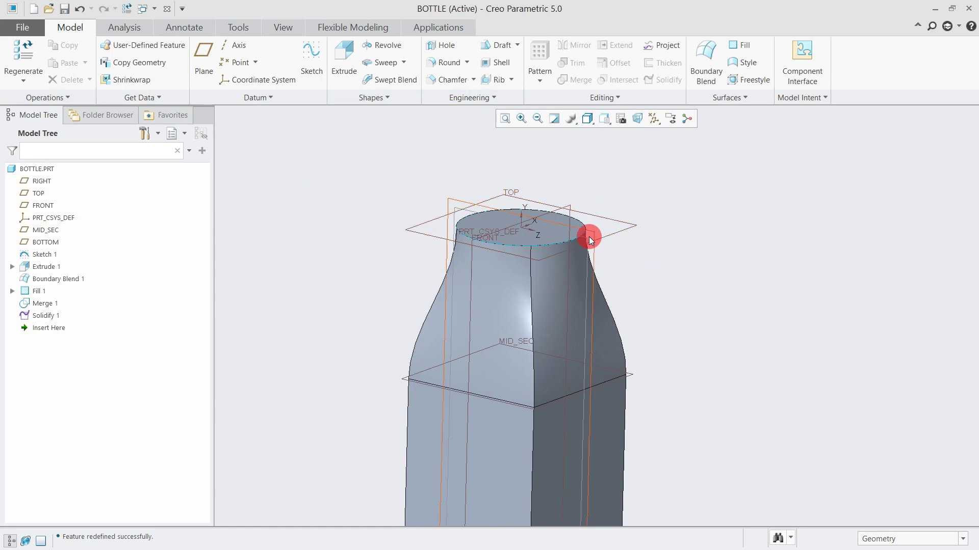
Step: Sketch a circle centred at the origin on the bottle's flat top face
{"action": "left_click", "coordinate": [551, 236]}
{"action": "left_click", "coordinate": [630, 186]}
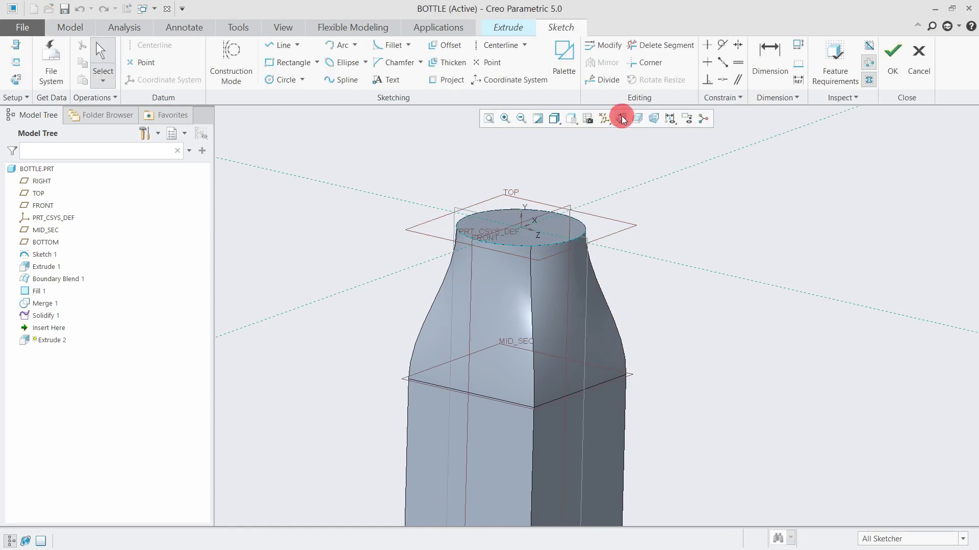
{"action": "left_click", "coordinate": [620, 119]}
{"action": "left_click", "coordinate": [280, 79]}
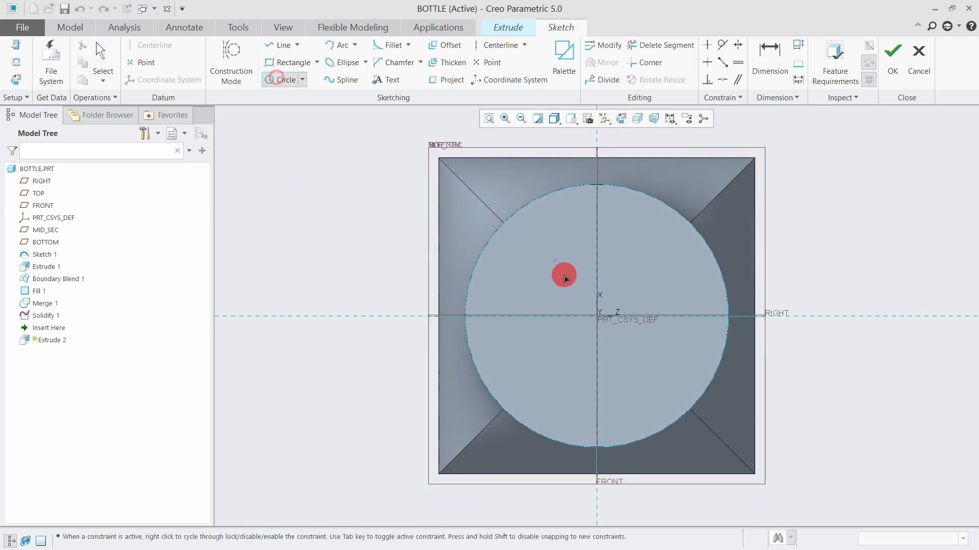
{"action": "left_click", "coordinate": [597, 316]}
{"action": "left_click", "coordinate": [581, 192]}
{"action": "middle_click", "coordinate": [600, 203]}
{"action": "left_click", "coordinate": [892, 51]}
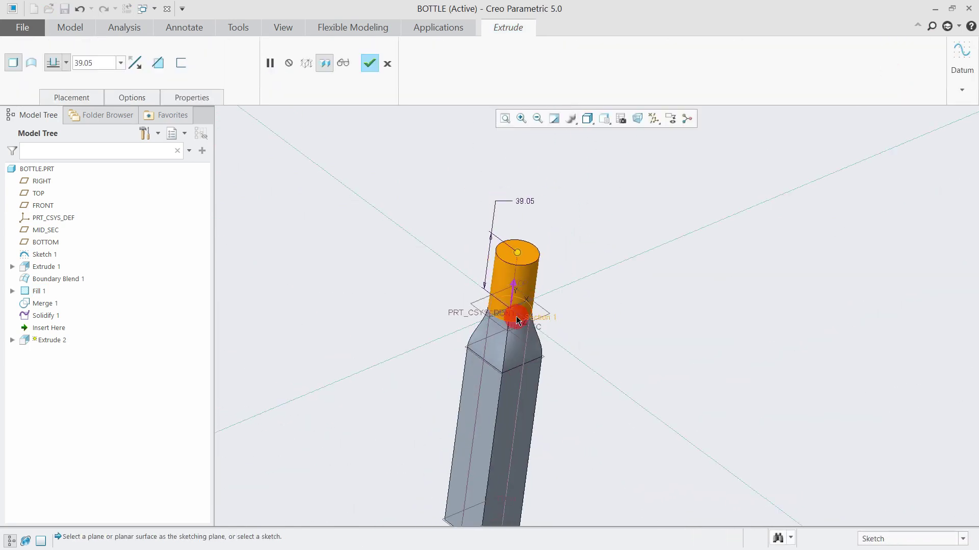
Step: Extrude the neck circle to a depth of 20 and accept the feature
{"action": "double_click", "coordinate": [533, 163]}
{"action": "type", "text": "20"}
{"action": "left_click", "coordinate": [612, 200]}
{"action": "mouse_move", "coordinate": [612, 200]}
{"action": "middle_mouse_down"}
{"action": "mouse_move", "coordinate": [518, 305]}
{"action": "mouse_move", "coordinate": [535, 277]}
{"action": "mouse_move", "coordinate": [504, 245]}
{"action": "mouse_move", "coordinate": [564, 245]}
{"action": "middle_mouse_up"}
{"action": "middle_click", "coordinate": [688, 218]}
{"action": "scroll", "coordinate": [534, 288], "scroll_direction": "up", "scroll_amount": 3}
{"action": "mouse_move", "coordinate": [540, 278]}
{"action": "middle_mouse_down"}
{"action": "mouse_move", "coordinate": [525, 319]}
{"action": "mouse_move", "coordinate": [530, 301]}
{"action": "middle_mouse_up"}
{"action": "scroll", "coordinate": [504, 334], "scroll_direction": "down", "scroll_amount": 5}
{"action": "left_click", "coordinate": [445, 77]}
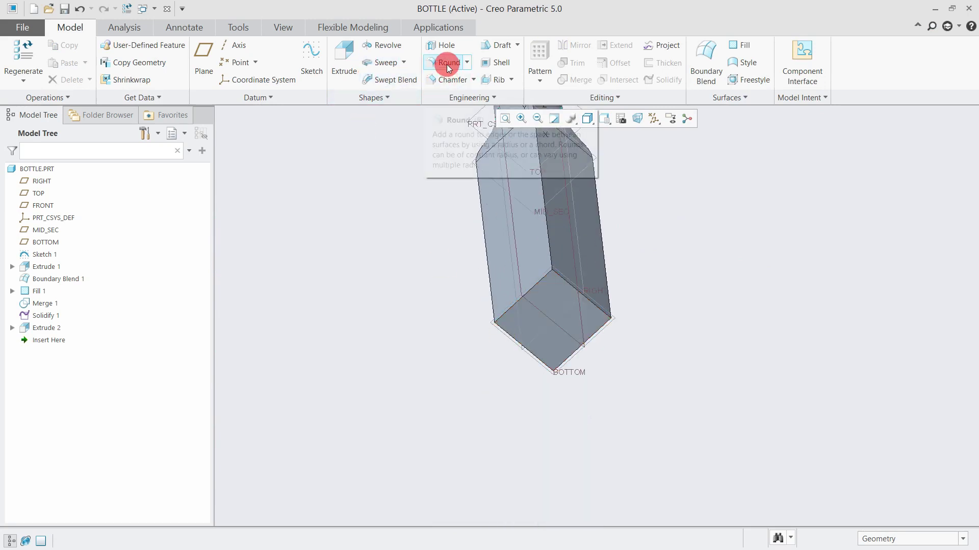
Step: Start a round and pick the vertical corner edges of the square body
{"action": "left_click", "coordinate": [446, 64]}
{"action": "left_click", "coordinate": [547, 244]}
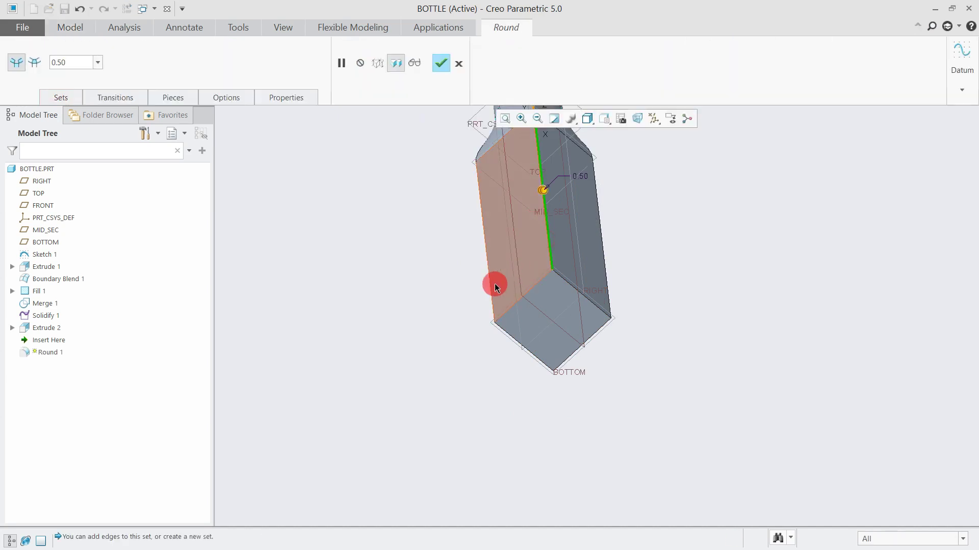
{"action": "left_click", "coordinate": [514, 340], "text": "ctrl"}
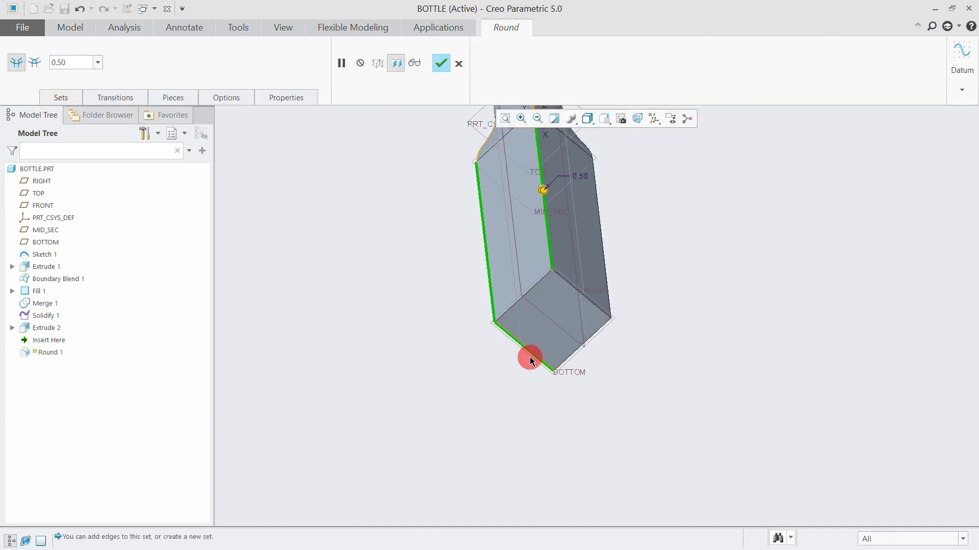
{"action": "left_click", "coordinate": [608, 301], "text": "ctrl"}
{"action": "mouse_move", "coordinate": [576, 298]}
{"action": "middle_mouse_down"}
{"action": "mouse_move", "coordinate": [550, 340]}
{"action": "mouse_move", "coordinate": [541, 260]}
{"action": "mouse_move", "coordinate": [572, 335]}
{"action": "mouse_move", "coordinate": [522, 304]}
{"action": "mouse_move", "coordinate": [589, 209]}
{"action": "mouse_move", "coordinate": [629, 234]}
{"action": "mouse_move", "coordinate": [574, 227]}
{"action": "mouse_move", "coordinate": [572, 218]}
{"action": "middle_mouse_up"}
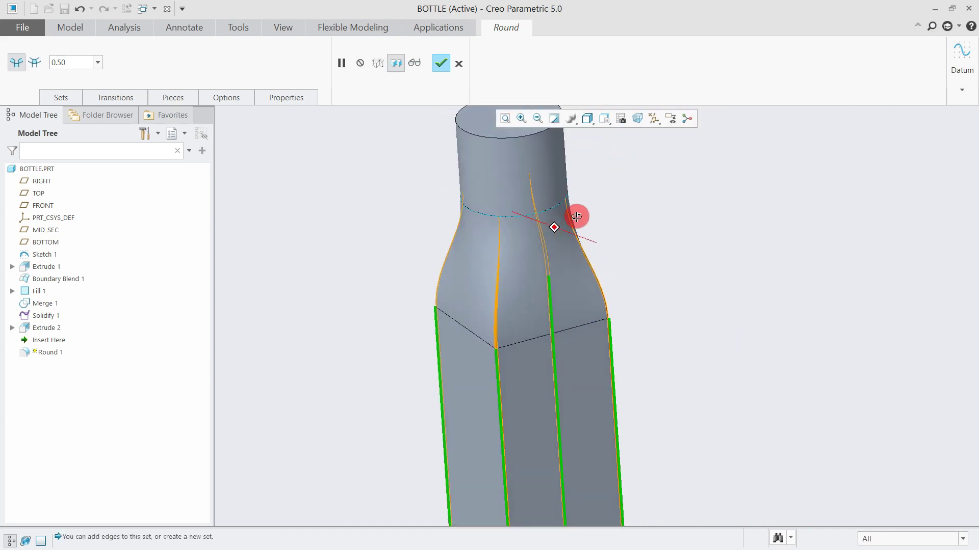
Step: Set the round radius to 5.00, inspect the rounded edges and complete Round 1
{"action": "type", "text": "20"}
{"action": "key", "text": "Return"}
{"action": "left_click", "coordinate": [55, 66]}
{"action": "type", "text": "5"}
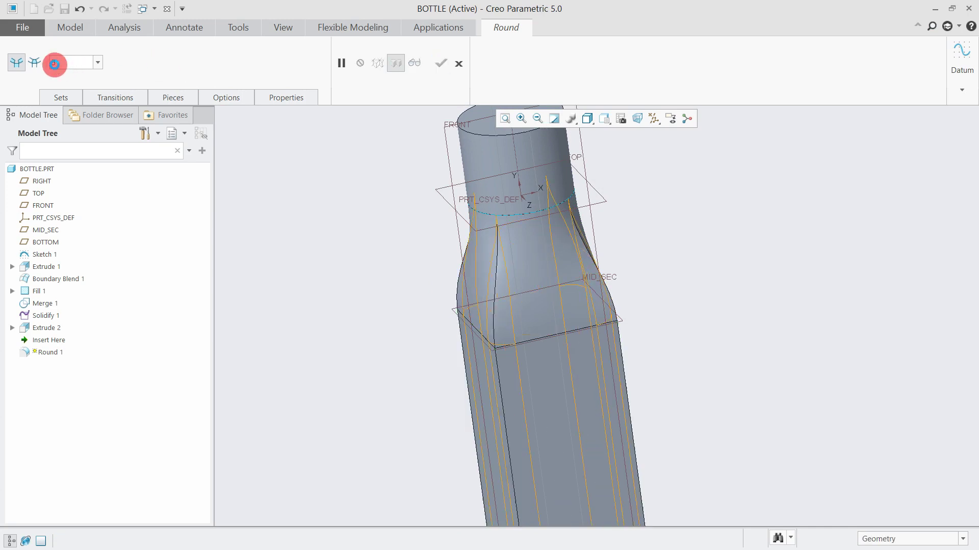
{"action": "key", "text": "Return"}
{"action": "mouse_move", "coordinate": [482, 258]}
{"action": "middle_mouse_down"}
{"action": "mouse_move", "coordinate": [494, 276]}
{"action": "mouse_move", "coordinate": [533, 284]}
{"action": "mouse_move", "coordinate": [490, 306]}
{"action": "mouse_move", "coordinate": [505, 286]}
{"action": "middle_mouse_up"}
{"action": "scroll", "coordinate": [510, 265], "scroll_direction": "down", "scroll_amount": 5}
{"action": "mouse_move", "coordinate": [514, 250]}
{"action": "middle_mouse_down"}
{"action": "mouse_move", "coordinate": [474, 262]}
{"action": "mouse_move", "coordinate": [616, 204]}
{"action": "mouse_move", "coordinate": [545, 352]}
{"action": "middle_mouse_up"}
{"action": "scroll", "coordinate": [617, 204], "scroll_direction": "up", "scroll_amount": 3}
{"action": "scroll", "coordinate": [556, 303], "scroll_direction": "down", "scroll_amount": 2}
{"action": "middle_click_drag", "start_coordinate": [555, 303], "coordinate": [377, 273]}
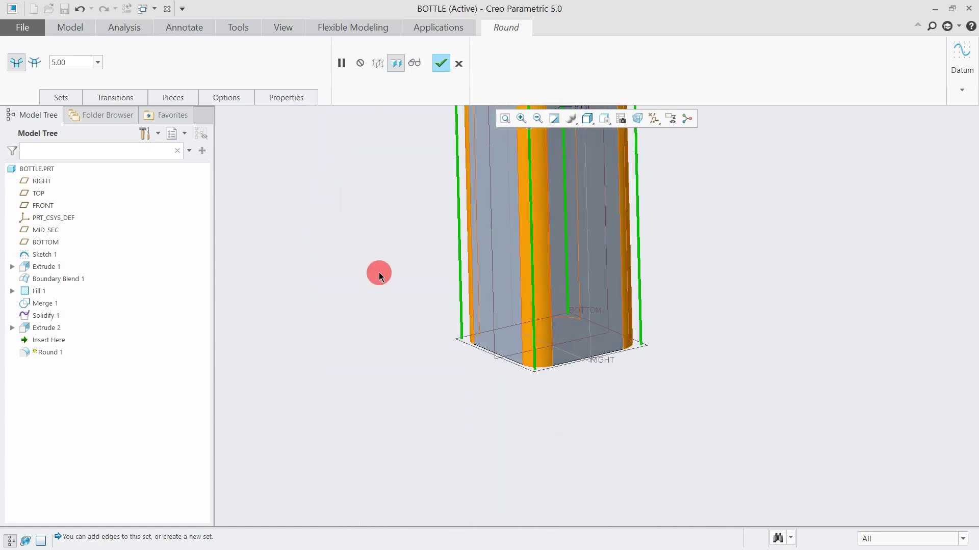
{"action": "double_click", "coordinate": [80, 67]}
{"action": "middle_click", "coordinate": [542, 441]}
{"action": "mouse_move", "coordinate": [541, 442]}
{"action": "middle_mouse_down"}
{"action": "mouse_move", "coordinate": [557, 376]}
{"action": "mouse_move", "coordinate": [550, 263]}
{"action": "mouse_move", "coordinate": [550, 345]}
{"action": "mouse_move", "coordinate": [559, 319]}
{"action": "mouse_move", "coordinate": [521, 347]}
{"action": "mouse_move", "coordinate": [545, 350]}
{"action": "mouse_move", "coordinate": [544, 406]}
{"action": "mouse_move", "coordinate": [553, 306]}
{"action": "mouse_move", "coordinate": [563, 306]}
{"action": "mouse_move", "coordinate": [550, 266]}
{"action": "mouse_move", "coordinate": [539, 286]}
{"action": "middle_mouse_up"}
Step: Edit Extrude 1's internal sketch, changing a rectangle dimension to 50
{"action": "left_click", "coordinate": [38, 268]}
{"action": "left_click", "coordinate": [59, 198]}
{"action": "right_click", "coordinate": [363, 247]}
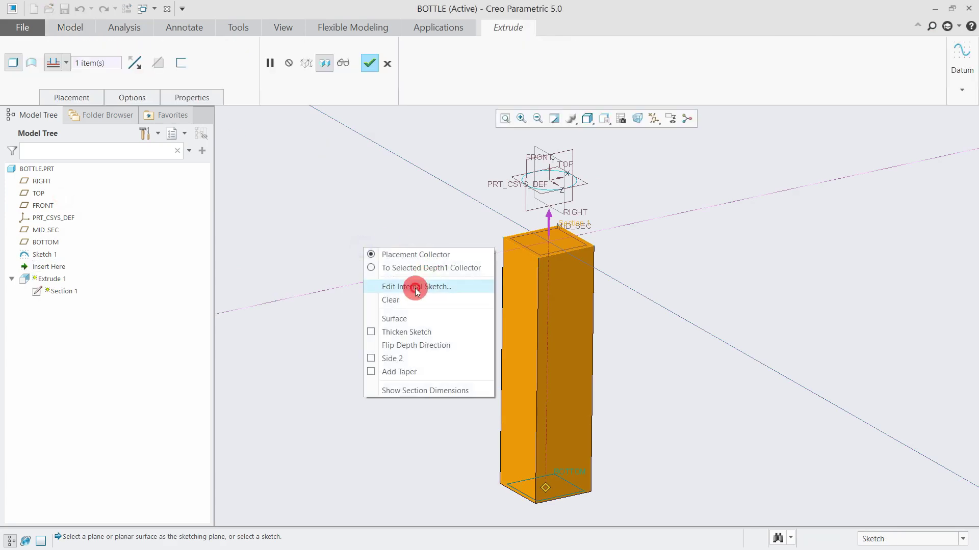
{"action": "left_click", "coordinate": [416, 287]}
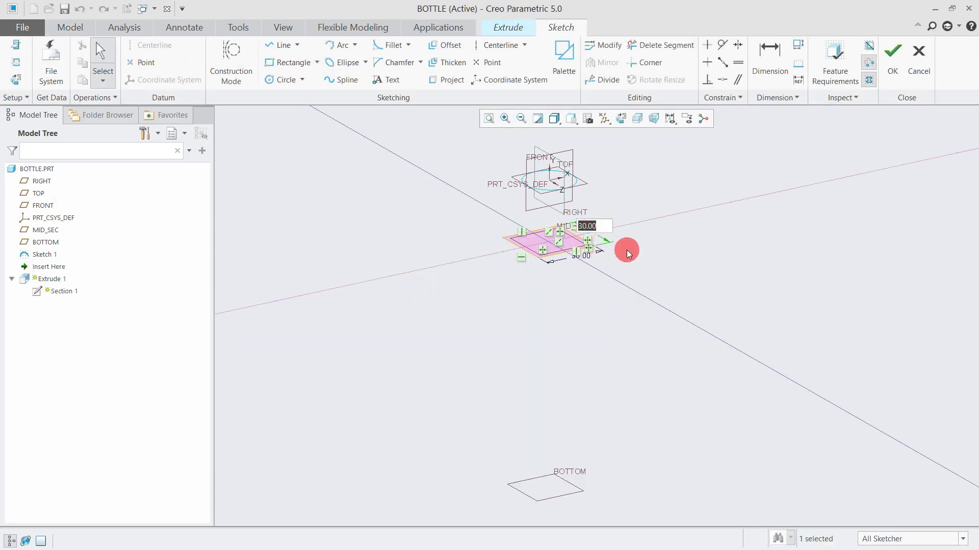
{"action": "type", "text": "50"}
{"action": "key", "text": "Return"}
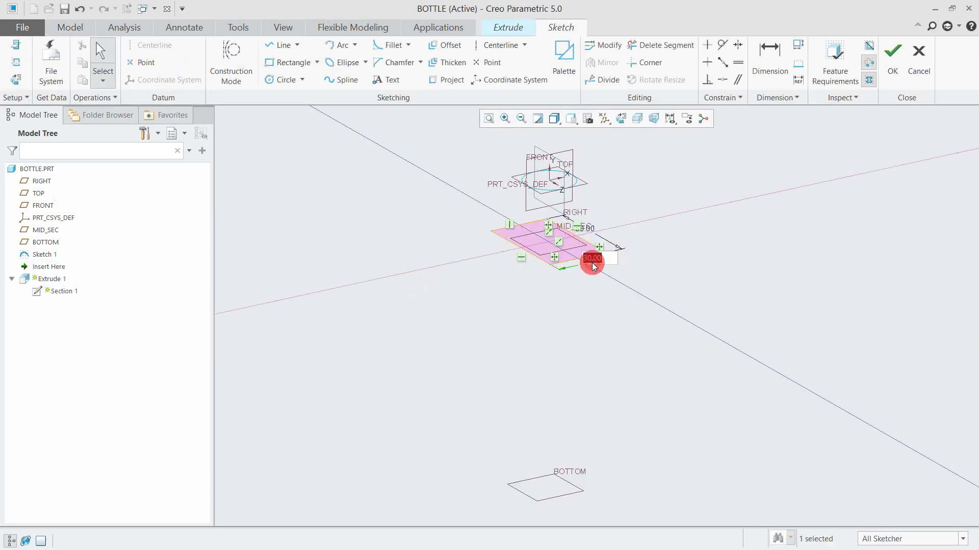
{"action": "key", "text": "Return"}
{"action": "left_click", "coordinate": [893, 56]}
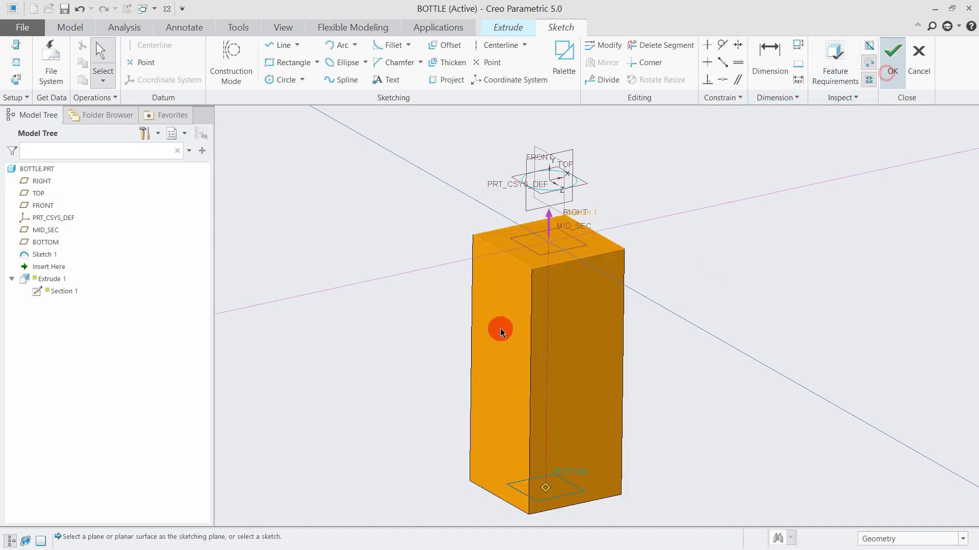
{"action": "middle_click", "coordinate": [516, 310]}
Step: Reopen the body sketch, set height 40, add an Equal constraint and delete the conflicting 50.00 dimension
{"action": "left_click", "coordinate": [602, 299]}
{"action": "left_click", "coordinate": [46, 267]}
{"action": "left_click", "coordinate": [89, 189]}
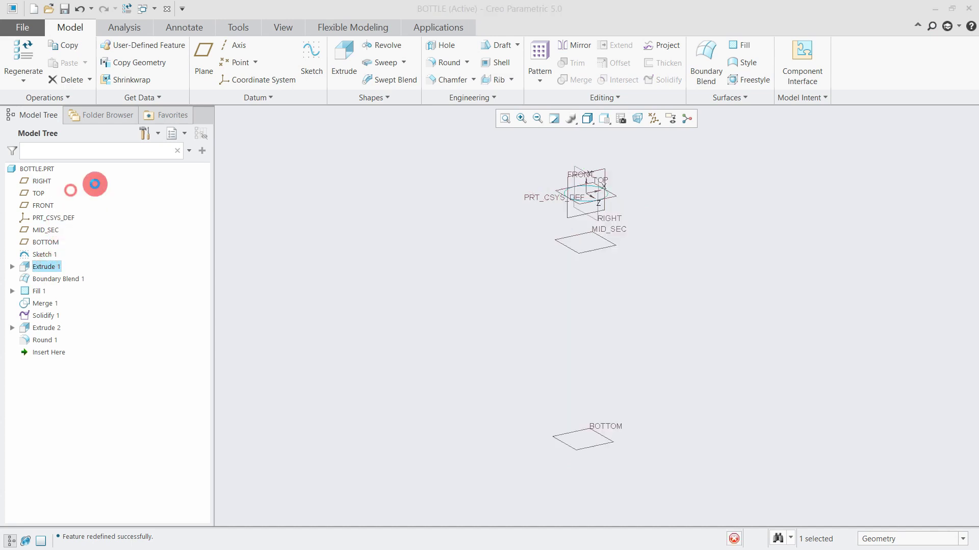
{"action": "right_click", "coordinate": [455, 284]}
{"action": "left_click", "coordinate": [500, 321]}
{"action": "left_click", "coordinate": [621, 118]}
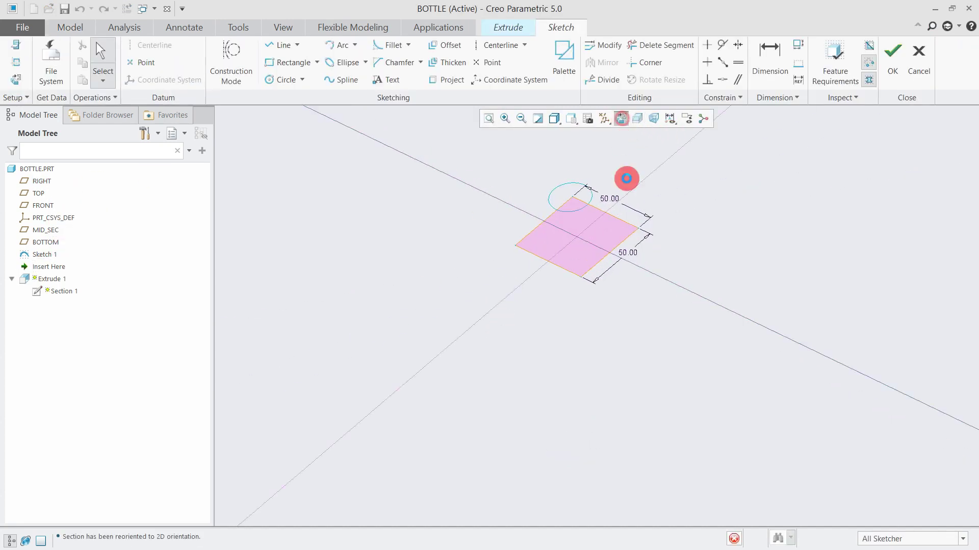
{"action": "type", "text": "40"}
{"action": "left_click", "coordinate": [648, 260]}
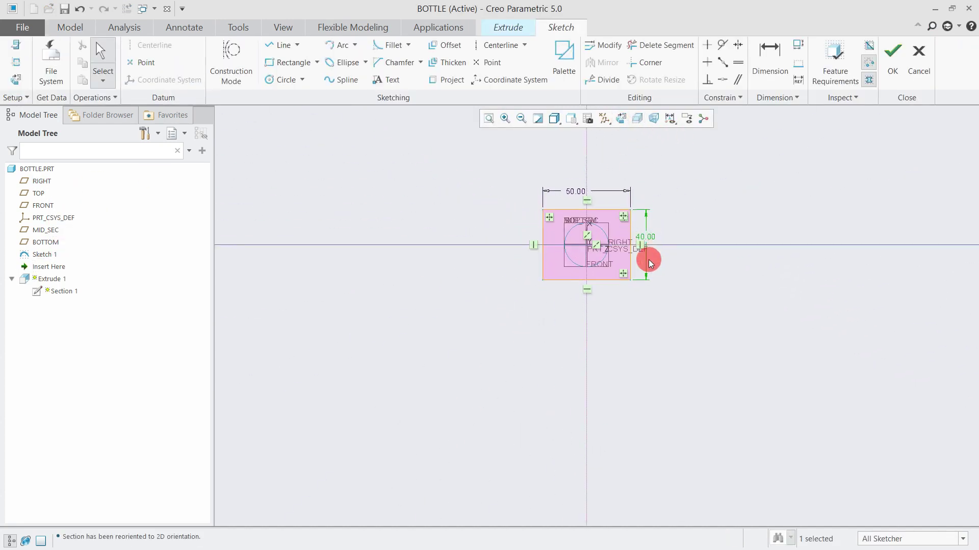
{"action": "left_click", "coordinate": [739, 64]}
{"action": "left_click", "coordinate": [602, 226]}
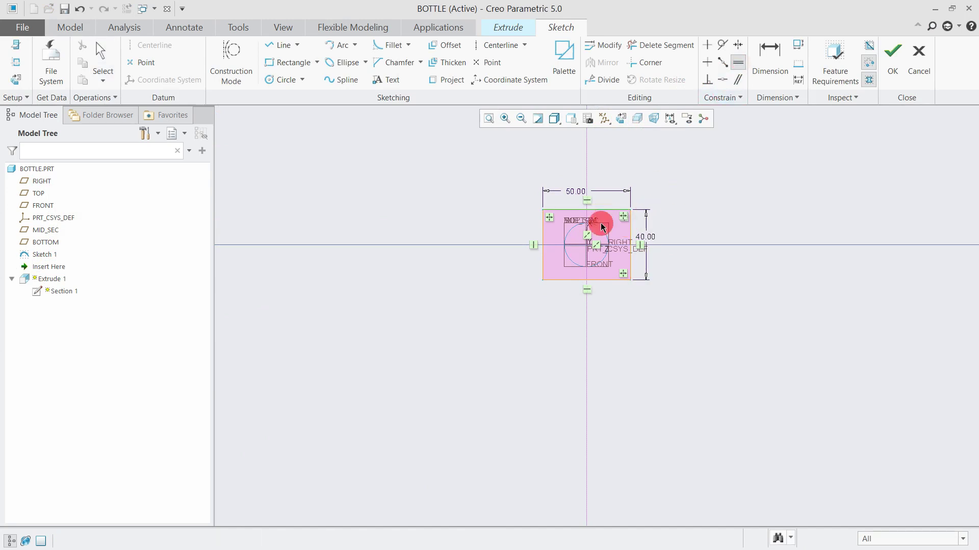
{"action": "left_click", "coordinate": [632, 233]}
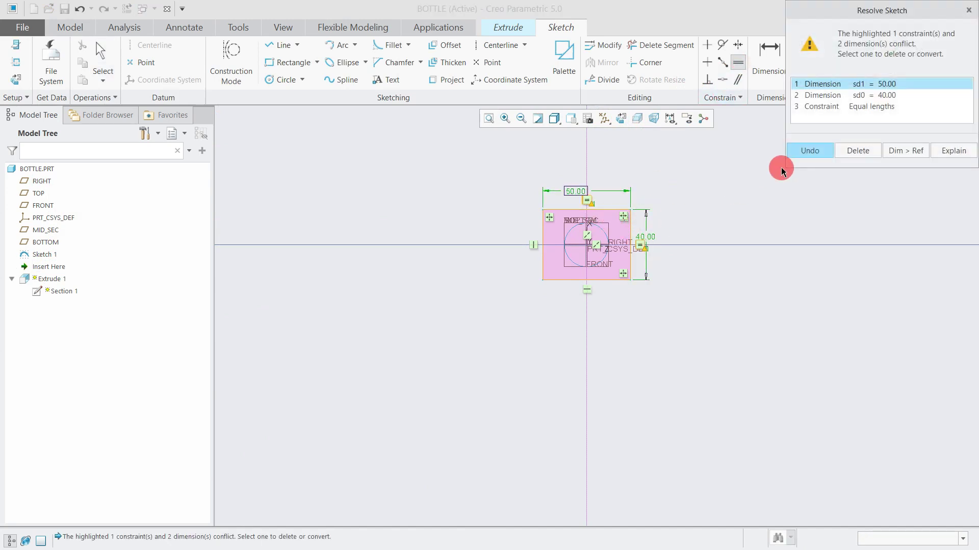
{"action": "left_click", "coordinate": [868, 151]}
{"action": "left_click", "coordinate": [892, 64]}
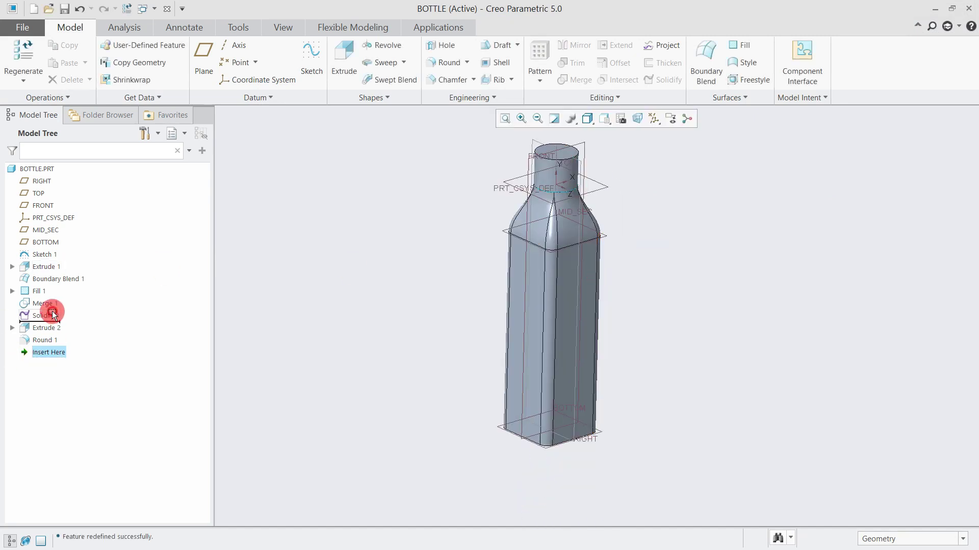
Step: Move the Insert Here arrow to just below Extrude 2, ahead of Round 1
{"action": "left_click_drag", "start_coordinate": [53, 315], "coordinate": [53, 317]}
{"action": "middle_click_drag", "start_coordinate": [548, 267], "coordinate": [541, 303]}
{"action": "left_click_drag", "start_coordinate": [46, 348], "coordinate": [46, 347]}
{"action": "mouse_move", "coordinate": [609, 273]}
{"action": "middle_mouse_down"}
{"action": "mouse_move", "coordinate": [572, 292]}
{"action": "mouse_move", "coordinate": [544, 399]}
{"action": "middle_mouse_up"}
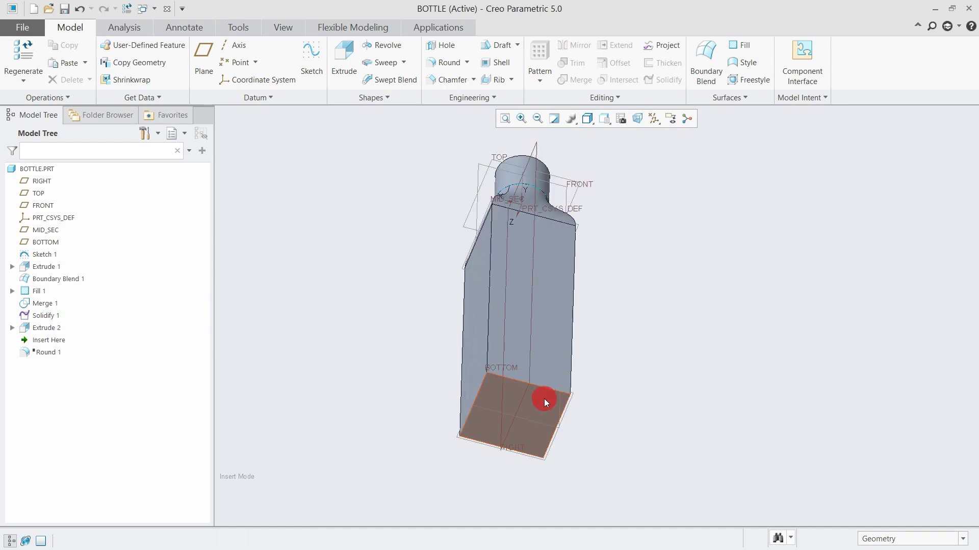
Step: Create an offset datum plane DTM1 at 15.00 above the bottle's bottom face
{"action": "left_click", "coordinate": [543, 399]}
{"action": "left_click", "coordinate": [552, 347]}
{"action": "left_click", "coordinate": [605, 118]}
{"action": "left_click", "coordinate": [618, 178]}
{"action": "mouse_move", "coordinate": [591, 499]}
{"action": "left_mouse_down"}
{"action": "mouse_move", "coordinate": [607, 440]}
{"action": "mouse_move", "coordinate": [601, 451]}
{"action": "left_mouse_up"}
{"action": "scroll", "coordinate": [602, 450], "scroll_direction": "up", "scroll_amount": 3}
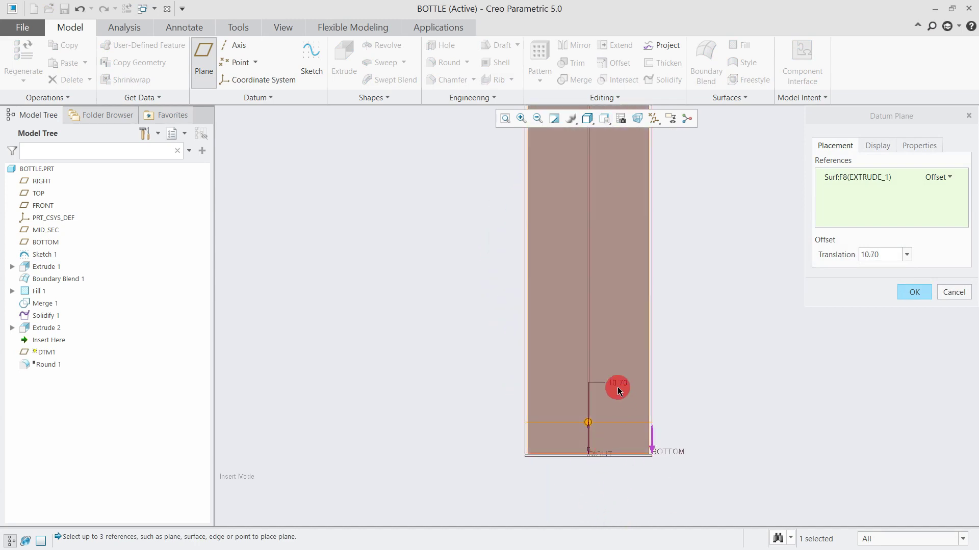
{"action": "double_click", "coordinate": [617, 384]}
{"action": "type", "text": "15"}
{"action": "key", "text": "Return"}
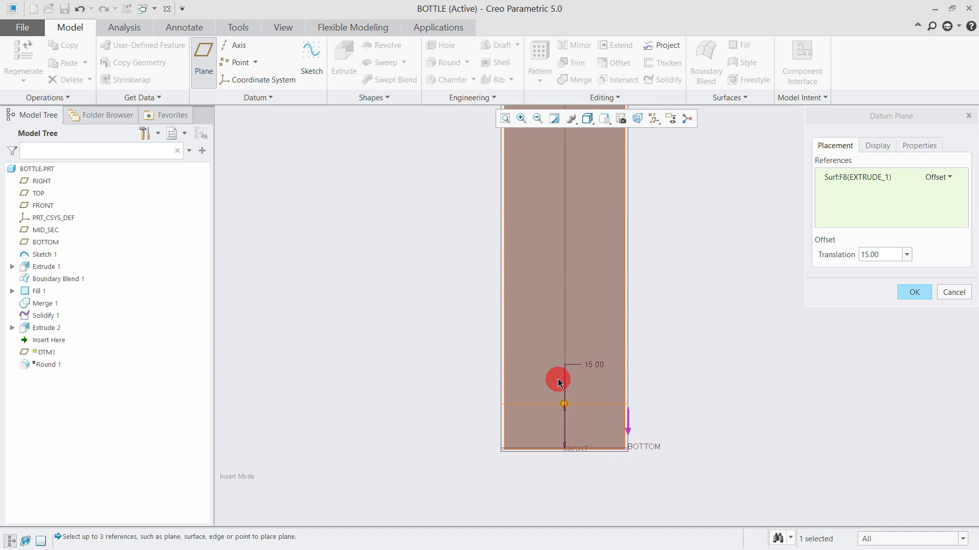
{"action": "middle_click", "coordinate": [655, 329]}
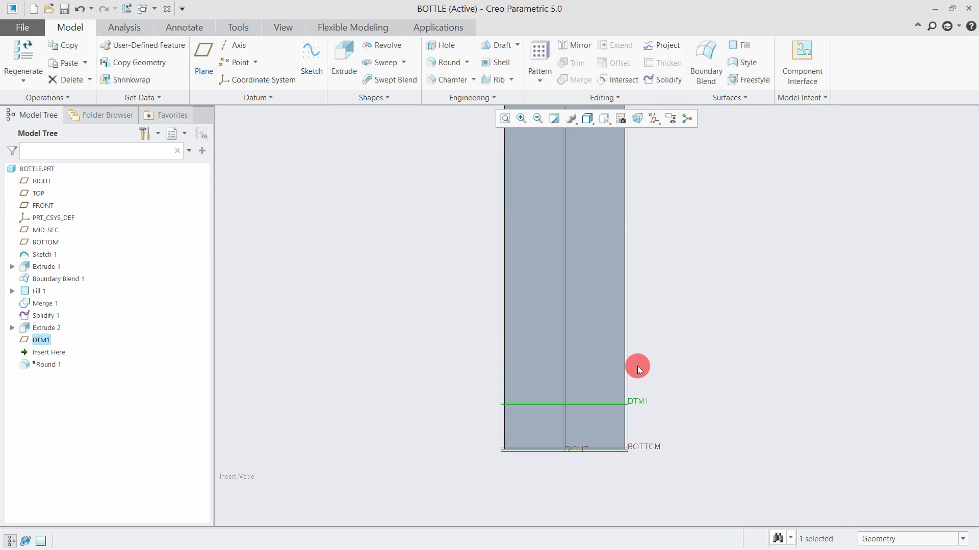
Step: Start an extrude sketched on DTM1 and draw a rectangle on it
{"action": "left_click", "coordinate": [344, 65]}
{"action": "left_click", "coordinate": [616, 121]}
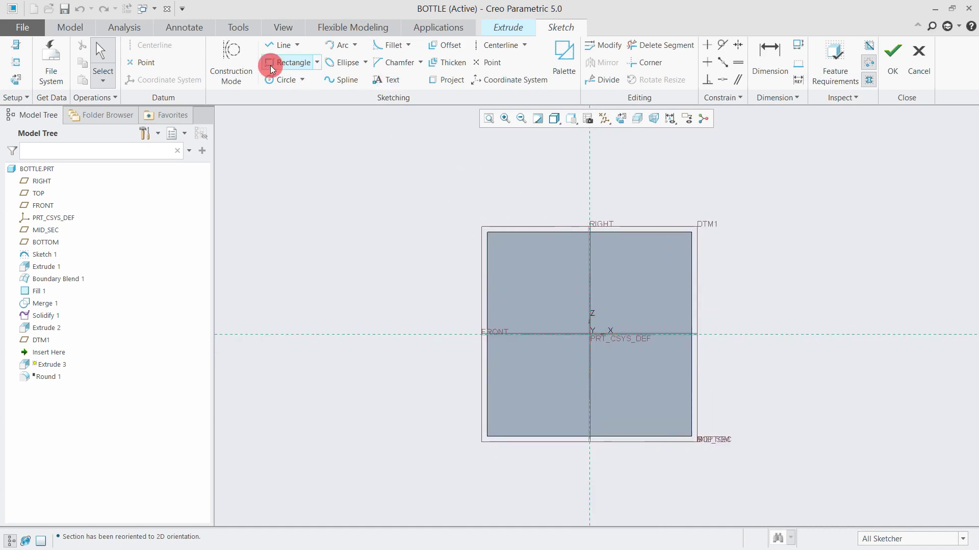
{"action": "left_click", "coordinate": [288, 62]}
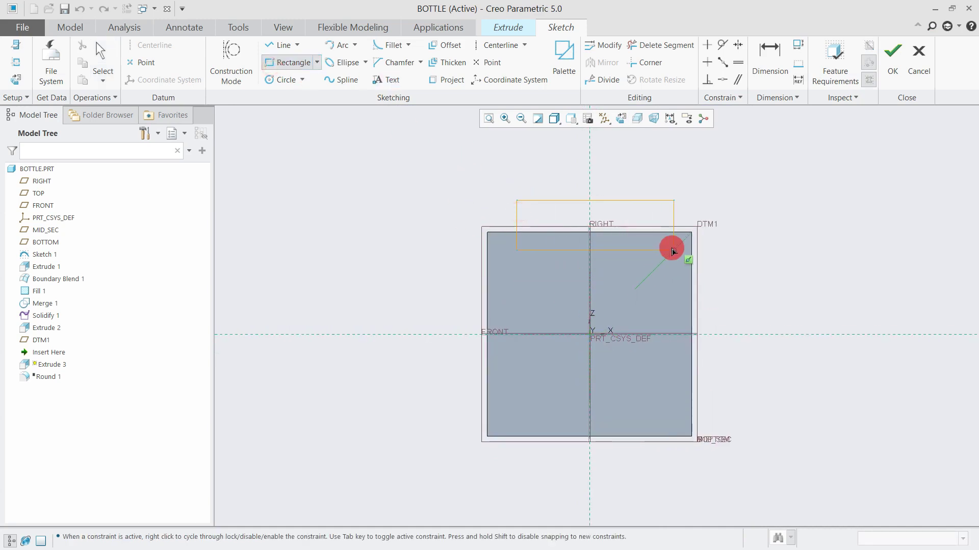
{"action": "scroll", "coordinate": [649, 253], "scroll_direction": "up", "scroll_amount": 2}
{"action": "middle_click", "coordinate": [734, 283]}
Step: Dimension the rectangle: 5.00 depth from the top edge and 8.00 side gaps
{"action": "left_click", "coordinate": [769, 58]}
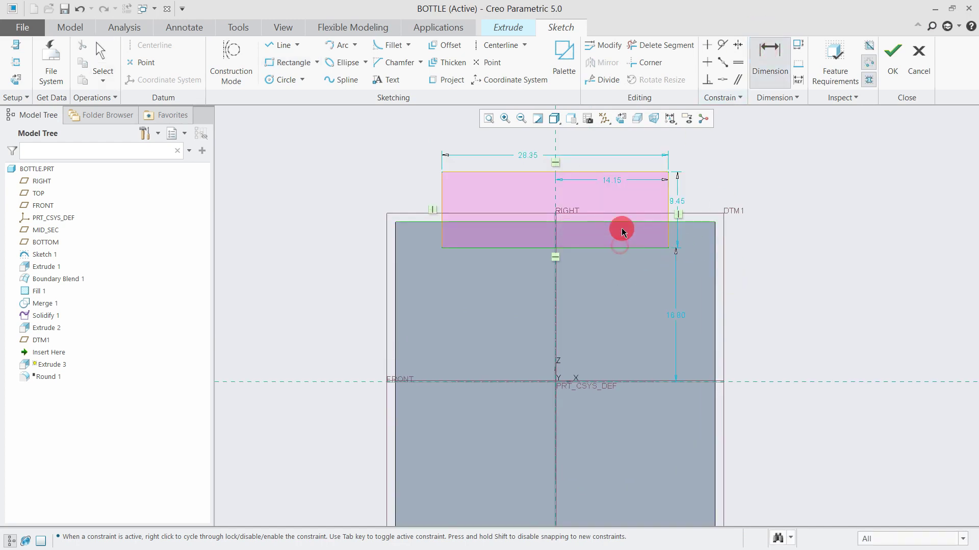
{"action": "middle_click", "coordinate": [622, 232]}
{"action": "type", "text": "5"}
{"action": "key", "text": "Return"}
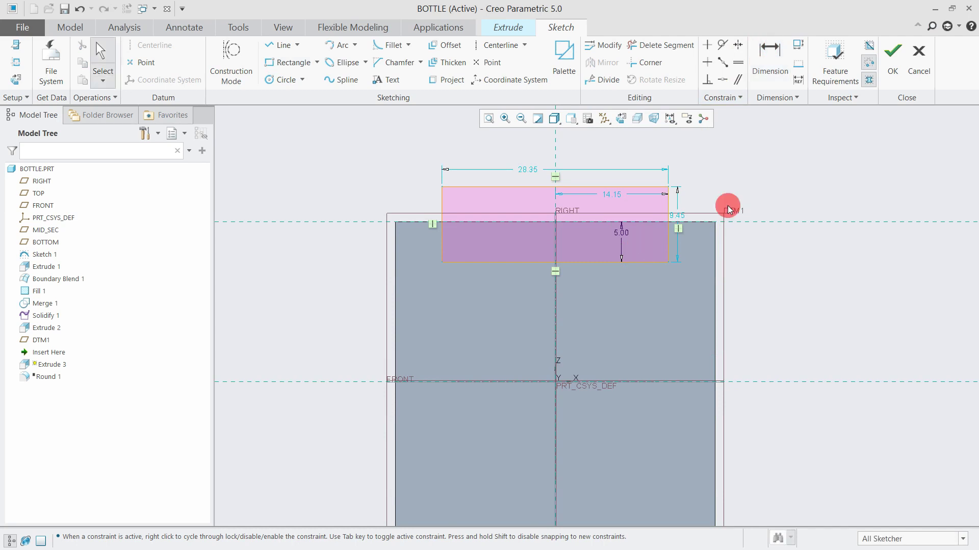
{"action": "middle_click", "coordinate": [706, 210]}
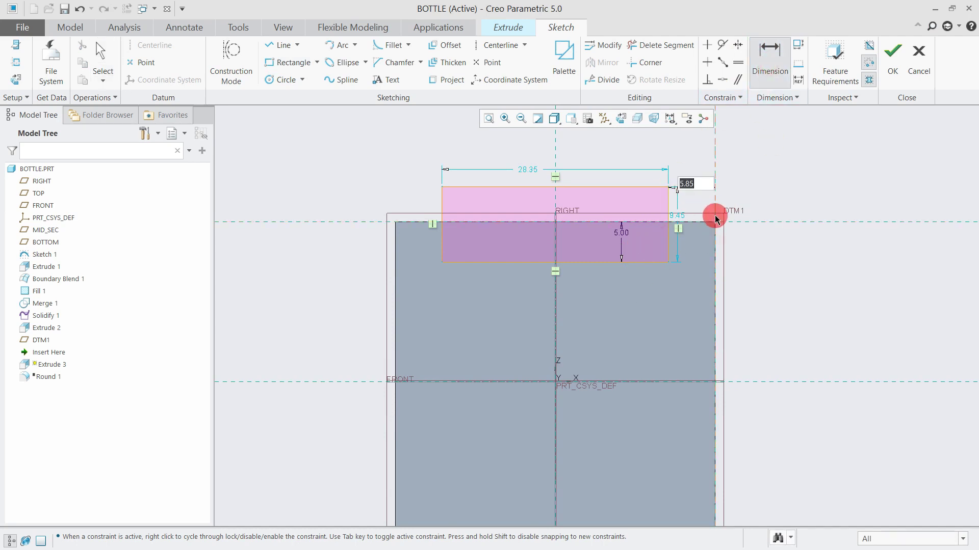
{"action": "type", "text": "5"}
{"action": "key", "text": "Return"}
{"action": "left_click", "coordinate": [451, 238]}
{"action": "left_click", "coordinate": [396, 242]}
{"action": "middle_click", "coordinate": [418, 184]}
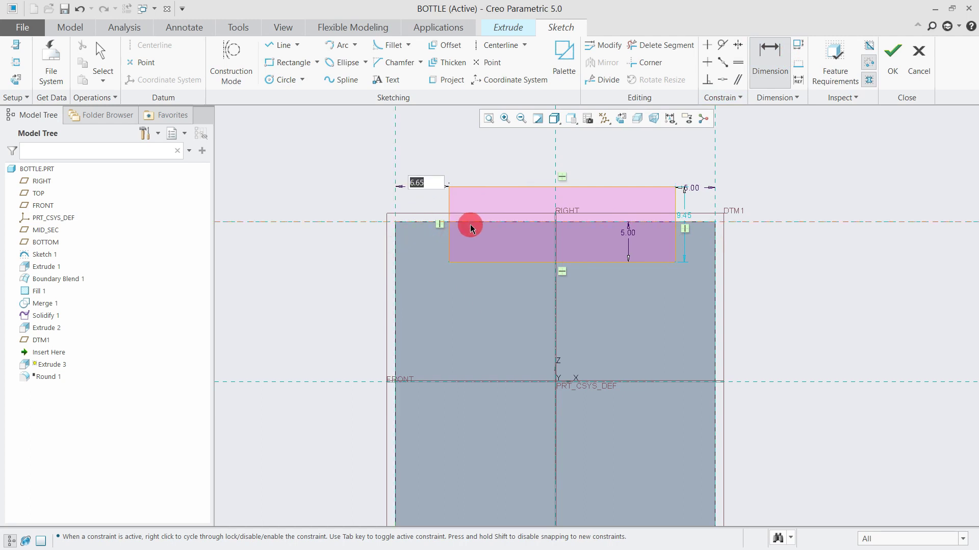
{"action": "type", "text": "8"}
{"action": "key", "text": "Return"}
Step: Make both side gaps equal and align the rectangle's top with the outline's top edge
{"action": "middle_click", "coordinate": [678, 189]}
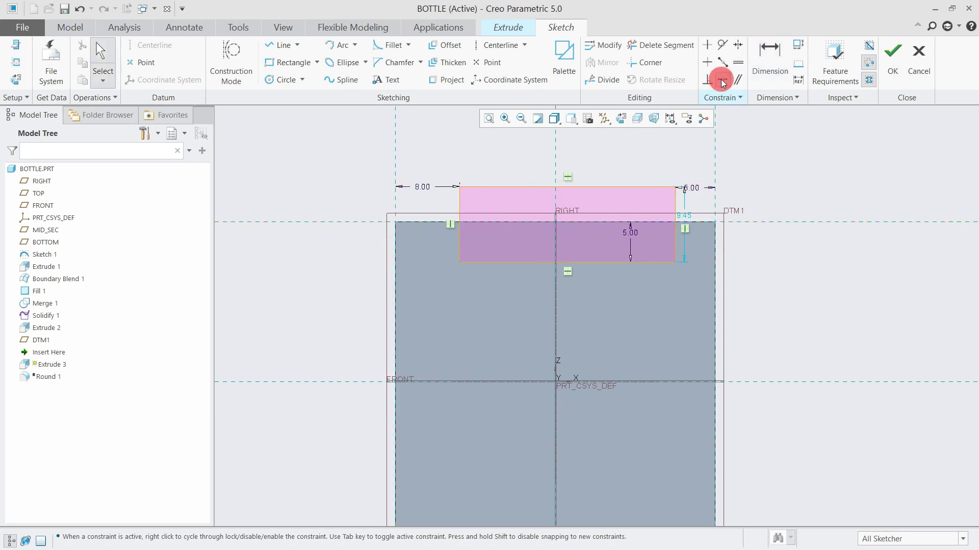
{"action": "left_click", "coordinate": [422, 186]}
{"action": "middle_click", "coordinate": [735, 216]}
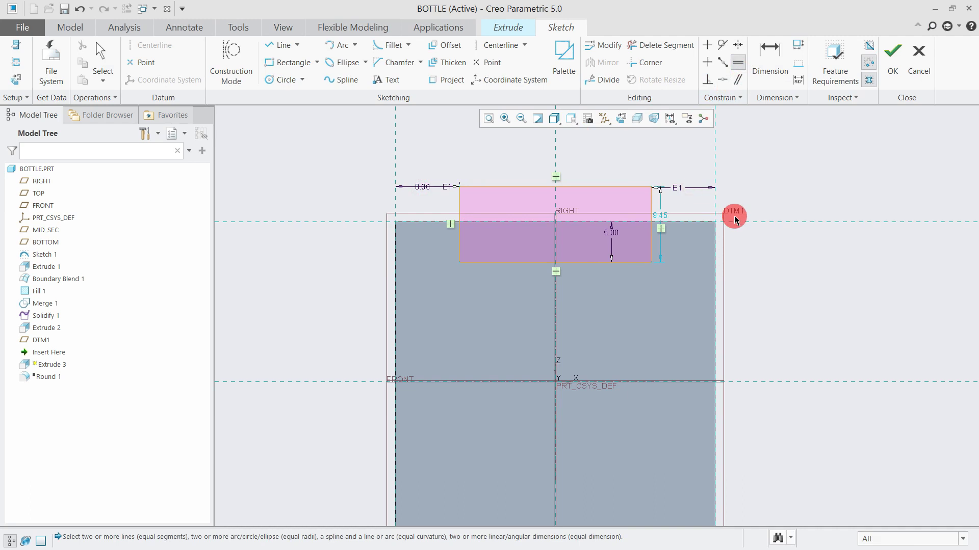
{"action": "left_click_drag", "start_coordinate": [660, 214], "coordinate": [770, 216]}
{"action": "left_click", "coordinate": [787, 86]}
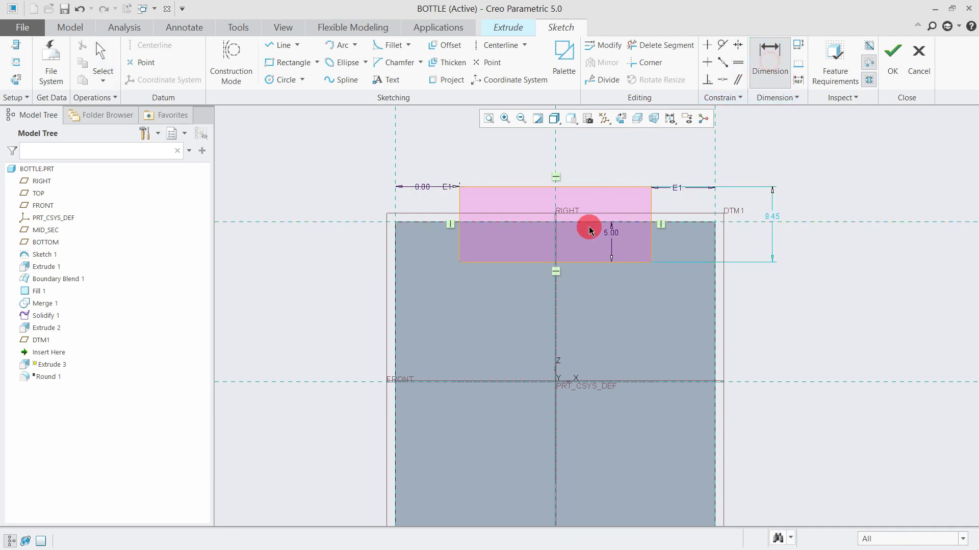
{"action": "left_click", "coordinate": [722, 80]}
{"action": "left_click", "coordinate": [621, 188]}
{"action": "left_click", "coordinate": [632, 222]}
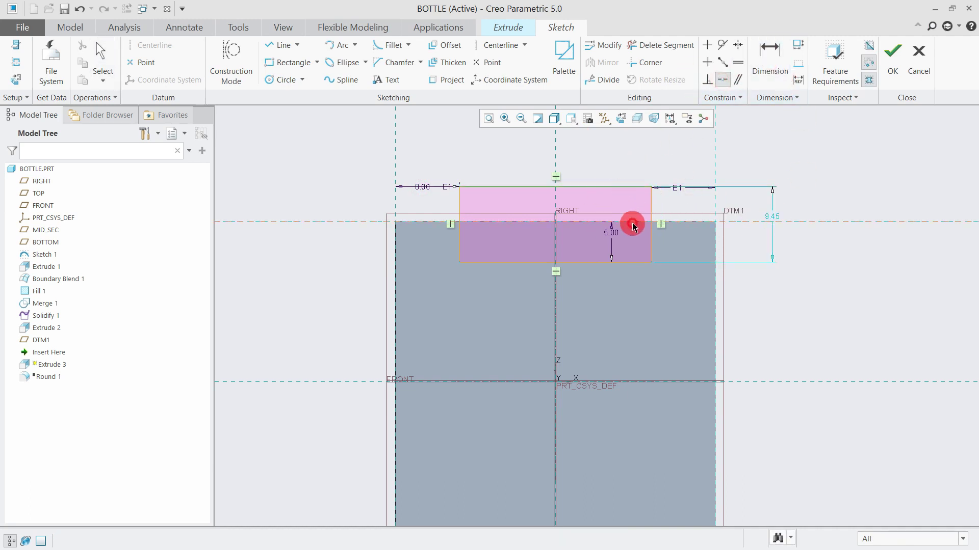
{"action": "scroll", "coordinate": [634, 207], "scroll_direction": "down", "scroll_amount": 3}
{"action": "middle_click", "coordinate": [634, 206]}
Step: Add vertical and horizontal centerlines through the sketch centre
{"action": "left_click", "coordinate": [502, 45]}
{"action": "left_click", "coordinate": [588, 210]}
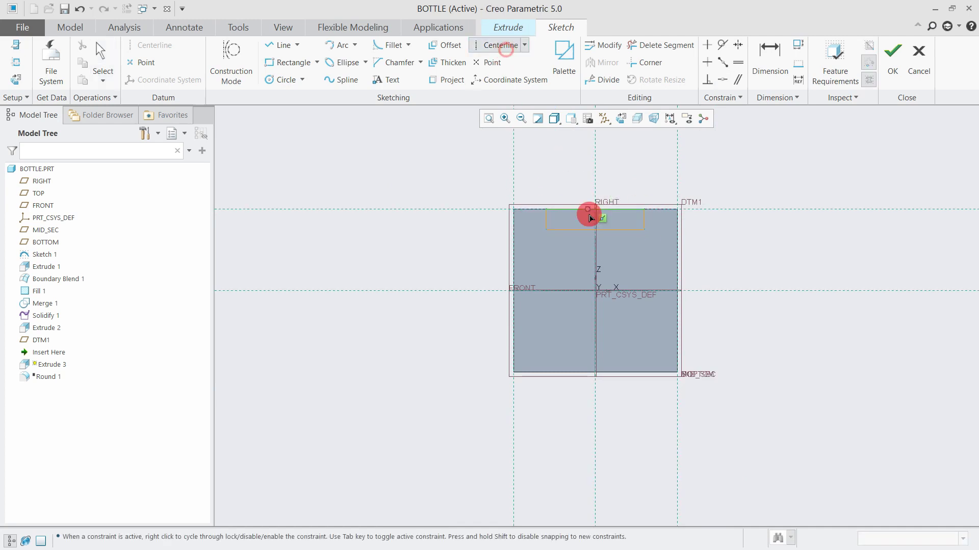
{"action": "left_click", "coordinate": [591, 221]}
{"action": "left_click", "coordinate": [704, 298]}
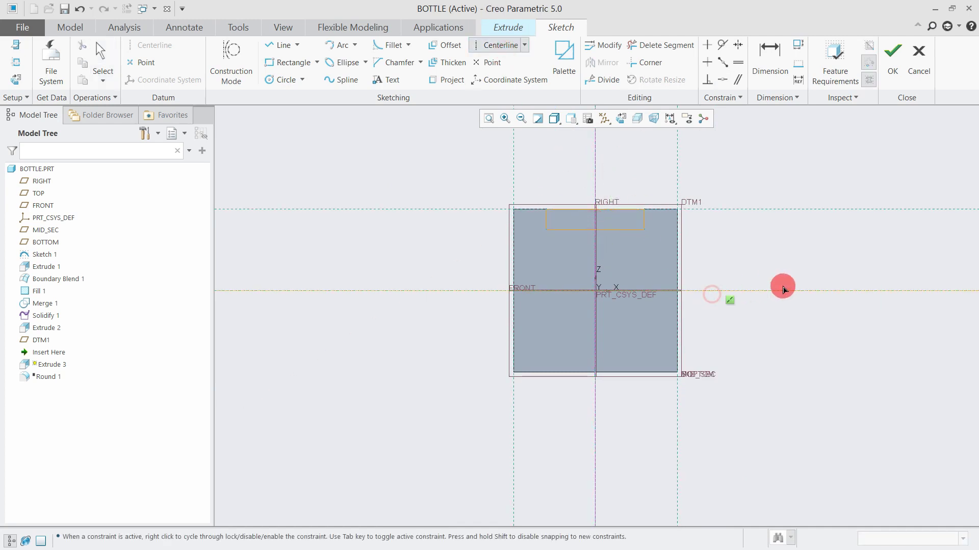
{"action": "left_click", "coordinate": [784, 289]}
{"action": "middle_click", "coordinate": [749, 234]}
Step: Mirror the top rectangle across the horizontal centerline to the bottom
{"action": "left_click_drag", "start_coordinate": [507, 164], "coordinate": [670, 263]}
{"action": "left_click", "coordinate": [603, 63]}
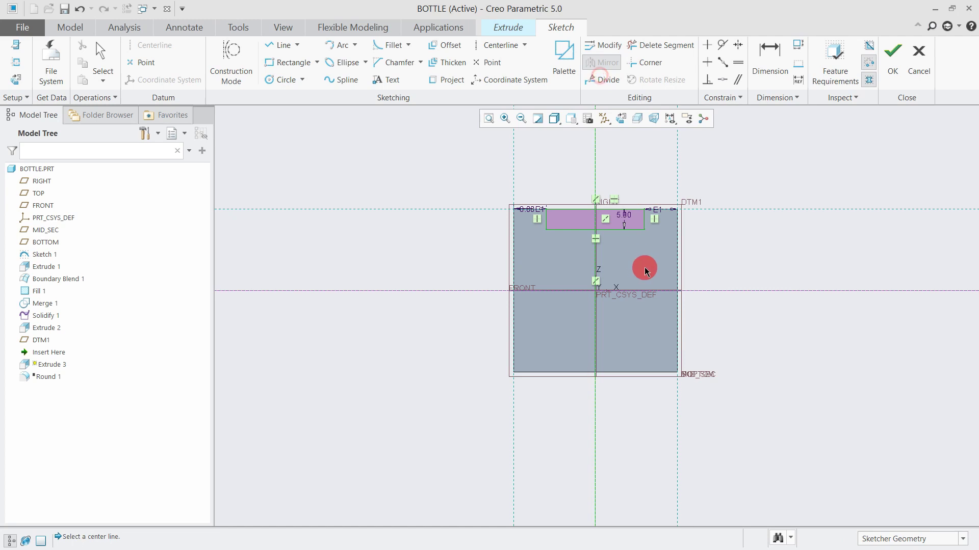
{"action": "left_click", "coordinate": [720, 290]}
{"action": "scroll", "coordinate": [700, 273], "scroll_direction": "up", "scroll_amount": 2}
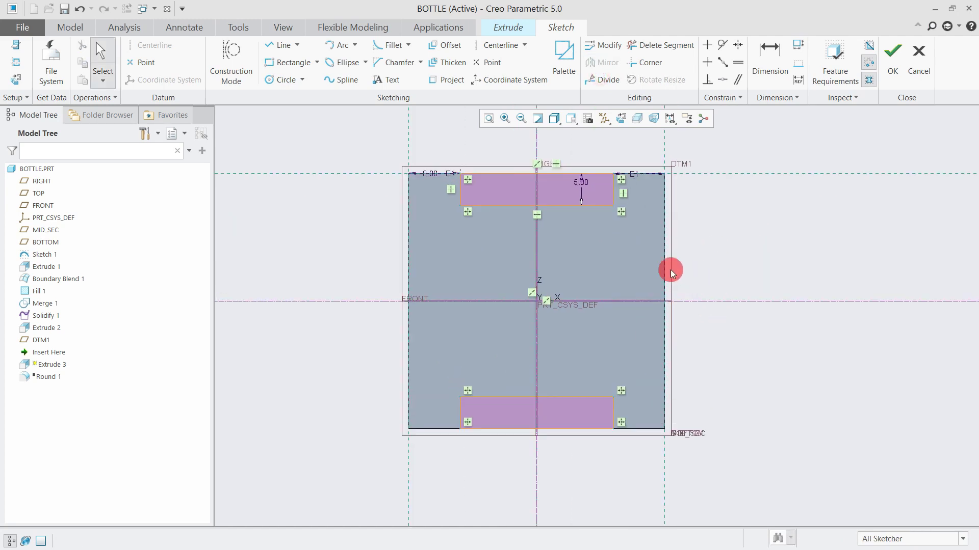
Step: Draw a rectangle on the right side of the sketch
{"action": "left_click", "coordinate": [288, 69]}
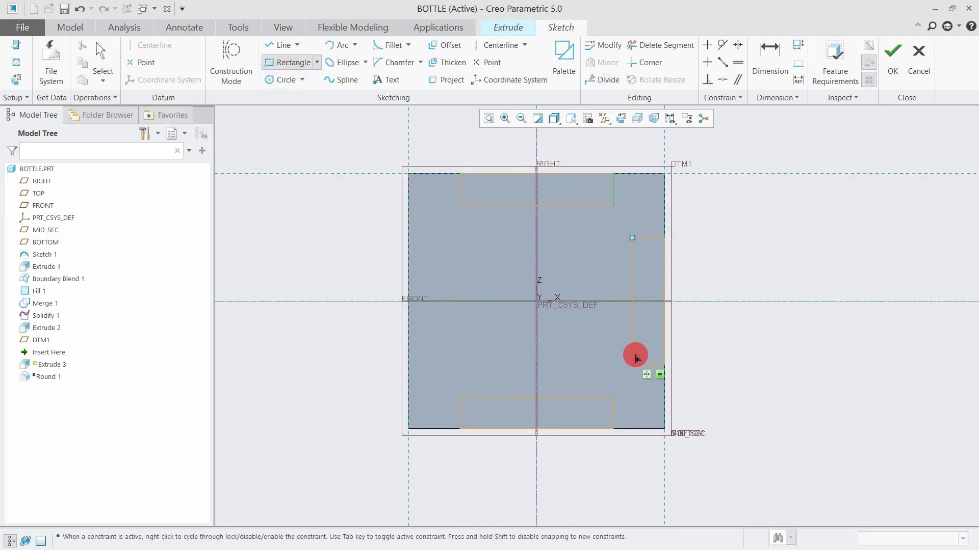
{"action": "middle_click", "coordinate": [770, 316]}
{"action": "scroll", "coordinate": [641, 290], "scroll_direction": "up", "scroll_amount": 1}
{"action": "scroll", "coordinate": [642, 290], "scroll_direction": "up", "scroll_amount": 1}
Step: Make the right rectangle's side equal to the top rectangle's lower edge
{"action": "left_click", "coordinate": [737, 63]}
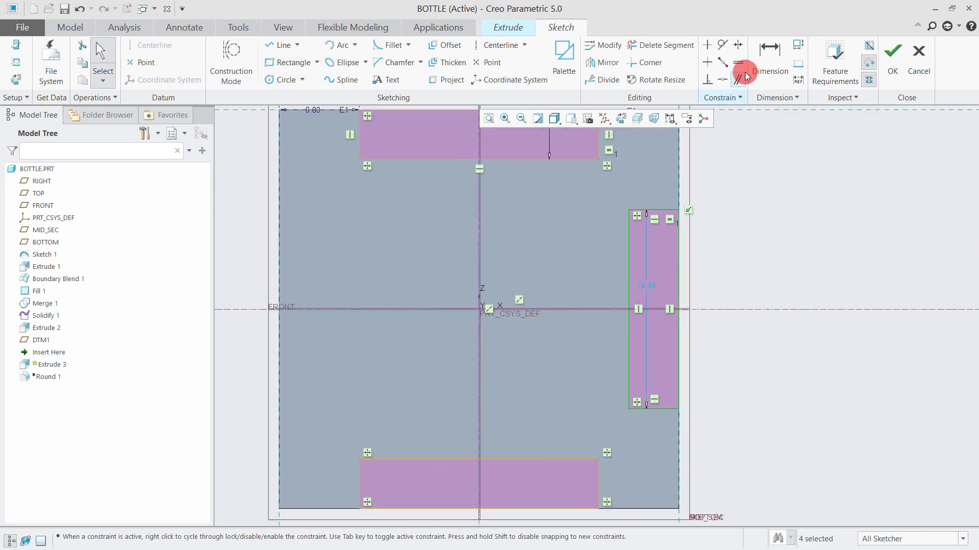
{"action": "left_click", "coordinate": [606, 139]}
{"action": "left_click", "coordinate": [578, 159]}
{"action": "left_click", "coordinate": [629, 240]}
{"action": "scroll", "coordinate": [630, 242], "scroll_direction": "down", "scroll_amount": 2}
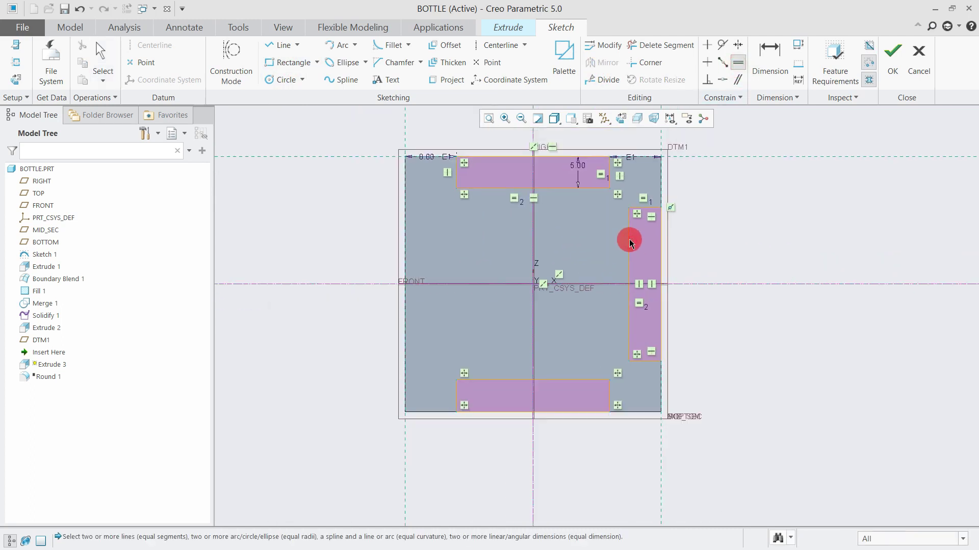
{"action": "middle_click", "coordinate": [711, 245]}
Step: Mirror the right rectangle across the vertical centerline to the left side
{"action": "left_click_drag", "start_coordinate": [599, 193], "coordinate": [699, 363]}
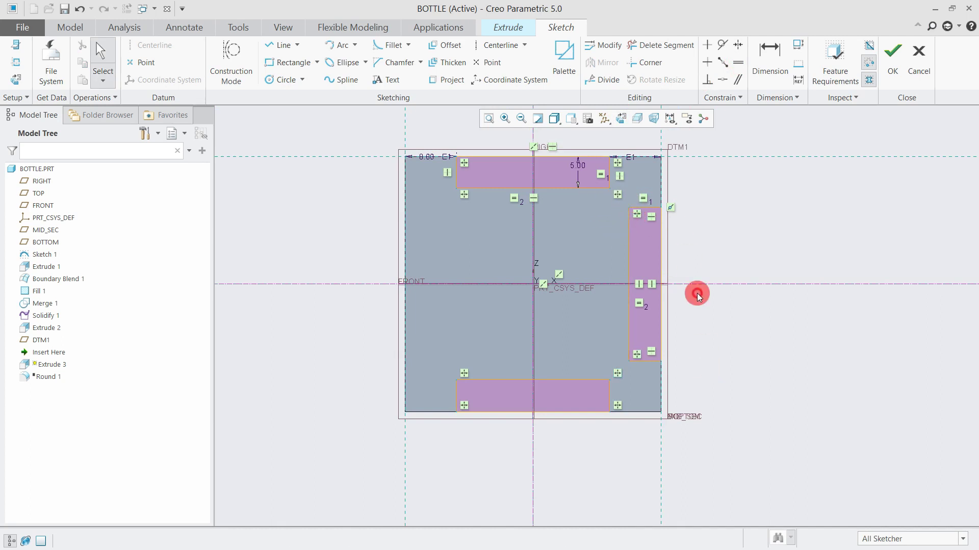
{"action": "left_click", "coordinate": [599, 70]}
{"action": "left_click", "coordinate": [542, 223]}
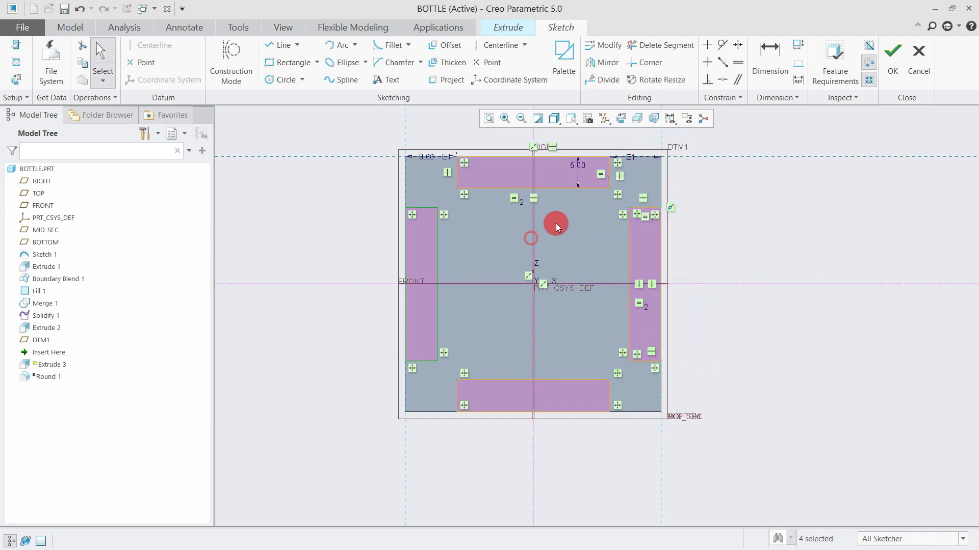
{"action": "scroll", "coordinate": [559, 222], "scroll_direction": "down", "scroll_amount": 1}
Step: Finish the sketch and preview the material-removing cut extended up the bottle
{"action": "left_click", "coordinate": [892, 59]}
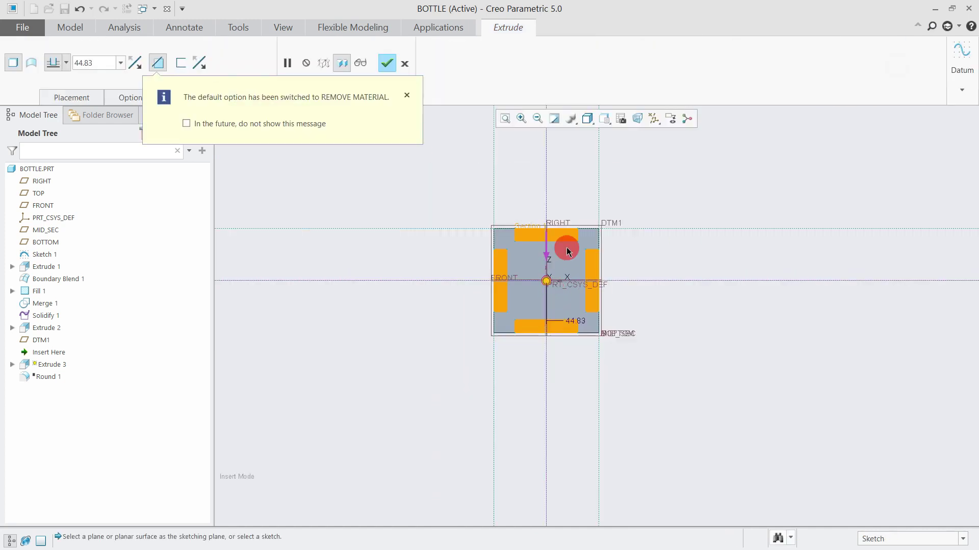
{"action": "left_click", "coordinate": [565, 314]}
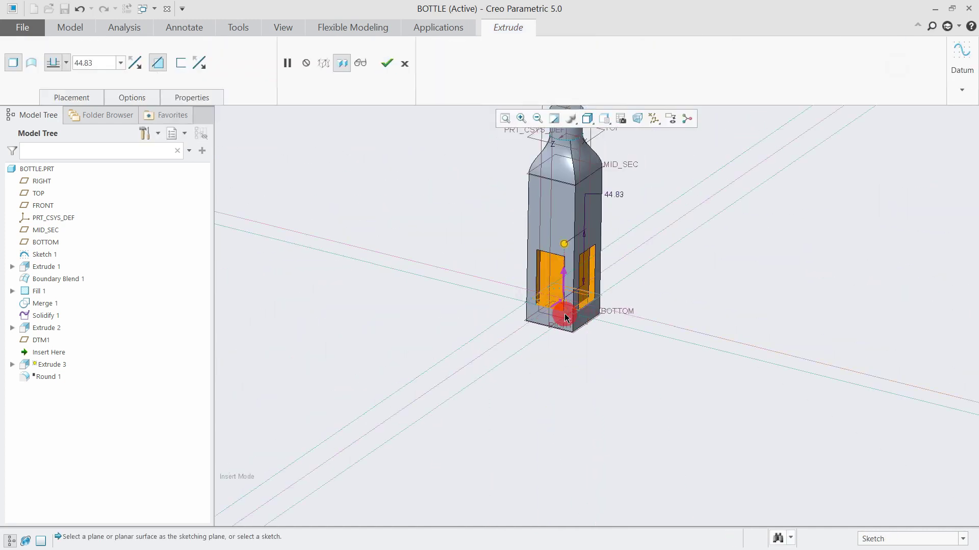
{"action": "scroll", "coordinate": [565, 270], "scroll_direction": "up", "scroll_amount": 2}
{"action": "scroll", "coordinate": [579, 313], "scroll_direction": "down", "scroll_amount": 2}
{"action": "left_click_drag", "start_coordinate": [580, 314], "coordinate": [594, 258]}
{"action": "scroll", "coordinate": [591, 251], "scroll_direction": "up", "scroll_amount": 3}
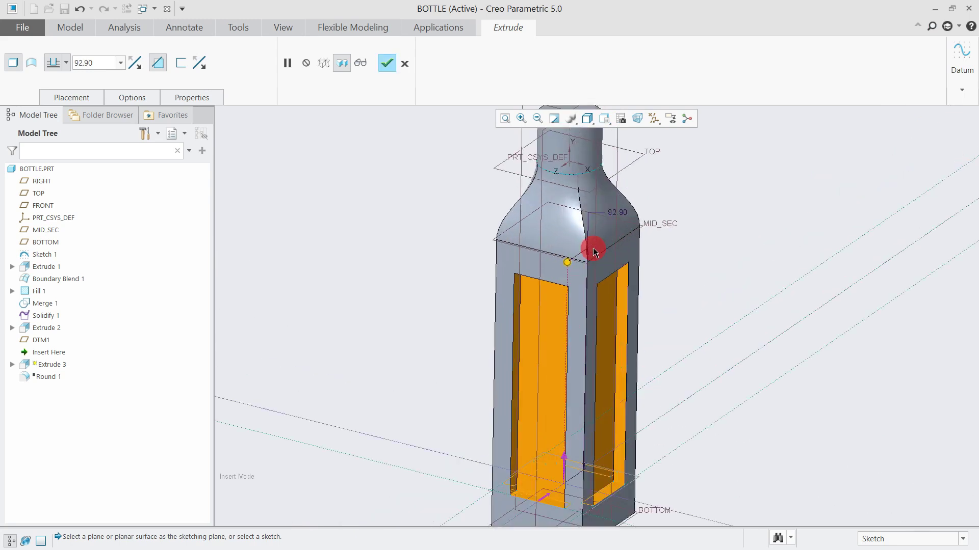
Step: Set the recess cut depth to 95 and complete the extrude
{"action": "type", "text": "90"}
{"action": "key", "text": "Return"}
{"action": "scroll", "coordinate": [620, 219], "scroll_direction": "down", "scroll_amount": 3}
{"action": "scroll", "coordinate": [620, 219], "scroll_direction": "up", "scroll_amount": 3}
{"action": "mouse_move", "coordinate": [606, 247]}
{"action": "middle_mouse_down"}
{"action": "mouse_move", "coordinate": [646, 267]}
{"action": "mouse_move", "coordinate": [601, 207]}
{"action": "middle_mouse_up"}
{"action": "key", "text": "Return"}
{"action": "mouse_move", "coordinate": [594, 249]}
{"action": "middle_mouse_down"}
{"action": "mouse_move", "coordinate": [646, 236]}
{"action": "mouse_move", "coordinate": [640, 286]}
{"action": "middle_mouse_up"}
{"action": "middle_click", "coordinate": [727, 259]}
{"action": "mouse_move", "coordinate": [721, 258]}
{"action": "middle_mouse_down"}
{"action": "mouse_move", "coordinate": [627, 312]}
{"action": "mouse_move", "coordinate": [633, 306]}
{"action": "mouse_move", "coordinate": [612, 292]}
{"action": "middle_mouse_up"}
{"action": "scroll", "coordinate": [612, 292], "scroll_direction": "down", "scroll_amount": 2}
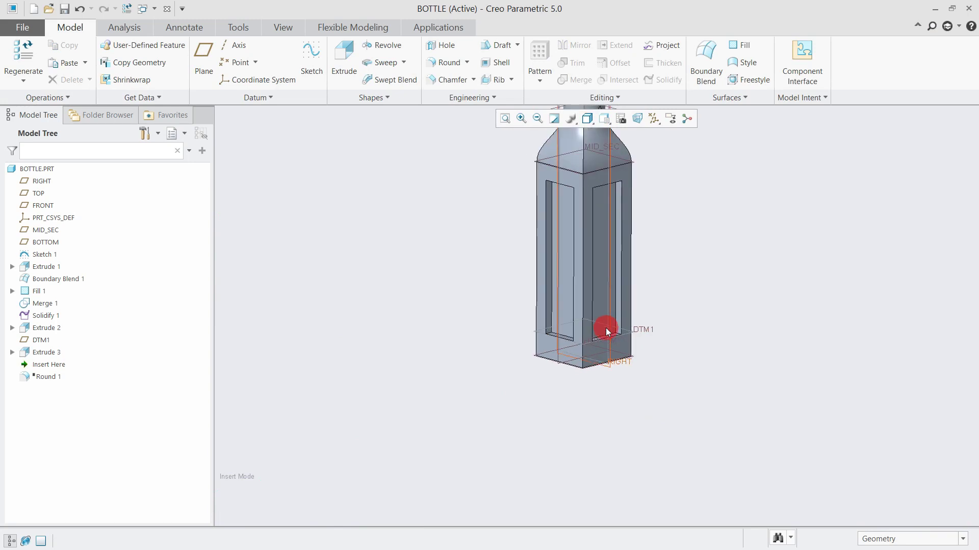
{"action": "scroll", "coordinate": [605, 328], "scroll_direction": "down", "scroll_amount": 2}
{"action": "mouse_move", "coordinate": [603, 345]}
{"action": "middle_mouse_down"}
{"action": "mouse_move", "coordinate": [605, 291]}
{"action": "mouse_move", "coordinate": [611, 305]}
{"action": "mouse_move", "coordinate": [563, 314]}
{"action": "middle_mouse_up"}
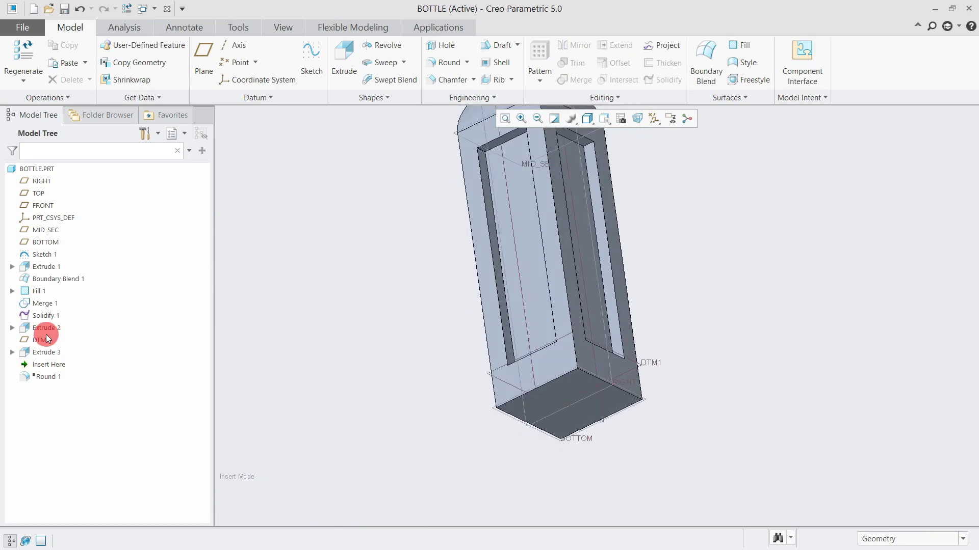
{"action": "left_click_drag", "start_coordinate": [52, 379], "coordinate": [51, 382]}
{"action": "mouse_move", "coordinate": [680, 312]}
{"action": "middle_mouse_down"}
{"action": "mouse_move", "coordinate": [575, 325]}
{"action": "mouse_move", "coordinate": [545, 345]}
{"action": "mouse_move", "coordinate": [536, 327]}
{"action": "middle_mouse_up"}
{"action": "left_click", "coordinate": [449, 64]}
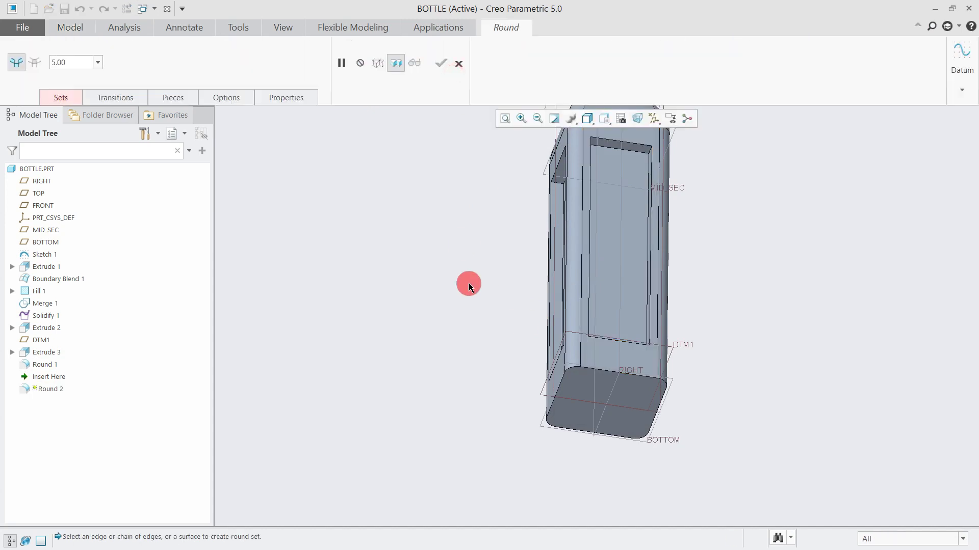
{"action": "left_click", "coordinate": [458, 64]}
{"action": "mouse_move", "coordinate": [430, 233]}
{"action": "middle_mouse_down"}
{"action": "mouse_move", "coordinate": [564, 343]}
{"action": "mouse_move", "coordinate": [585, 269]}
{"action": "mouse_move", "coordinate": [601, 359]}
{"action": "middle_mouse_up"}
{"action": "left_click", "coordinate": [600, 359]}
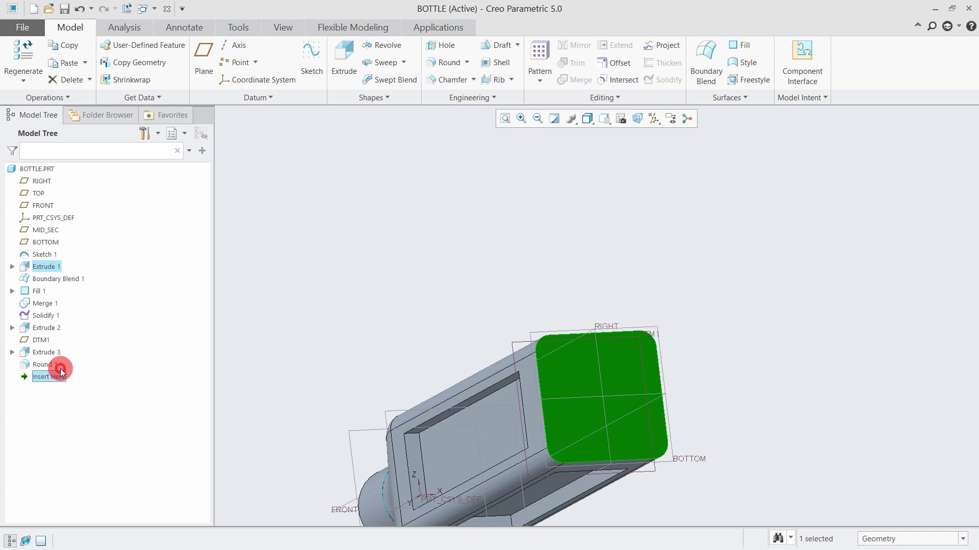
{"action": "left_click_drag", "start_coordinate": [61, 372], "coordinate": [60, 368]}
{"action": "left_click", "coordinate": [601, 353]}
Step: Sketch an extrude on the bottom face by offsetting its outer edge loop
{"action": "left_click", "coordinate": [678, 303]}
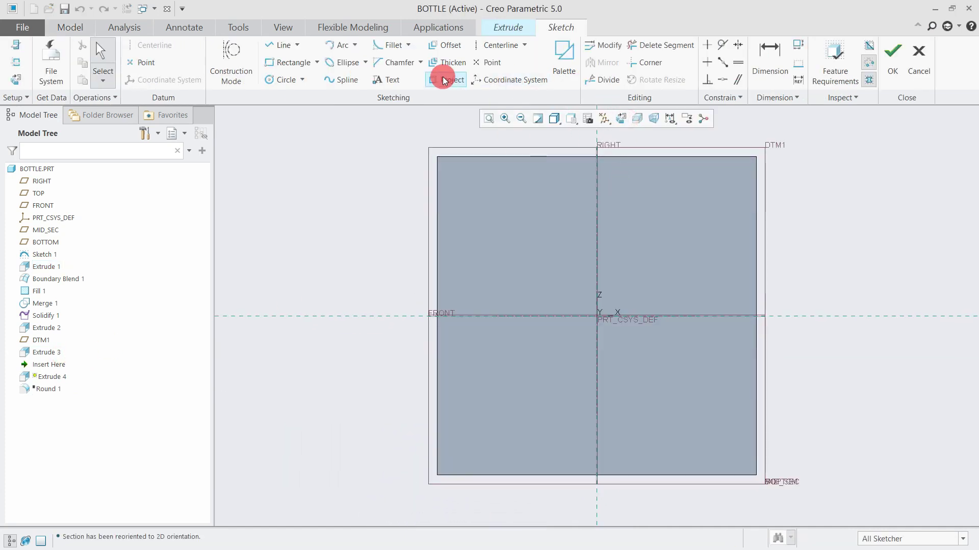
{"action": "left_click", "coordinate": [445, 50]}
{"action": "left_click", "coordinate": [929, 63]}
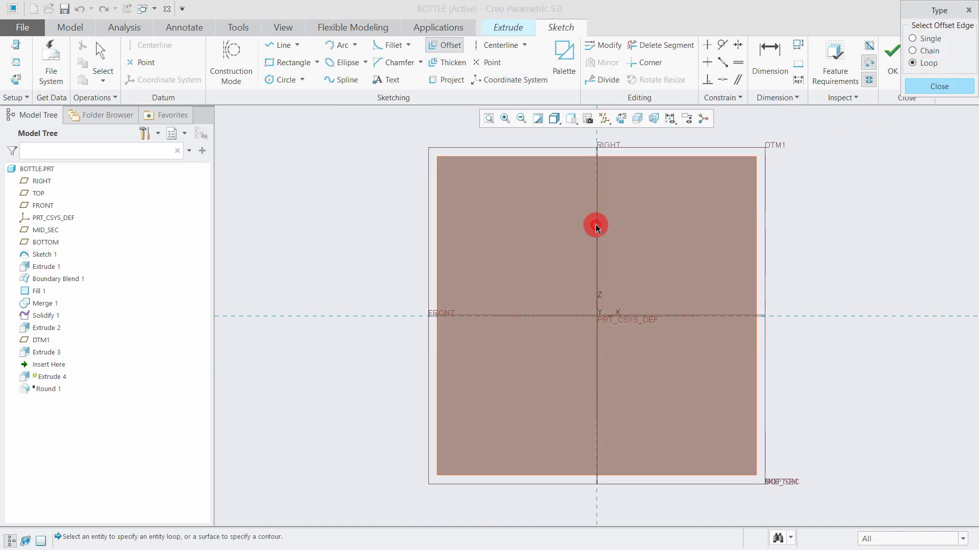
{"action": "left_click", "coordinate": [594, 228]}
{"action": "key", "text": "Return"}
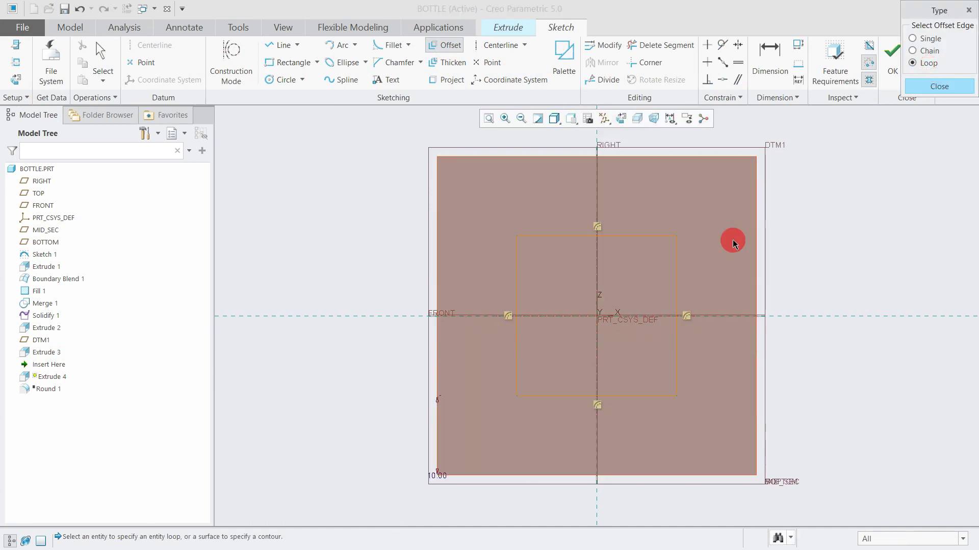
{"action": "middle_click", "coordinate": [732, 240]}
Step: Move the offset inside the outline at 8.00 and finish the sketch
{"action": "scroll", "coordinate": [607, 267], "scroll_direction": "down", "scroll_amount": 3}
{"action": "left_click_drag", "start_coordinate": [482, 382], "coordinate": [568, 356]}
{"action": "type", "text": "8"}
{"action": "key", "text": "Return"}
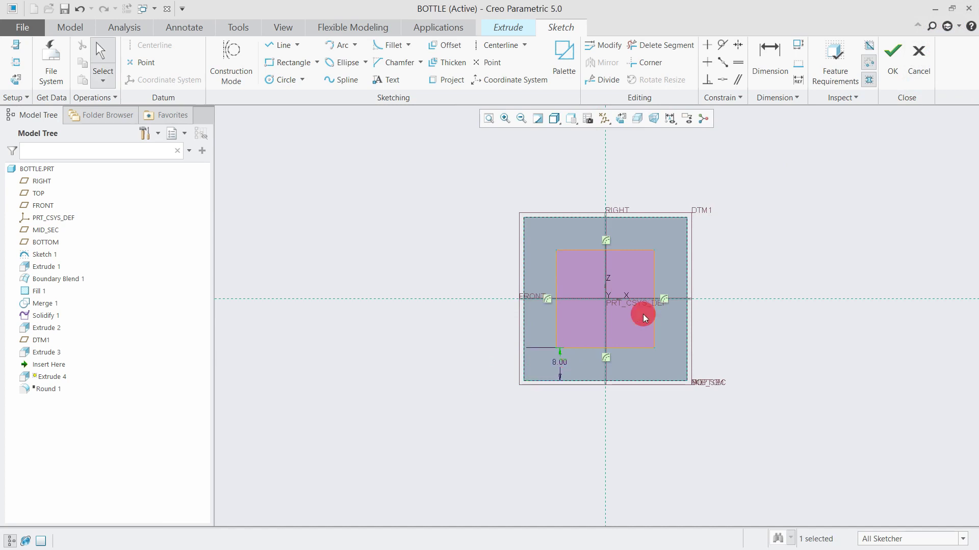
{"action": "left_click", "coordinate": [892, 59]}
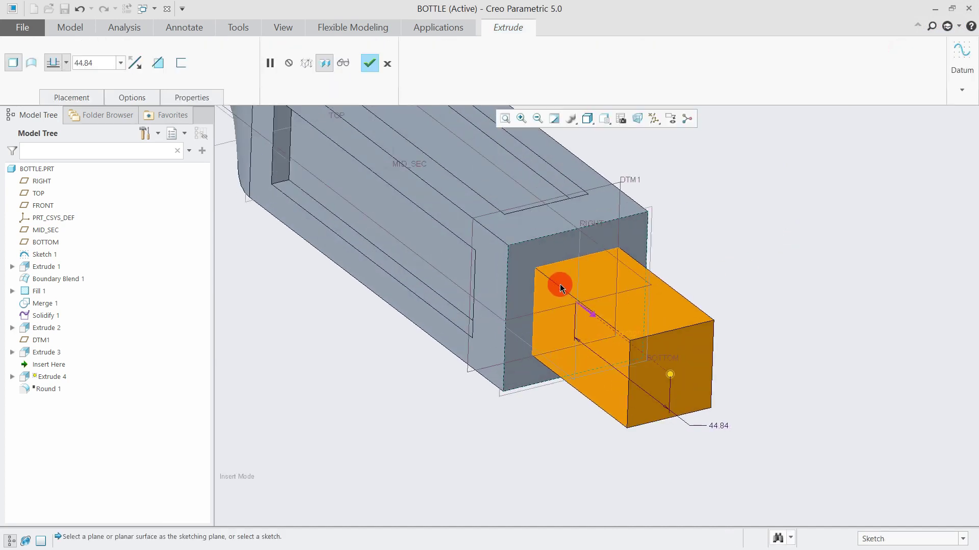
Step: Make the extrusion a 5.00-deep material-removing pocket and complete it
{"action": "left_click", "coordinate": [132, 63]}
{"action": "type", "text": "5"}
{"action": "key", "text": "Return"}
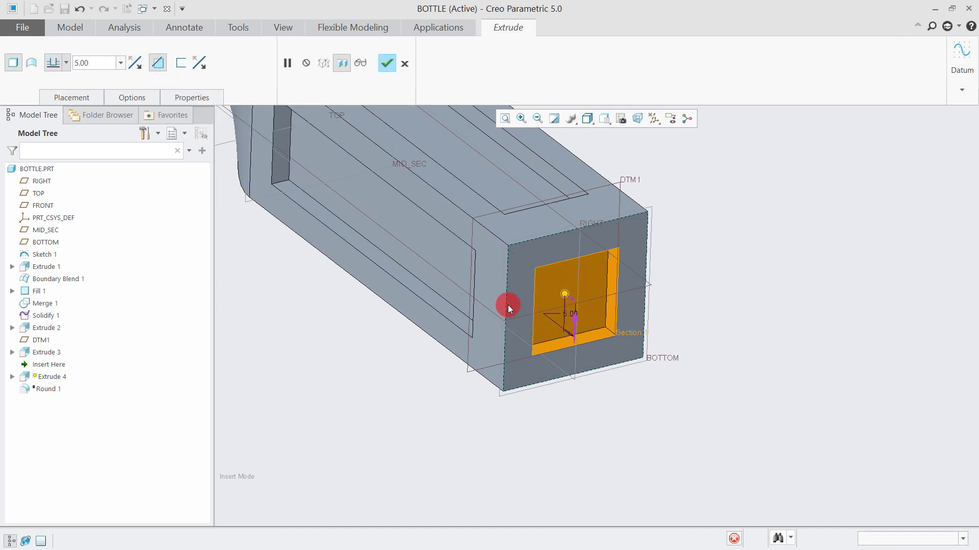
{"action": "middle_click", "coordinate": [508, 305]}
Step: Open the pocket extrusion's internal sketch for editing
{"action": "middle_click_drag", "start_coordinate": [641, 305], "coordinate": [602, 264]}
{"action": "scroll", "coordinate": [602, 264], "scroll_direction": "down", "scroll_amount": 3}
{"action": "left_click", "coordinate": [622, 288]}
{"action": "left_click", "coordinate": [662, 223]}
{"action": "right_click", "coordinate": [662, 188]}
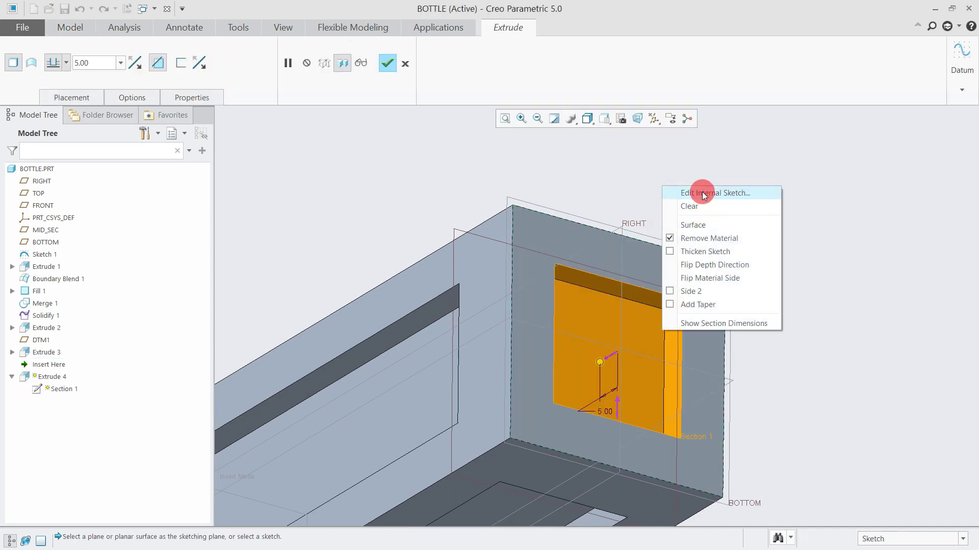
{"action": "left_click", "coordinate": [702, 192]}
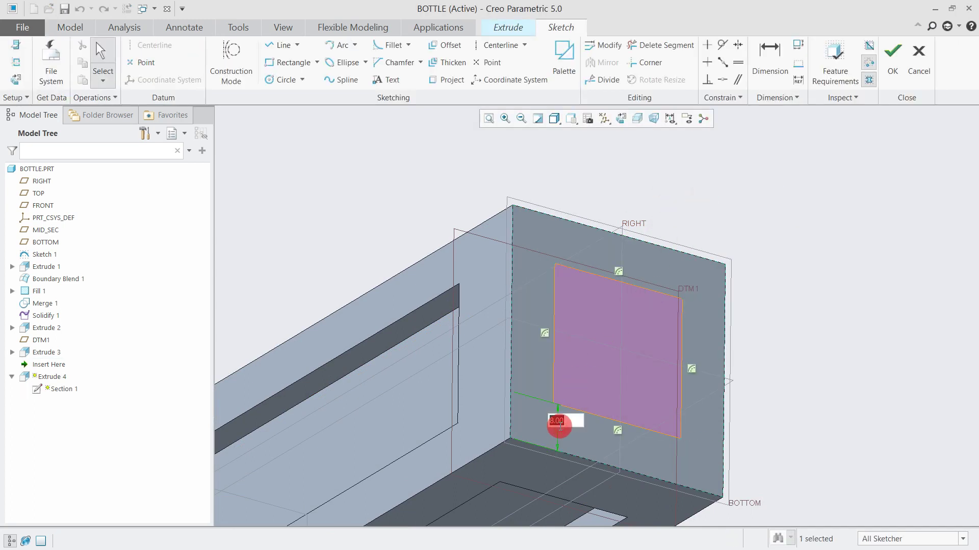
{"action": "type", "text": "5"}
Step: Set the pocket outline offset to 5.00 and regenerate the redefined pocket
{"action": "key", "text": "Return"}
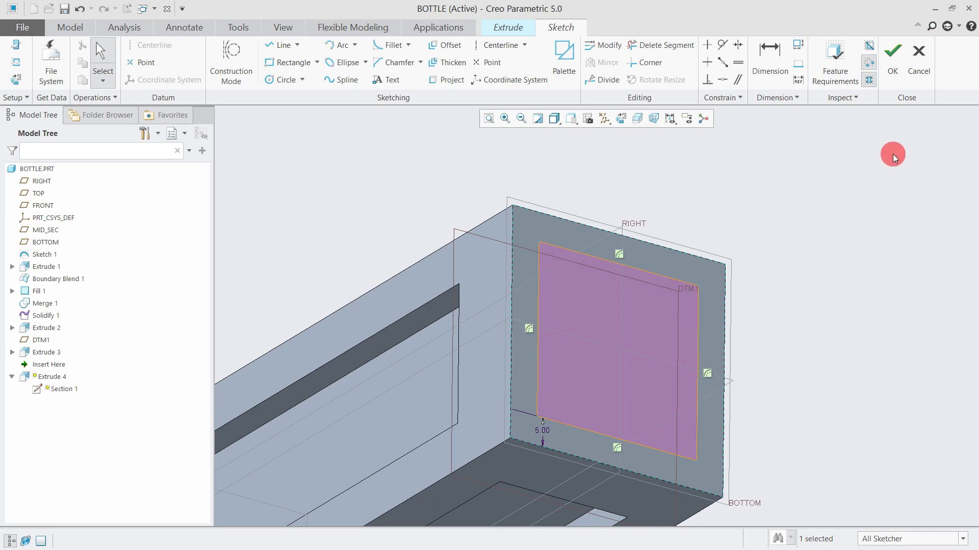
{"action": "left_click", "coordinate": [892, 51]}
{"action": "middle_click", "coordinate": [892, 64]}
{"action": "key", "text": "ctrl+d"}
{"action": "mouse_move", "coordinate": [579, 266]}
{"action": "middle_mouse_down"}
{"action": "mouse_move", "coordinate": [637, 294]}
{"action": "mouse_move", "coordinate": [520, 243]}
{"action": "middle_mouse_up"}
{"action": "left_click", "coordinate": [459, 59]}
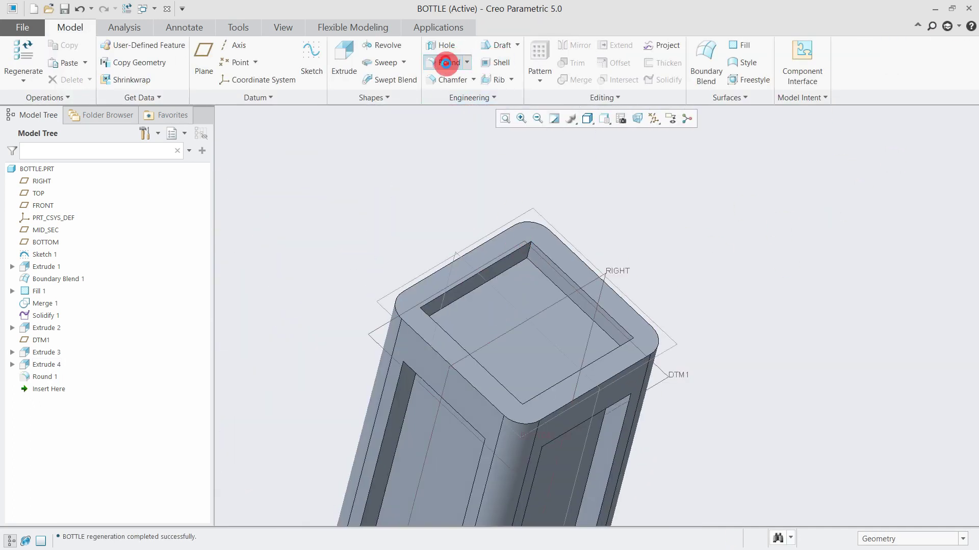
Step: Round the pocket's inner corner edges with a 5.00 radius
{"action": "left_click", "coordinate": [865, 536]}
{"action": "left_click", "coordinate": [867, 511]}
{"action": "scroll", "coordinate": [556, 275], "scroll_direction": "up", "scroll_amount": 3}
{"action": "scroll", "coordinate": [494, 227], "scroll_direction": "up", "scroll_amount": 3}
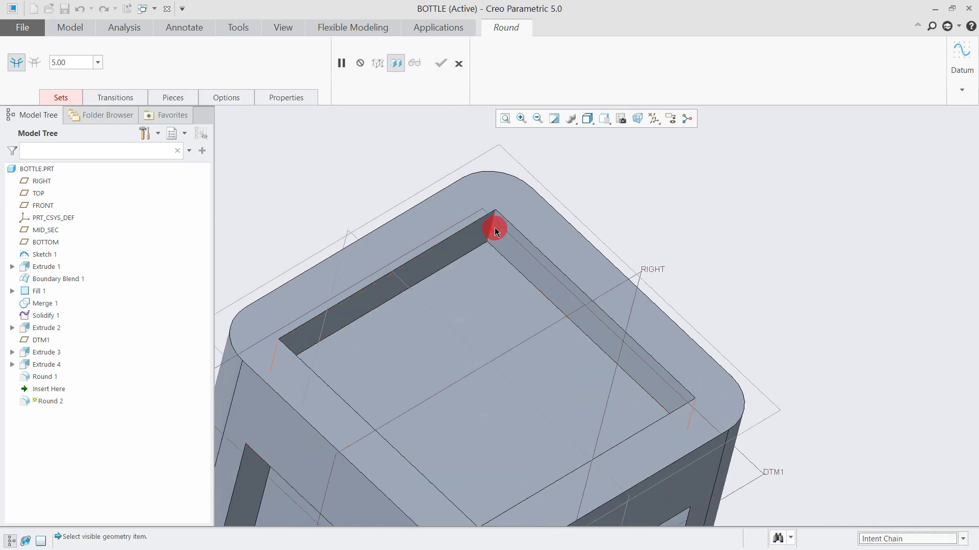
{"action": "left_click", "coordinate": [494, 227]}
{"action": "scroll", "coordinate": [518, 243], "scroll_direction": "down", "scroll_amount": 3}
{"action": "mouse_move", "coordinate": [518, 243]}
{"action": "middle_mouse_down"}
{"action": "mouse_move", "coordinate": [535, 334]}
{"action": "mouse_move", "coordinate": [519, 312]}
{"action": "mouse_move", "coordinate": [543, 362]}
{"action": "middle_mouse_up"}
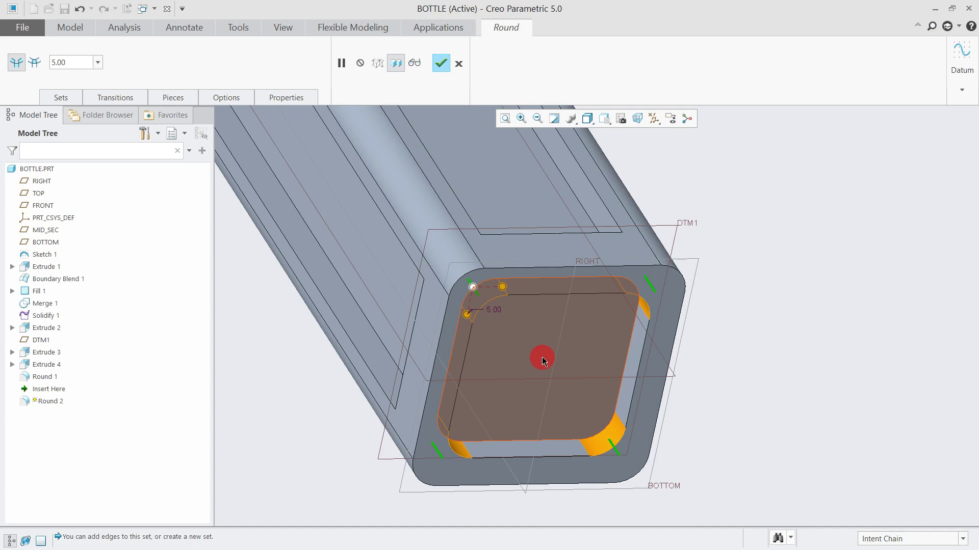
{"action": "middle_click", "coordinate": [673, 353]}
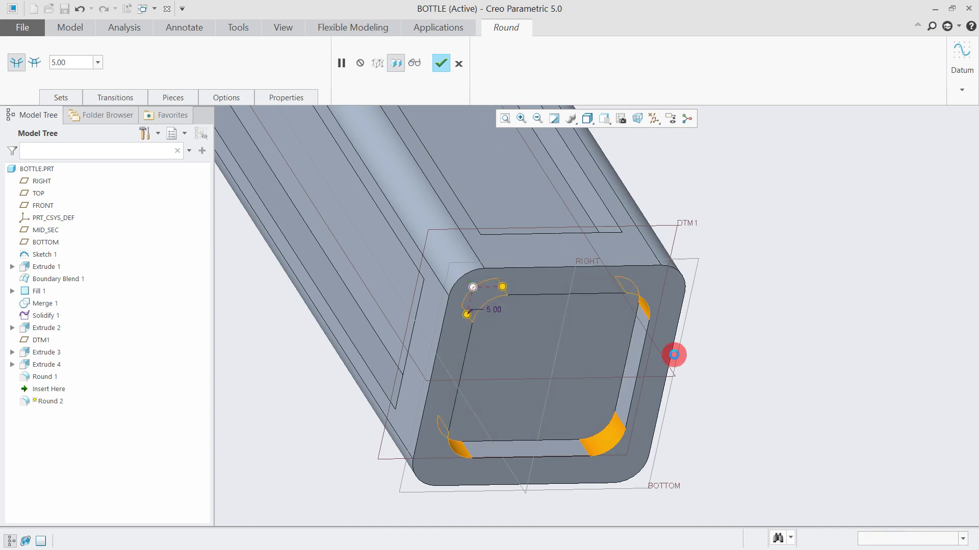
Step: Round the pocket rim and inner edges at 3.00, then insert before both rounds
{"action": "left_click", "coordinate": [446, 62]}
{"action": "left_click", "coordinate": [503, 272]}
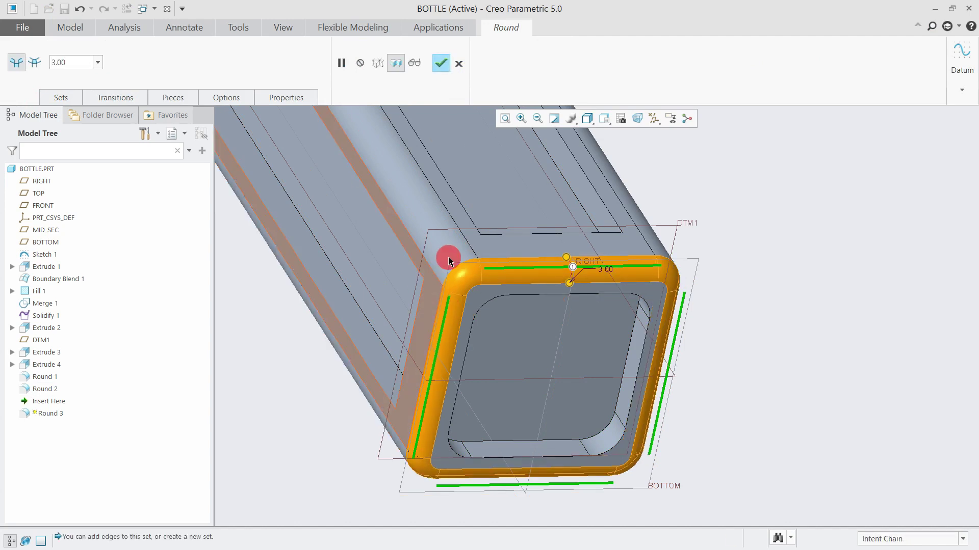
{"action": "left_click", "coordinate": [594, 295], "text": "ctrl"}
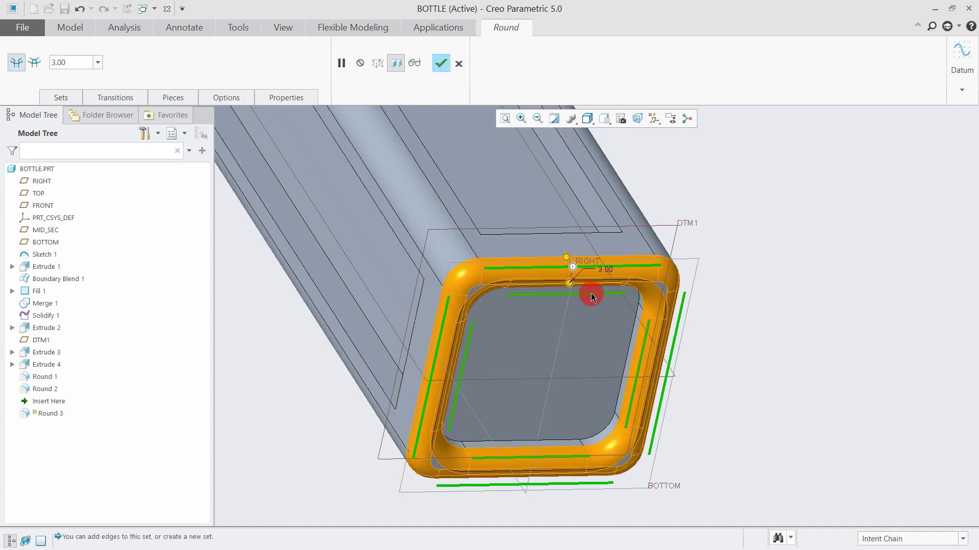
{"action": "double_click", "coordinate": [608, 269]}
{"action": "middle_click", "coordinate": [741, 358]}
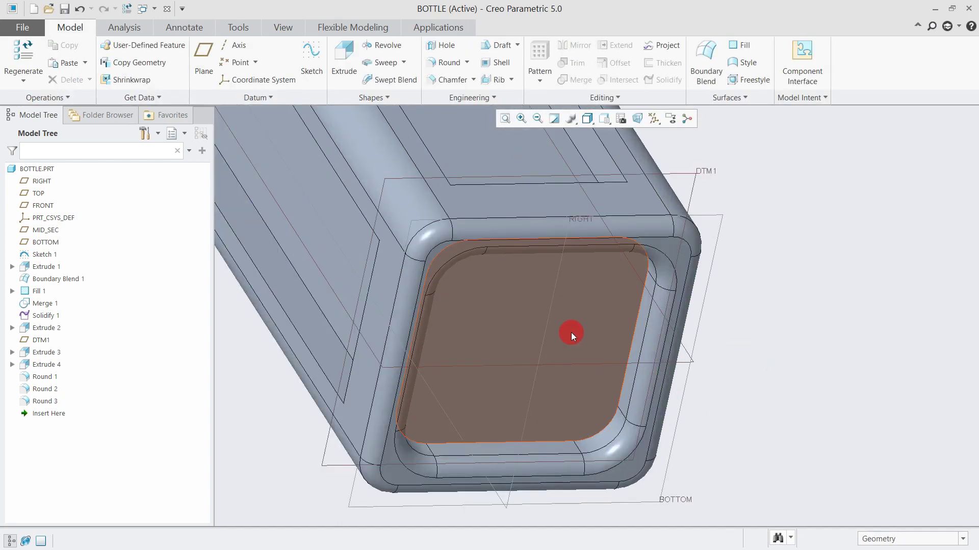
{"action": "middle_click_drag", "start_coordinate": [571, 332], "coordinate": [570, 265]}
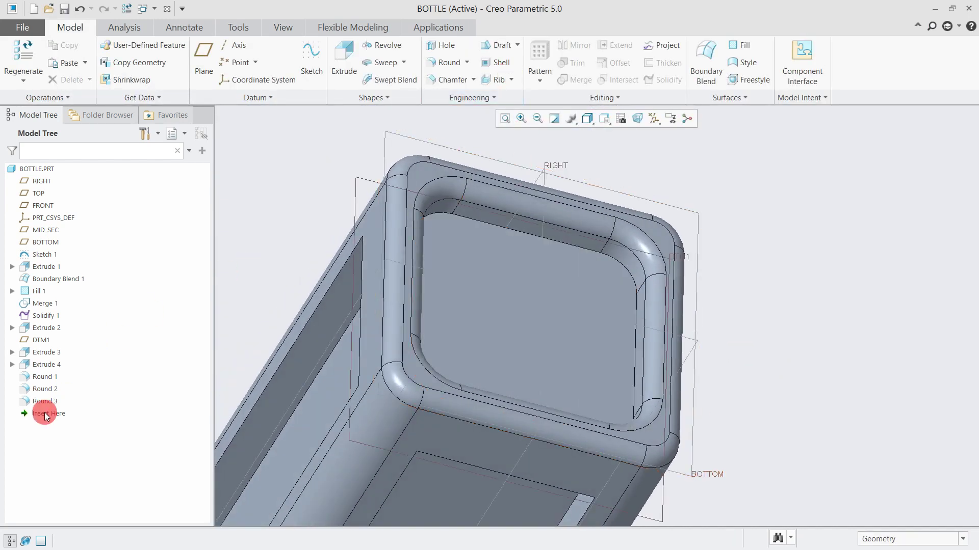
{"action": "left_click_drag", "start_coordinate": [56, 379], "coordinate": [56, 382]}
Step: Draft the pocket's side walls hinged on the end face, starting at 10.0 degrees
{"action": "left_click", "coordinate": [503, 45]}
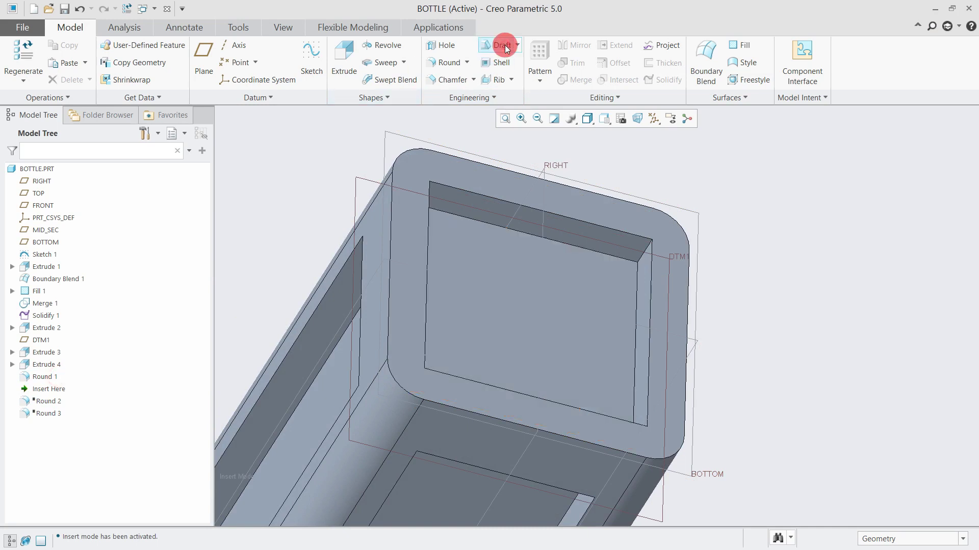
{"action": "left_click", "coordinate": [877, 538]}
{"action": "left_click", "coordinate": [876, 515]}
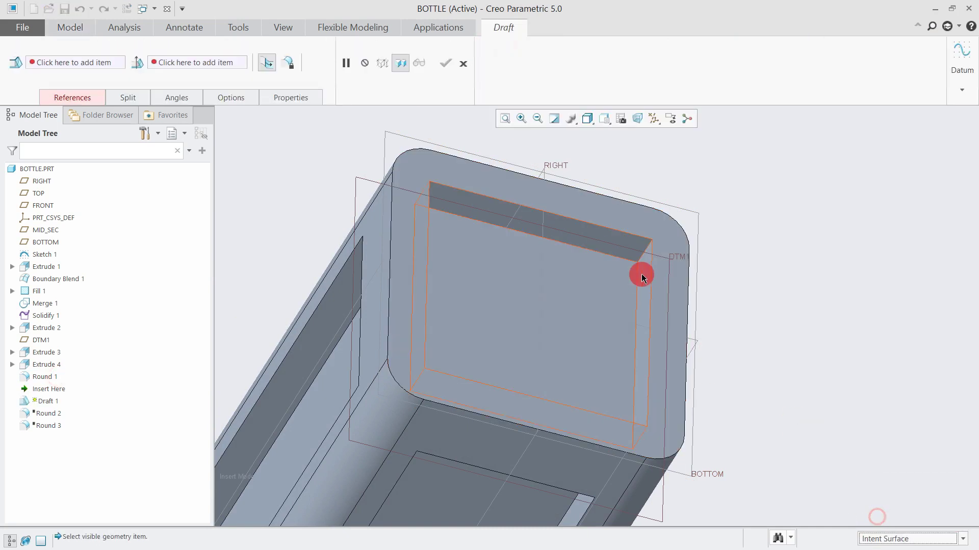
{"action": "left_click", "coordinate": [622, 245]}
{"action": "left_click", "coordinate": [72, 95]}
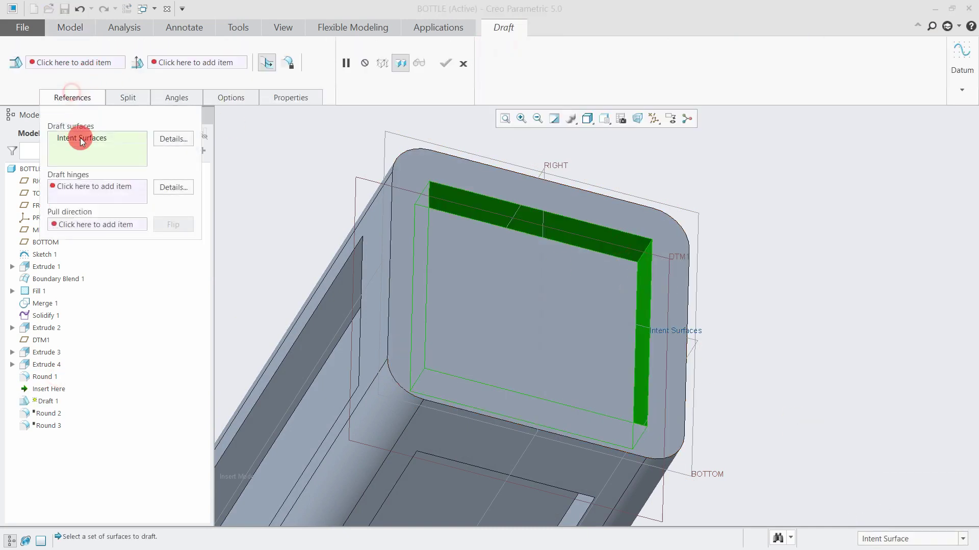
{"action": "left_click", "coordinate": [565, 206]}
{"action": "left_click", "coordinate": [330, 71]}
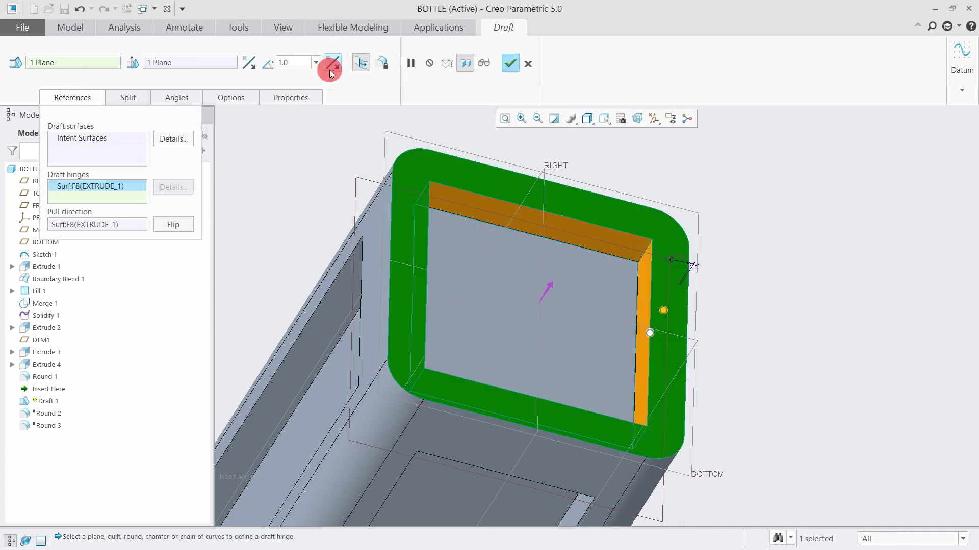
{"action": "type", "text": "10"}
{"action": "key", "text": "Return"}
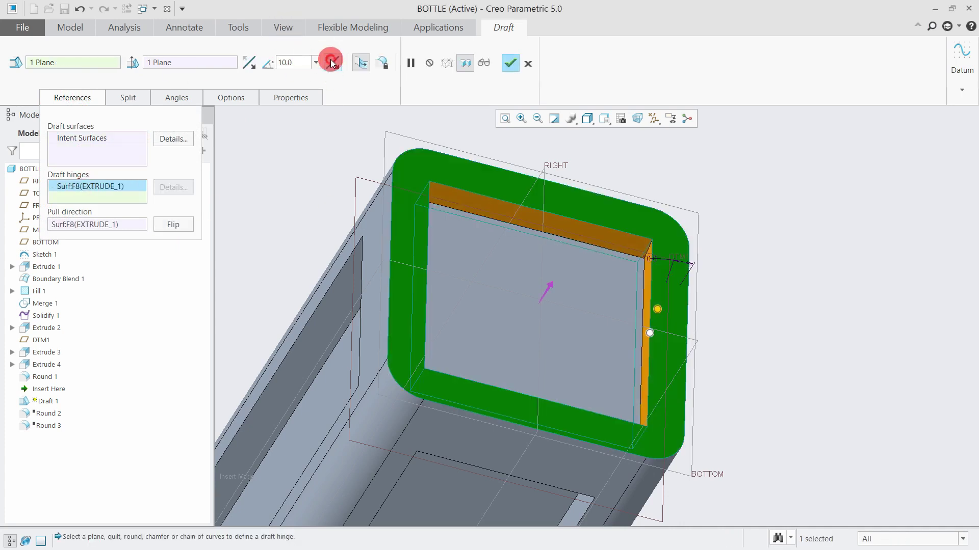
Step: Flip the draft direction and increase the angle to 60.0 degrees
{"action": "left_click", "coordinate": [331, 63]}
{"action": "type", "text": "20"}
{"action": "key", "text": "Return"}
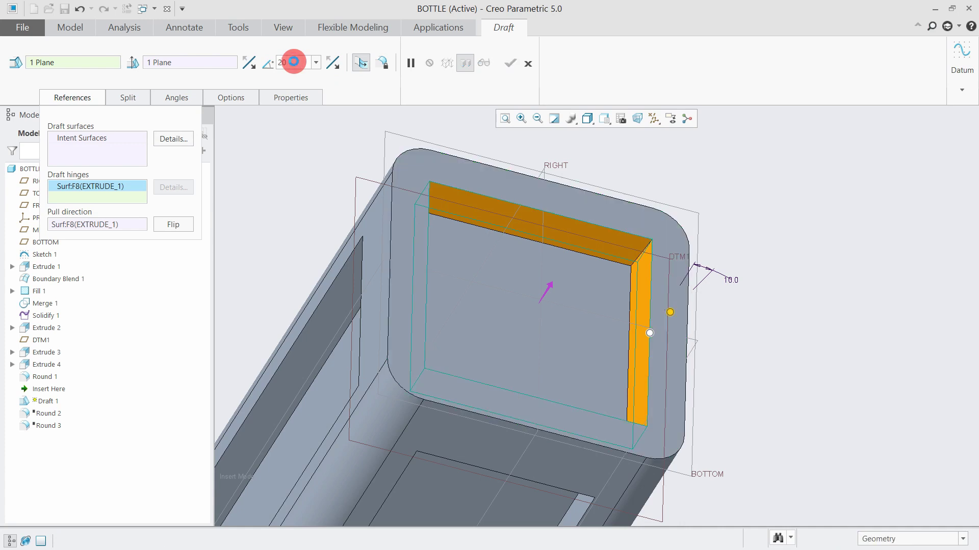
{"action": "type", "text": "30"}
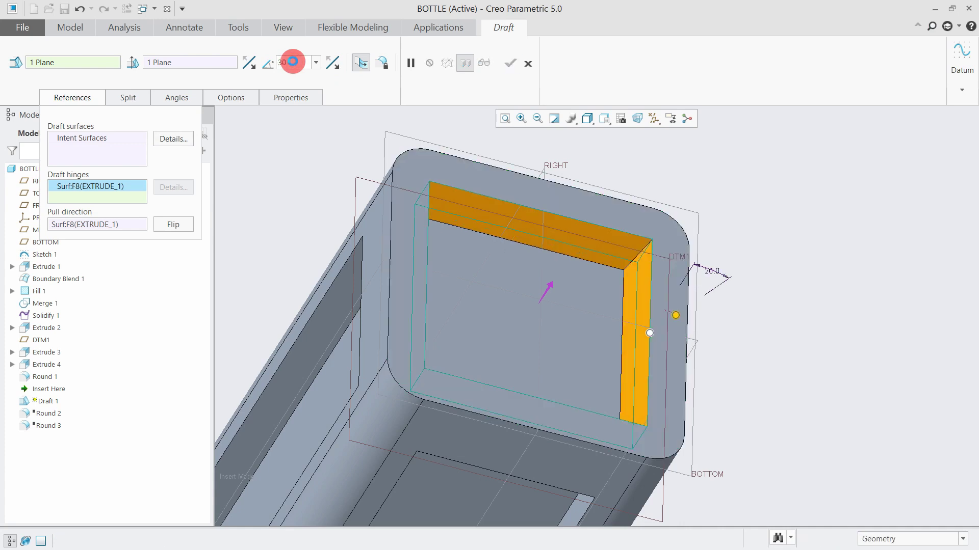
{"action": "key", "text": "Return"}
{"action": "type", "text": "45"}
{"action": "key", "text": "Return"}
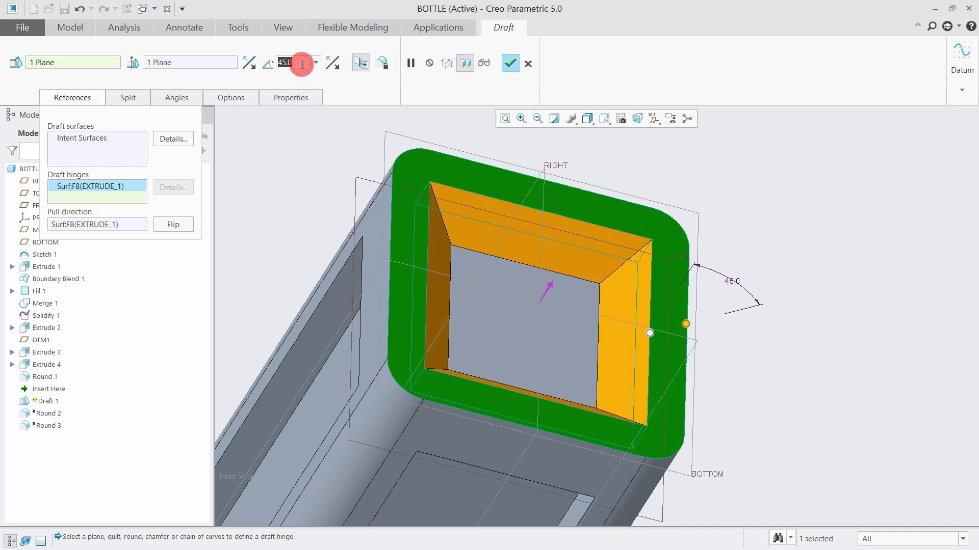
{"action": "type", "text": "60"}
{"action": "key", "text": "Return"}
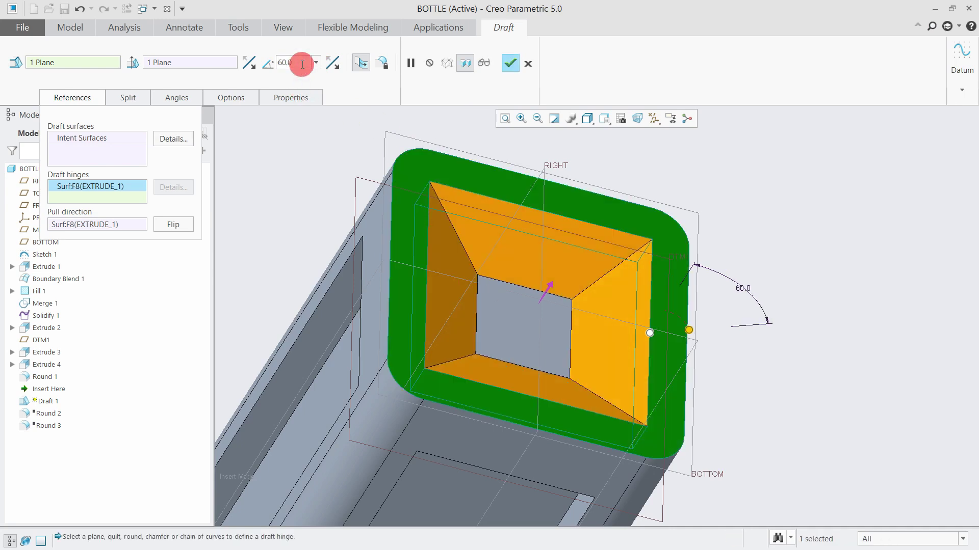
{"action": "middle_click", "coordinate": [502, 210]}
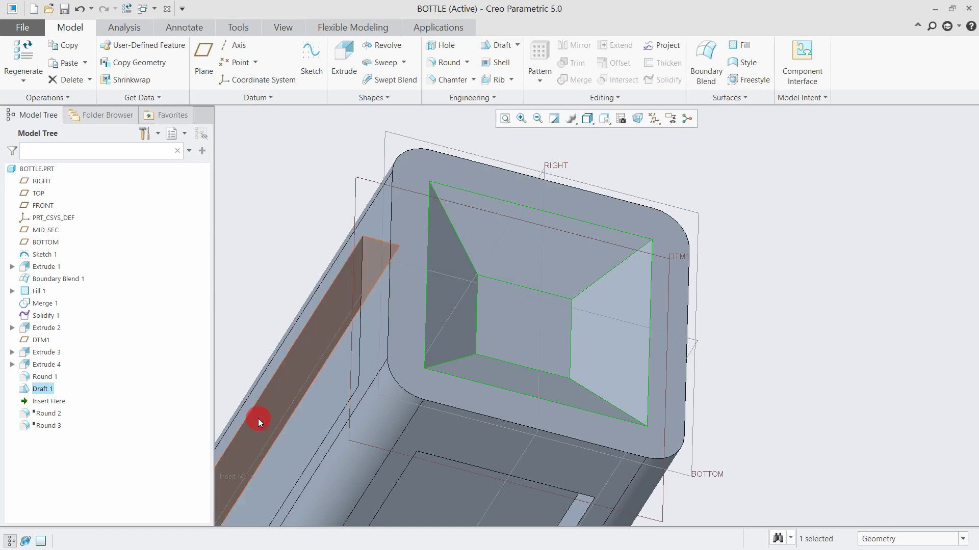
Step: Restore the rounds, enlarging the pocket corner round radius to 10.00
{"action": "left_click_drag", "start_coordinate": [42, 407], "coordinate": [44, 415]}
{"action": "left_click", "coordinate": [46, 406]}
{"action": "left_click", "coordinate": [67, 351]}
{"action": "type", "text": "10"}
{"action": "key", "text": "Return"}
{"action": "middle_click", "coordinate": [469, 271]}
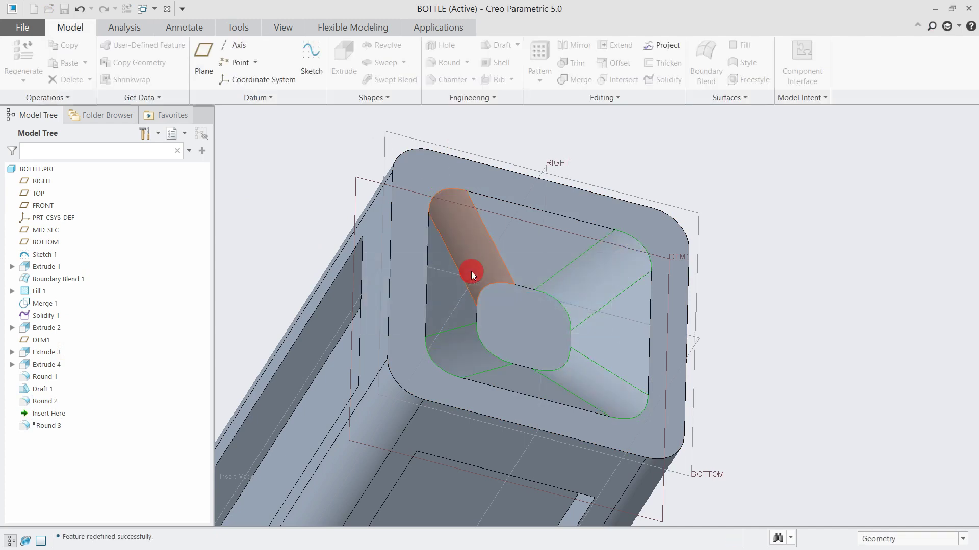
{"action": "left_click_drag", "start_coordinate": [44, 423], "coordinate": [43, 427]}
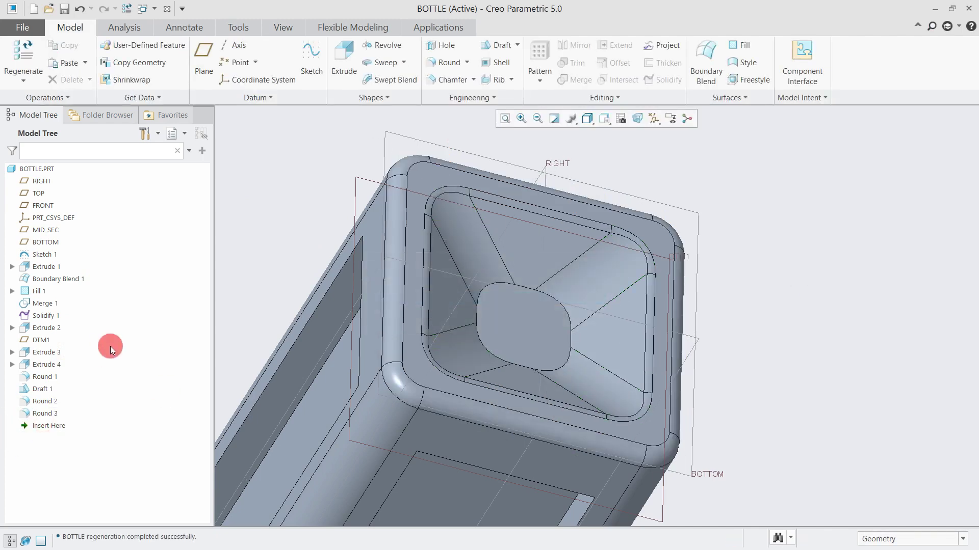
{"action": "mouse_move", "coordinate": [767, 308]}
{"action": "middle_mouse_down"}
{"action": "mouse_move", "coordinate": [727, 245]}
{"action": "mouse_move", "coordinate": [622, 290]}
{"action": "mouse_move", "coordinate": [627, 258]}
{"action": "mouse_move", "coordinate": [635, 282]}
{"action": "middle_mouse_up"}
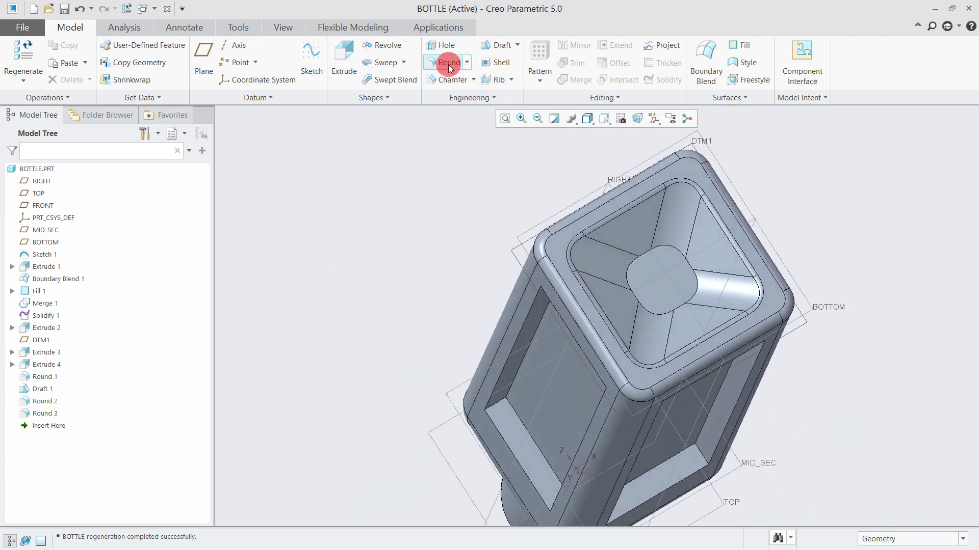
Step: Round the edges around the pocket's centre face as Round 4
{"action": "left_click", "coordinate": [448, 63]}
{"action": "left_click", "coordinate": [643, 255]}
{"action": "scroll", "coordinate": [652, 259], "scroll_direction": "down", "scroll_amount": 2}
{"action": "left_click", "coordinate": [698, 247]}
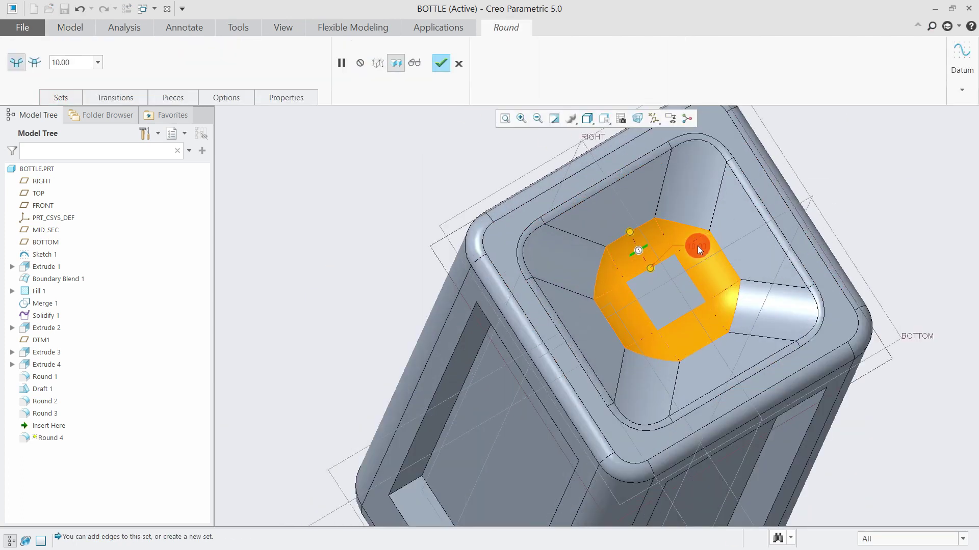
{"action": "middle_click", "coordinate": [853, 202]}
{"action": "mouse_move", "coordinate": [853, 202]}
{"action": "middle_mouse_down"}
{"action": "mouse_move", "coordinate": [518, 303]}
{"action": "mouse_move", "coordinate": [640, 300]}
{"action": "middle_mouse_up"}
{"action": "key", "text": "ctrl+d"}
Step: Start a new round with the selection filter set to All and pick the first two slot edges
{"action": "left_click", "coordinate": [448, 62]}
{"action": "scroll", "coordinate": [590, 267], "scroll_direction": "down", "scroll_amount": 3}
{"action": "scroll", "coordinate": [572, 244], "scroll_direction": "down", "scroll_amount": 2}
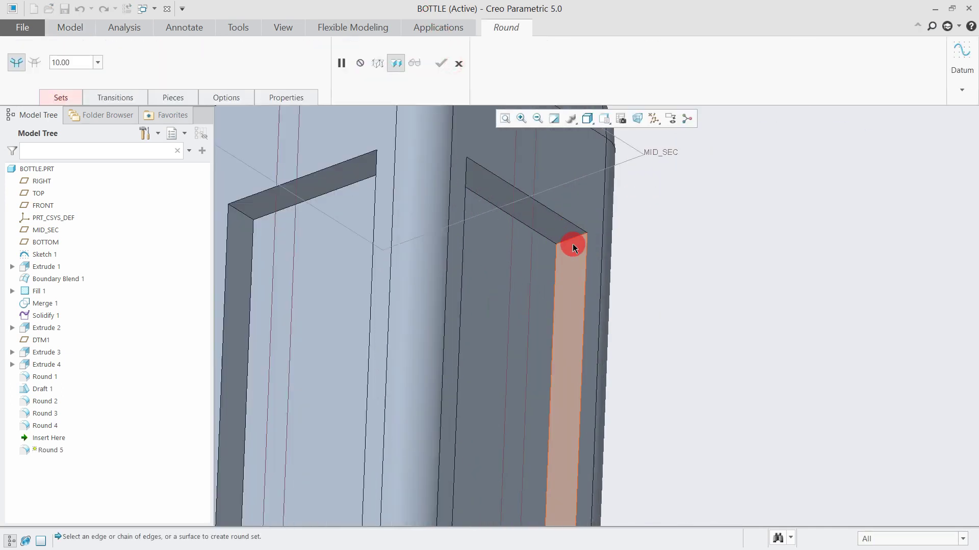
{"action": "left_click", "coordinate": [871, 539]}
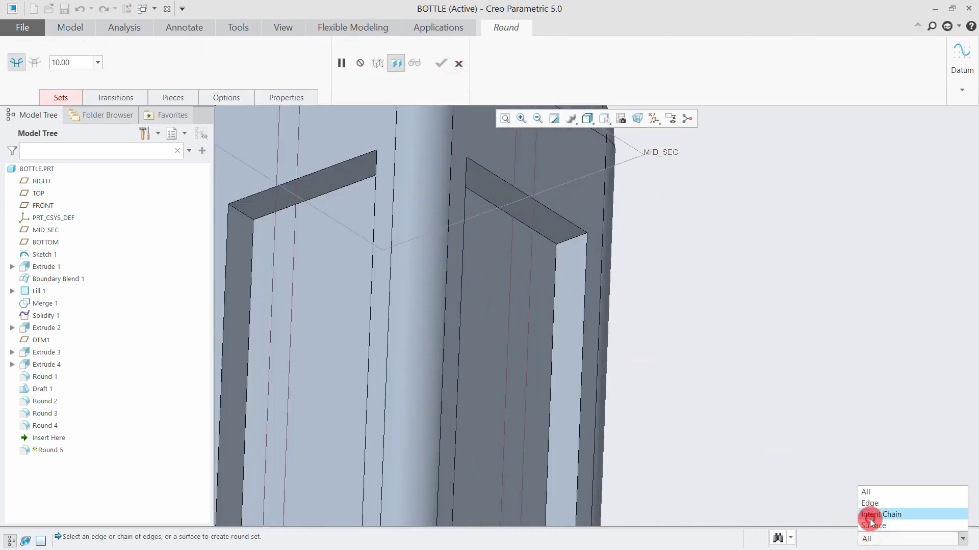
{"action": "left_click", "coordinate": [869, 515]}
{"action": "left_click", "coordinate": [870, 539]}
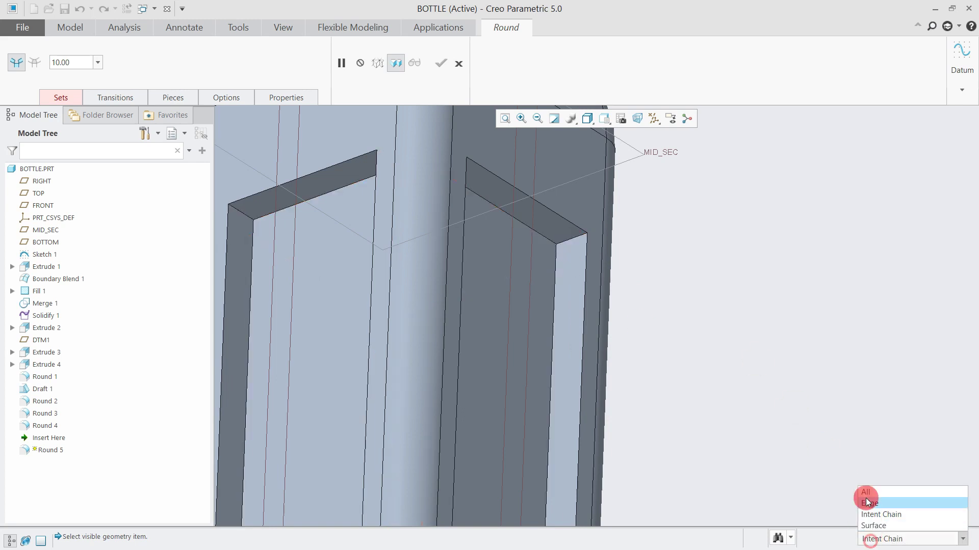
{"action": "left_click", "coordinate": [869, 494]}
{"action": "left_click", "coordinate": [576, 240]}
{"action": "scroll", "coordinate": [601, 255], "scroll_direction": "up", "scroll_amount": 3}
{"action": "key", "text": "ctrl+d"}
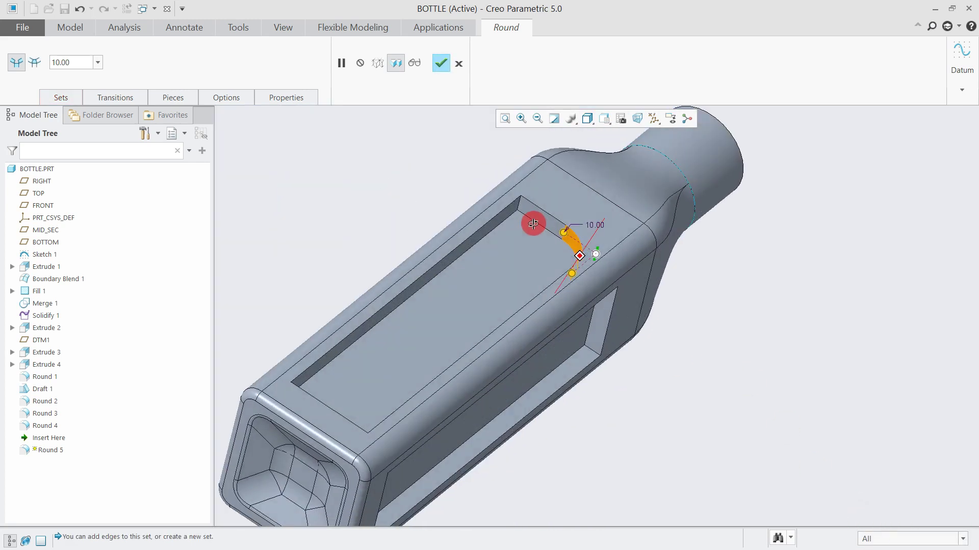
{"action": "left_click", "coordinate": [520, 209]}
Step: Add both end edges of the upper slot and a lower slot edge to the round
{"action": "middle_click_drag", "start_coordinate": [484, 262], "coordinate": [378, 365]}
{"action": "scroll", "coordinate": [362, 306], "scroll_direction": "down", "scroll_amount": 5}
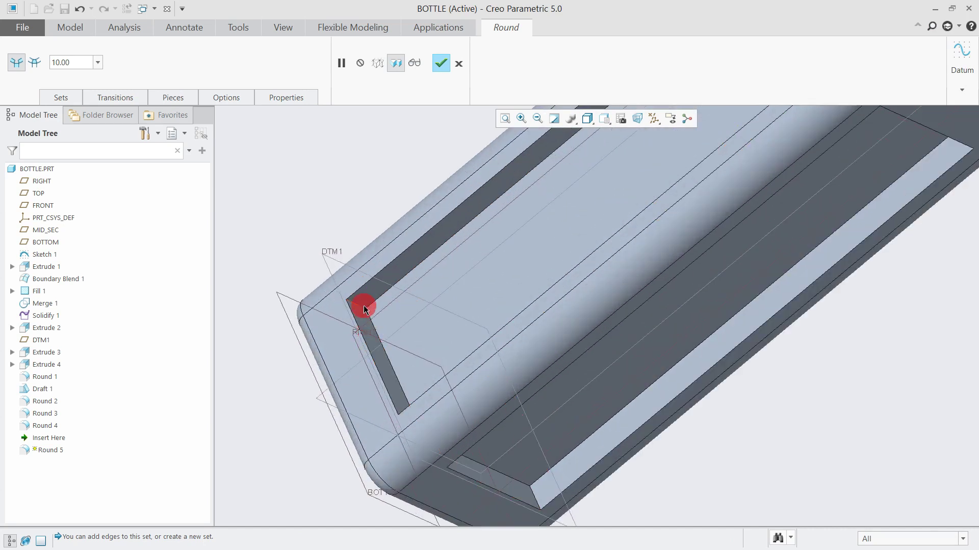
{"action": "scroll", "coordinate": [406, 336], "scroll_direction": "down", "scroll_amount": 2}
{"action": "middle_click_drag", "start_coordinate": [405, 335], "coordinate": [415, 423]}
{"action": "left_click", "coordinate": [448, 164]}
{"action": "middle_click_drag", "start_coordinate": [850, 158], "coordinate": [818, 137]}
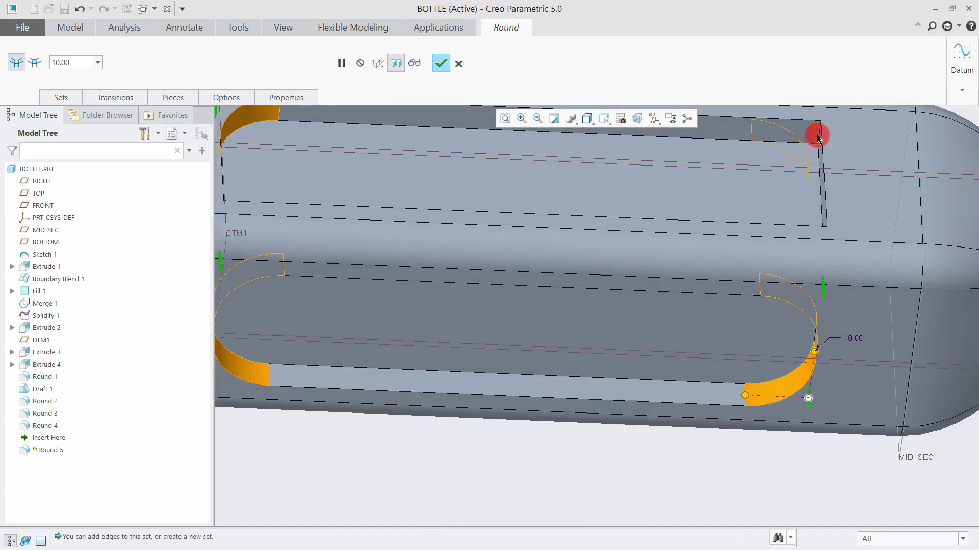
{"action": "scroll", "coordinate": [816, 135], "scroll_direction": "down", "scroll_amount": 3}
{"action": "left_click", "coordinate": [801, 188]}
{"action": "middle_click_drag", "start_coordinate": [801, 188], "coordinate": [802, 260]}
{"action": "scroll", "coordinate": [802, 260], "scroll_direction": "up", "scroll_amount": 3}
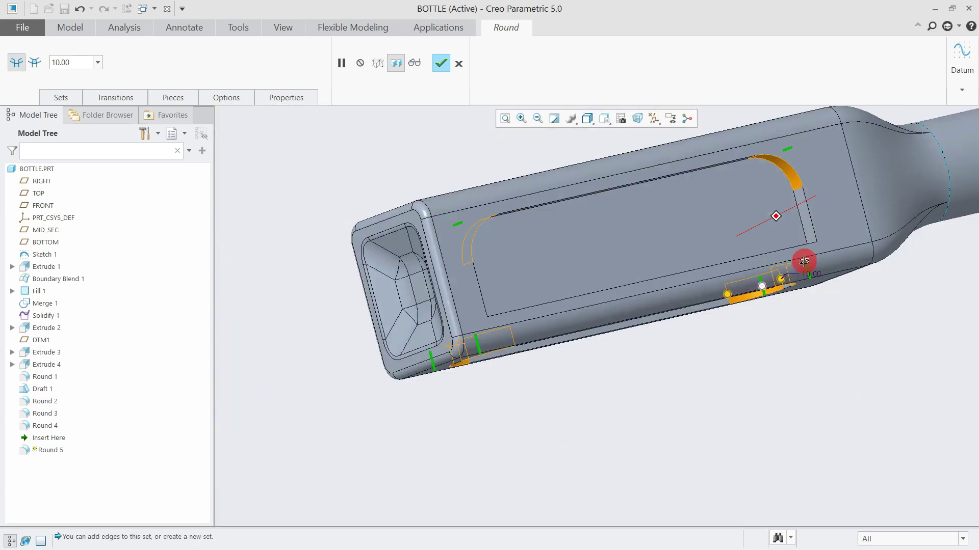
{"action": "scroll", "coordinate": [797, 236], "scroll_direction": "down", "scroll_amount": 4}
{"action": "scroll", "coordinate": [794, 237], "scroll_direction": "up", "scroll_amount": 5}
{"action": "scroll", "coordinate": [568, 258], "scroll_direction": "up", "scroll_amount": 2}
{"action": "mouse_move", "coordinate": [569, 258]}
{"action": "middle_mouse_down"}
{"action": "mouse_move", "coordinate": [630, 319]}
{"action": "mouse_move", "coordinate": [725, 232]}
{"action": "middle_mouse_up"}
{"action": "scroll", "coordinate": [630, 319], "scroll_direction": "down", "scroll_amount": 2}
{"action": "scroll", "coordinate": [657, 294], "scroll_direction": "up", "scroll_amount": 2}
{"action": "scroll", "coordinate": [743, 190], "scroll_direction": "down", "scroll_amount": 2}
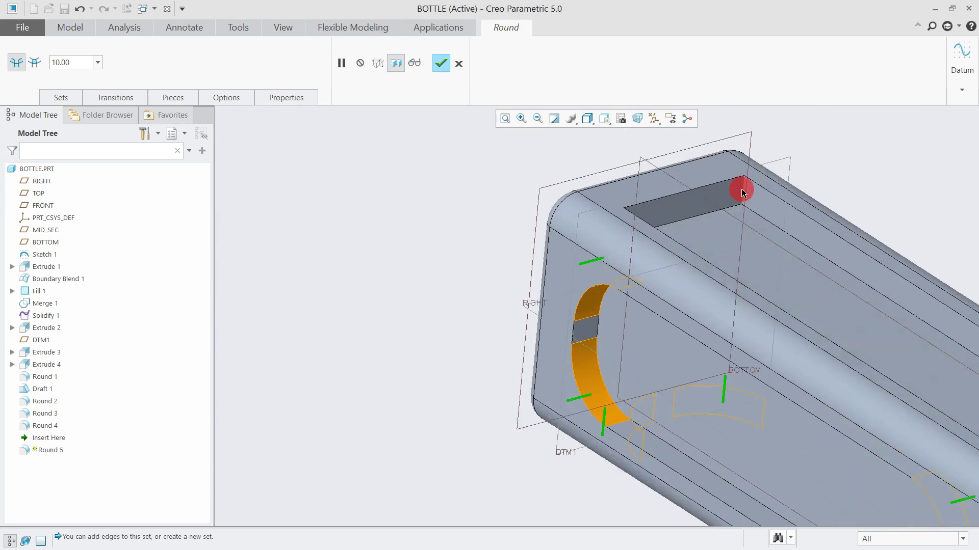
{"action": "middle_click_drag", "start_coordinate": [659, 258], "coordinate": [705, 188]}
{"action": "scroll", "coordinate": [636, 181], "scroll_direction": "up", "scroll_amount": 3}
{"action": "mouse_move", "coordinate": [655, 286]}
{"action": "middle_mouse_down"}
{"action": "mouse_move", "coordinate": [638, 365]}
{"action": "mouse_move", "coordinate": [629, 330]}
{"action": "mouse_move", "coordinate": [713, 376]}
{"action": "middle_mouse_up"}
{"action": "scroll", "coordinate": [650, 345], "scroll_direction": "down", "scroll_amount": 3}
{"action": "left_click", "coordinate": [647, 339]}
Step: Add the remaining slot-end edges and finish Round 5 with radius 5
{"action": "scroll", "coordinate": [711, 376], "scroll_direction": "up", "scroll_amount": 3}
{"action": "mouse_move", "coordinate": [662, 334]}
{"action": "middle_mouse_down"}
{"action": "mouse_move", "coordinate": [682, 173]}
{"action": "mouse_move", "coordinate": [632, 319]}
{"action": "mouse_move", "coordinate": [590, 367]}
{"action": "middle_mouse_up"}
{"action": "scroll", "coordinate": [632, 319], "scroll_direction": "down", "scroll_amount": 3}
{"action": "left_click", "coordinate": [627, 311]}
{"action": "scroll", "coordinate": [628, 321], "scroll_direction": "up", "scroll_amount": 3}
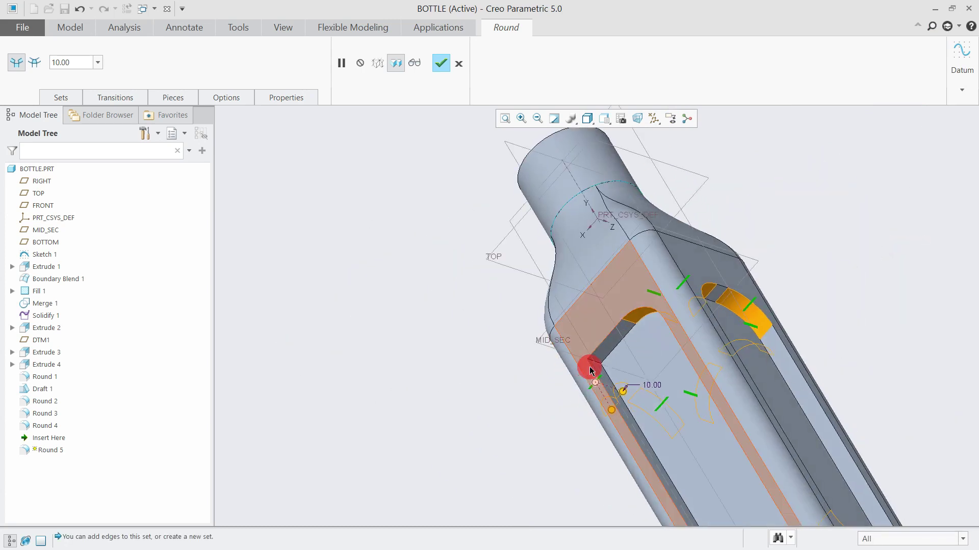
{"action": "scroll", "coordinate": [555, 298], "scroll_direction": "up", "scroll_amount": 3}
{"action": "scroll", "coordinate": [629, 380], "scroll_direction": "down", "scroll_amount": 5}
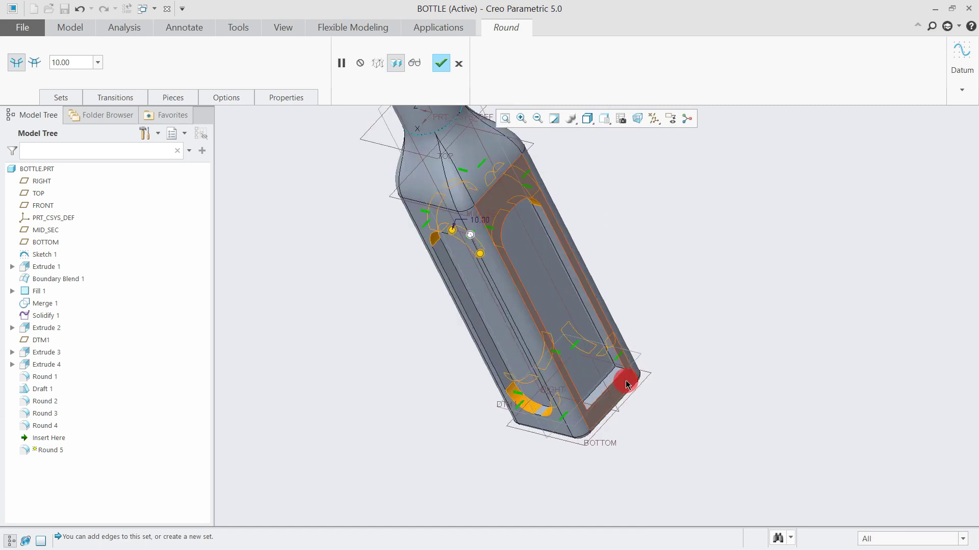
{"action": "scroll", "coordinate": [634, 365], "scroll_direction": "down", "scroll_amount": 3}
{"action": "left_click", "coordinate": [634, 341]}
{"action": "scroll", "coordinate": [634, 341], "scroll_direction": "up", "scroll_amount": 3}
{"action": "mouse_move", "coordinate": [634, 341]}
{"action": "middle_mouse_down"}
{"action": "mouse_move", "coordinate": [595, 387]}
{"action": "mouse_move", "coordinate": [618, 273]}
{"action": "mouse_move", "coordinate": [614, 319]}
{"action": "middle_mouse_up"}
{"action": "scroll", "coordinate": [593, 358], "scroll_direction": "down", "scroll_amount": 3}
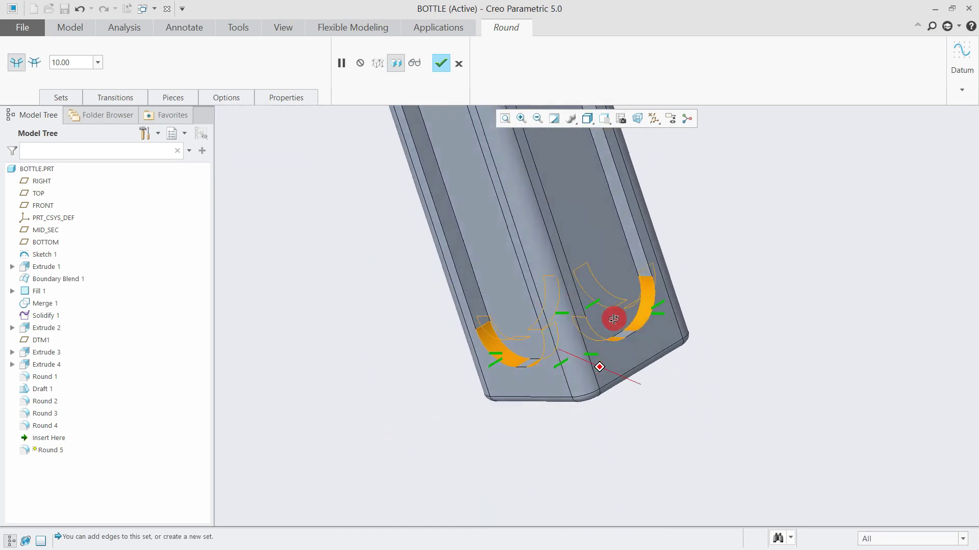
{"action": "type", "text": "5"}
{"action": "key", "text": "Return"}
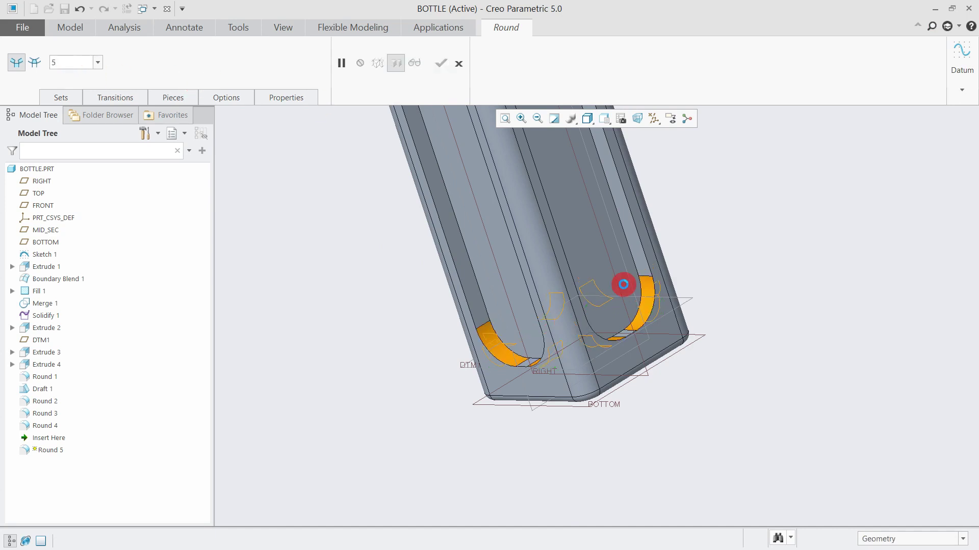
{"action": "middle_click", "coordinate": [743, 233]}
{"action": "scroll", "coordinate": [481, 386], "scroll_direction": "up", "scroll_amount": 3}
{"action": "mouse_move", "coordinate": [481, 387]}
{"action": "middle_mouse_down"}
{"action": "mouse_move", "coordinate": [524, 371]}
{"action": "mouse_move", "coordinate": [518, 350]}
{"action": "mouse_move", "coordinate": [456, 284]}
{"action": "mouse_move", "coordinate": [494, 252]}
{"action": "middle_mouse_up"}
{"action": "scroll", "coordinate": [455, 284], "scroll_direction": "down", "scroll_amount": 2}
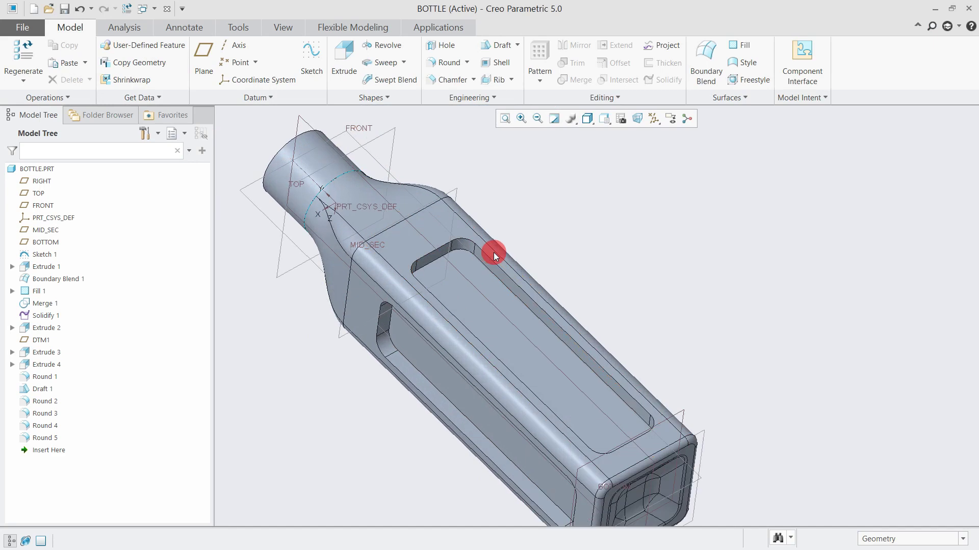
Step: Start an edge chamfer and select the rim edges of both side slots
{"action": "scroll", "coordinate": [484, 275], "scroll_direction": "down", "scroll_amount": 4}
{"action": "left_click", "coordinate": [505, 118]}
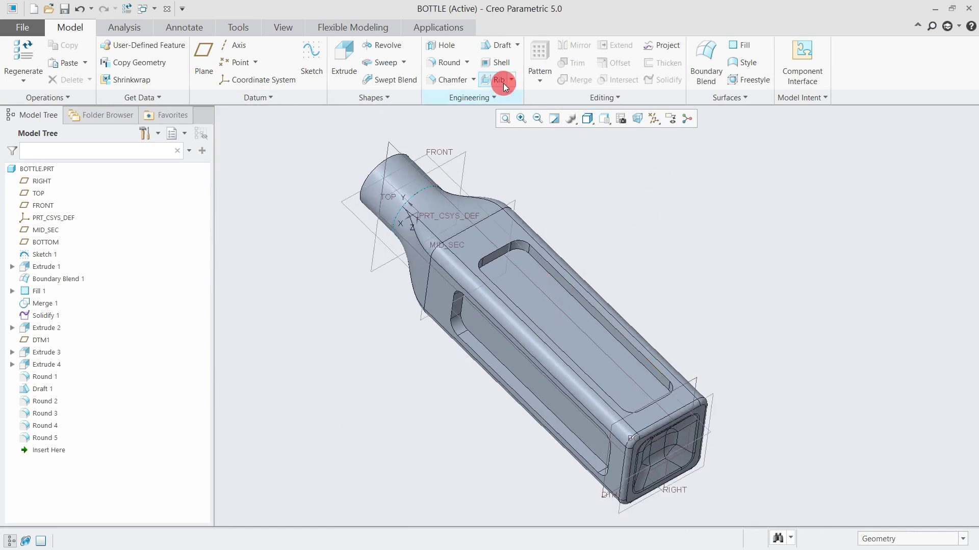
{"action": "left_click", "coordinate": [455, 81]}
{"action": "scroll", "coordinate": [556, 275], "scroll_direction": "down", "scroll_amount": 3}
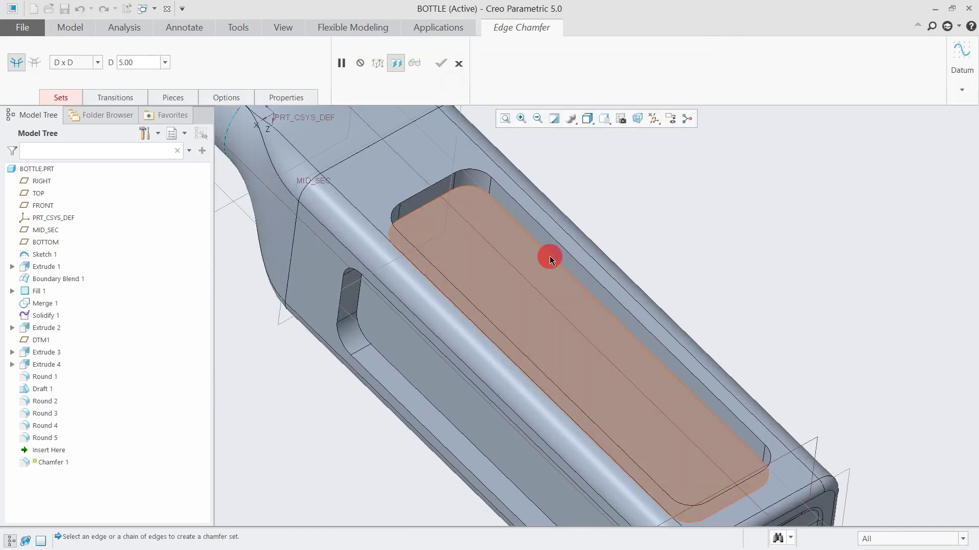
{"action": "left_click", "coordinate": [549, 251]}
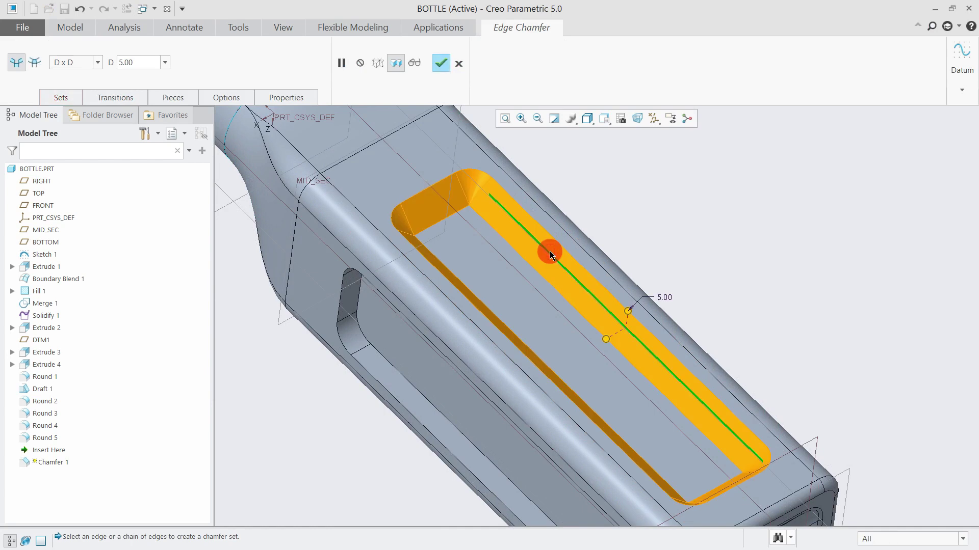
{"action": "scroll", "coordinate": [510, 326], "scroll_direction": "up", "scroll_amount": 5}
{"action": "middle_click_drag", "start_coordinate": [509, 328], "coordinate": [555, 258]}
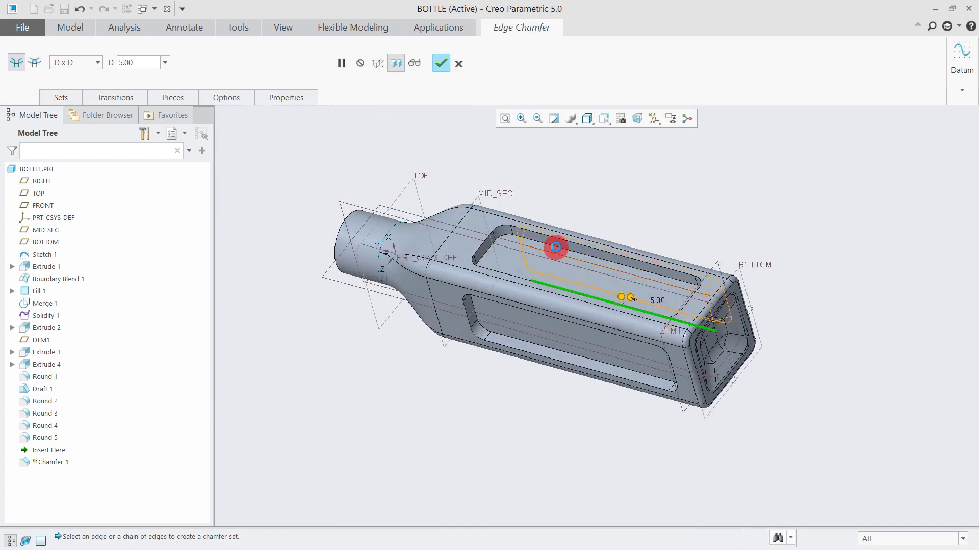
{"action": "left_click", "coordinate": [519, 335], "text": "ctrl"}
{"action": "middle_click_drag", "start_coordinate": [518, 335], "coordinate": [588, 228]}
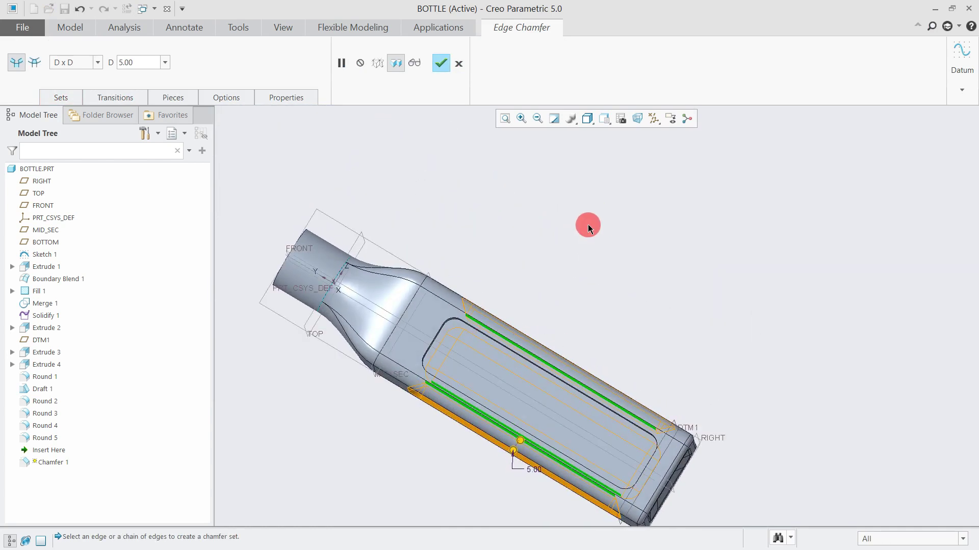
{"action": "scroll", "coordinate": [477, 324], "scroll_direction": "down", "scroll_amount": 2}
{"action": "scroll", "coordinate": [484, 256], "scroll_direction": "down", "scroll_amount": 3}
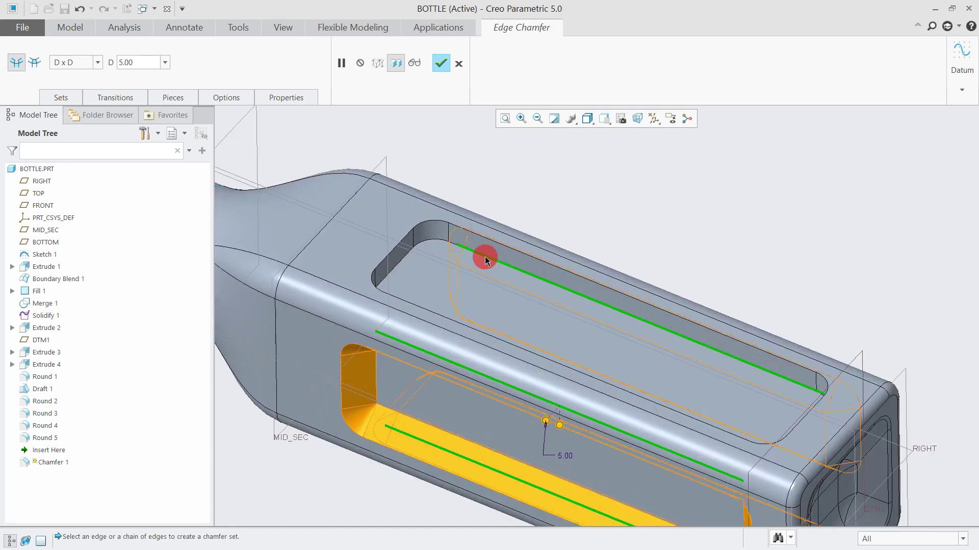
{"action": "left_click", "coordinate": [392, 275], "text": "ctrl"}
Step: Set the chamfer to D x D 5.00 and finish Chamfer 1
{"action": "scroll", "coordinate": [461, 299], "scroll_direction": "up", "scroll_amount": 3}
{"action": "middle_click_drag", "start_coordinate": [476, 315], "coordinate": [401, 300]}
{"action": "left_click", "coordinate": [133, 65]}
{"action": "key", "text": "Return"}
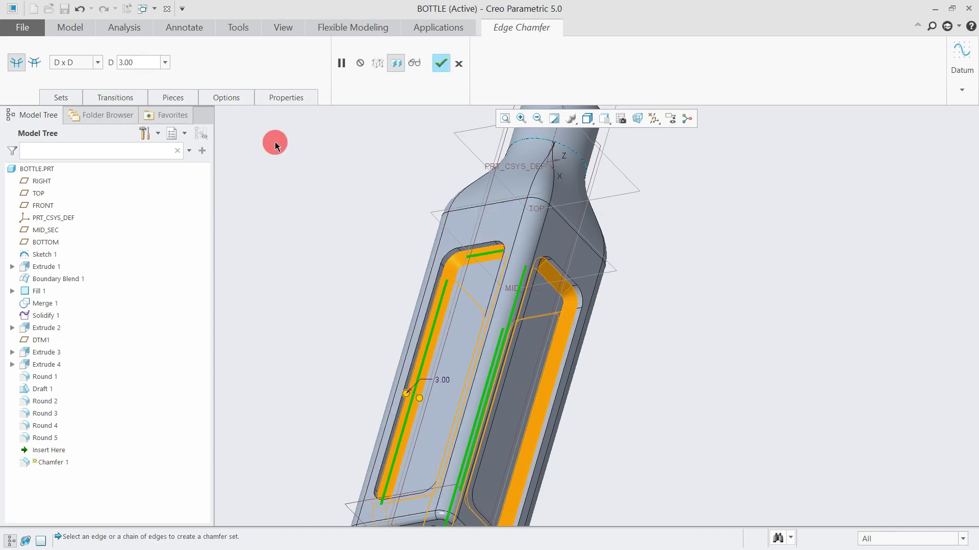
{"action": "middle_click_drag", "start_coordinate": [420, 242], "coordinate": [498, 234]}
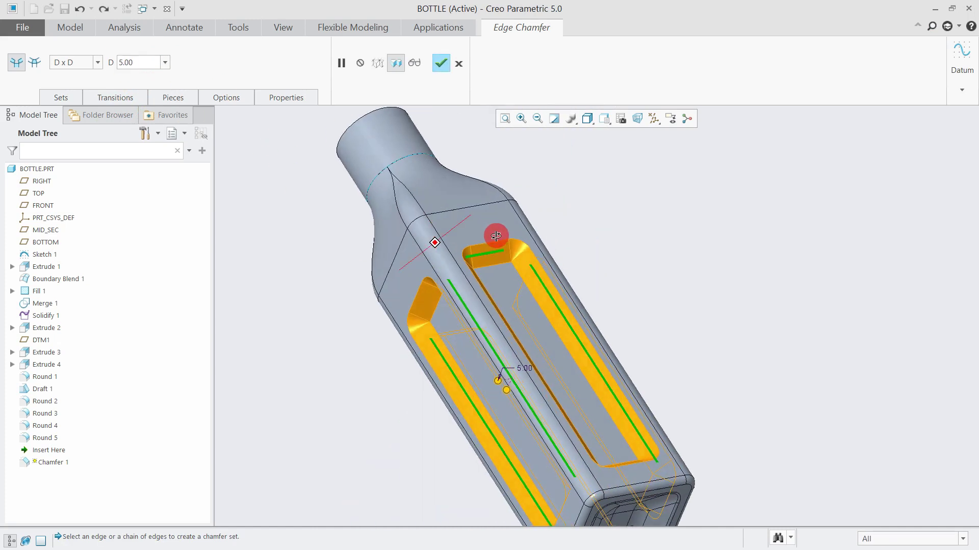
{"action": "scroll", "coordinate": [483, 234], "scroll_direction": "down", "scroll_amount": 2}
{"action": "middle_click", "coordinate": [530, 256]}
{"action": "scroll", "coordinate": [523, 231], "scroll_direction": "down", "scroll_amount": 3}
Step: Redefine Round 5 to include one more slot edge
{"action": "left_click", "coordinate": [47, 438]}
{"action": "left_click", "coordinate": [69, 382]}
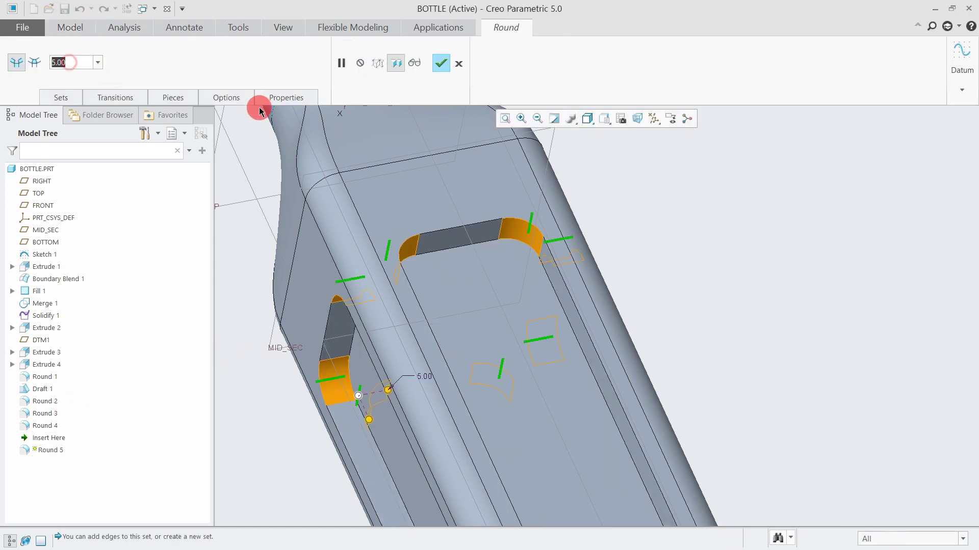
{"action": "left_click", "coordinate": [525, 258]}
{"action": "middle_click", "coordinate": [749, 218]}
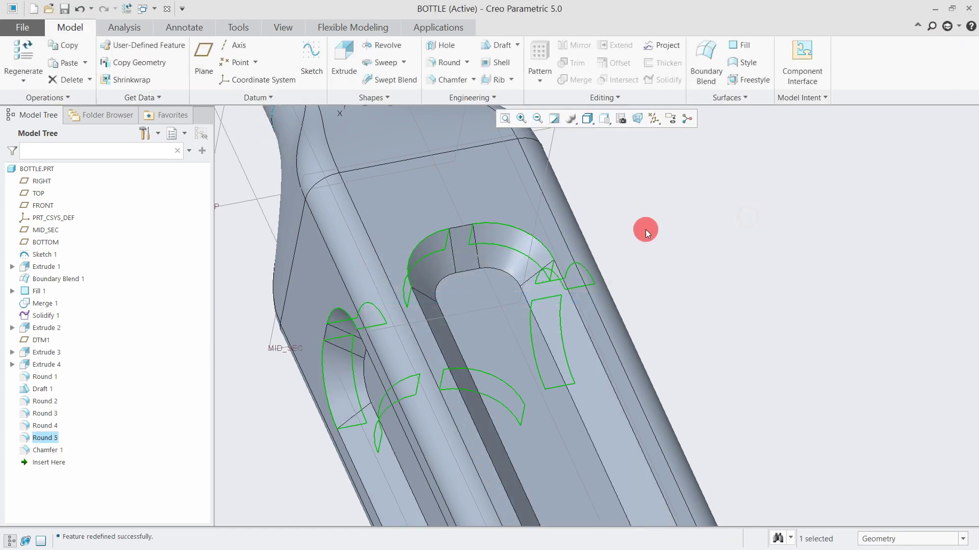
{"action": "scroll", "coordinate": [483, 221], "scroll_direction": "up", "scroll_amount": 4}
{"action": "mouse_move", "coordinate": [468, 299]}
{"action": "middle_mouse_down"}
{"action": "mouse_move", "coordinate": [530, 255]}
{"action": "mouse_move", "coordinate": [497, 124]}
{"action": "middle_mouse_up"}
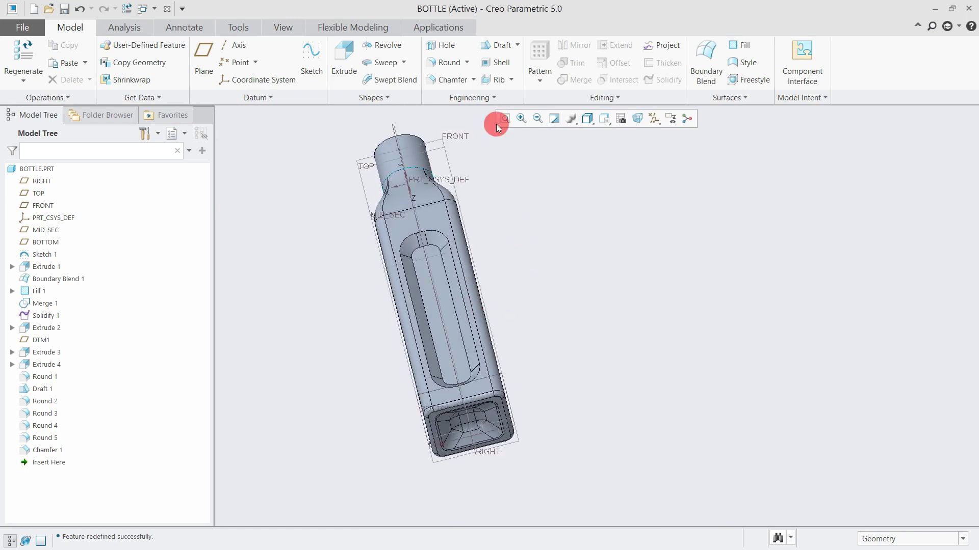
Step: Round the slot's outer edge loop with radius 3 as Round 6
{"action": "left_click", "coordinate": [441, 61]}
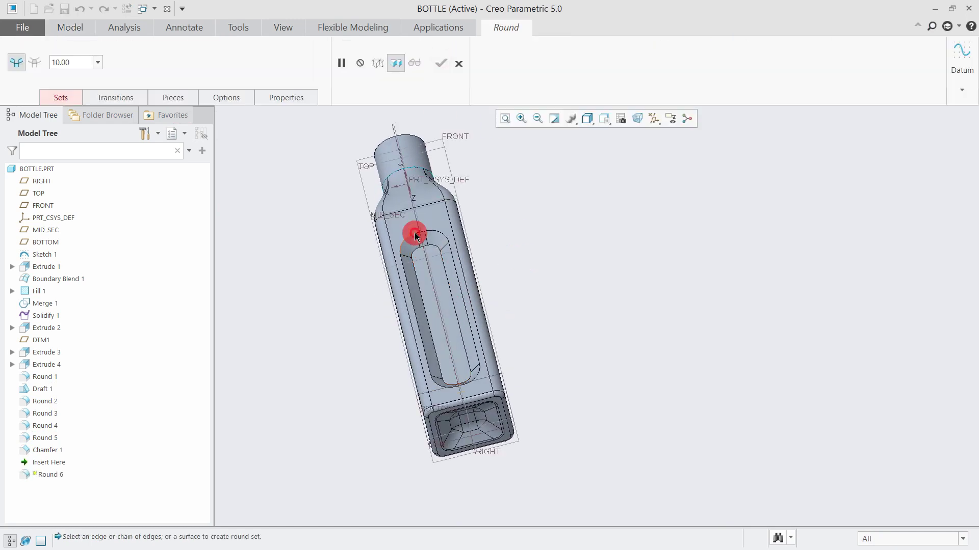
{"action": "left_click", "coordinate": [415, 236]}
{"action": "type", "text": "3"}
{"action": "key", "text": "Return"}
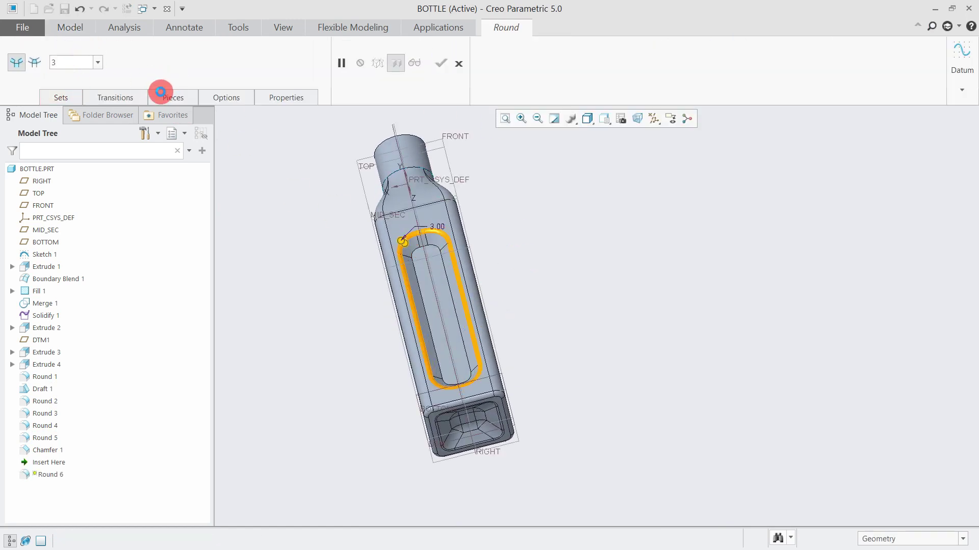
{"action": "mouse_move", "coordinate": [400, 294]}
{"action": "middle_mouse_down"}
{"action": "mouse_move", "coordinate": [338, 290]}
{"action": "mouse_move", "coordinate": [464, 246]}
{"action": "mouse_move", "coordinate": [297, 306]}
{"action": "middle_mouse_up"}
{"action": "scroll", "coordinate": [343, 290], "scroll_direction": "up", "scroll_amount": 3}
{"action": "scroll", "coordinate": [358, 281], "scroll_direction": "down", "scroll_amount": 2}
{"action": "scroll", "coordinate": [297, 294], "scroll_direction": "down", "scroll_amount": 2}
{"action": "scroll", "coordinate": [347, 319], "scroll_direction": "up", "scroll_amount": 3}
{"action": "scroll", "coordinate": [323, 328], "scroll_direction": "up", "scroll_amount": 2}
{"action": "scroll", "coordinate": [386, 326], "scroll_direction": "down", "scroll_amount": 3}
{"action": "middle_click_drag", "start_coordinate": [409, 341], "coordinate": [450, 279]}
{"action": "scroll", "coordinate": [301, 345], "scroll_direction": "up", "scroll_amount": 3}
{"action": "scroll", "coordinate": [334, 339], "scroll_direction": "up", "scroll_amount": 2}
{"action": "middle_click", "coordinate": [335, 340]}
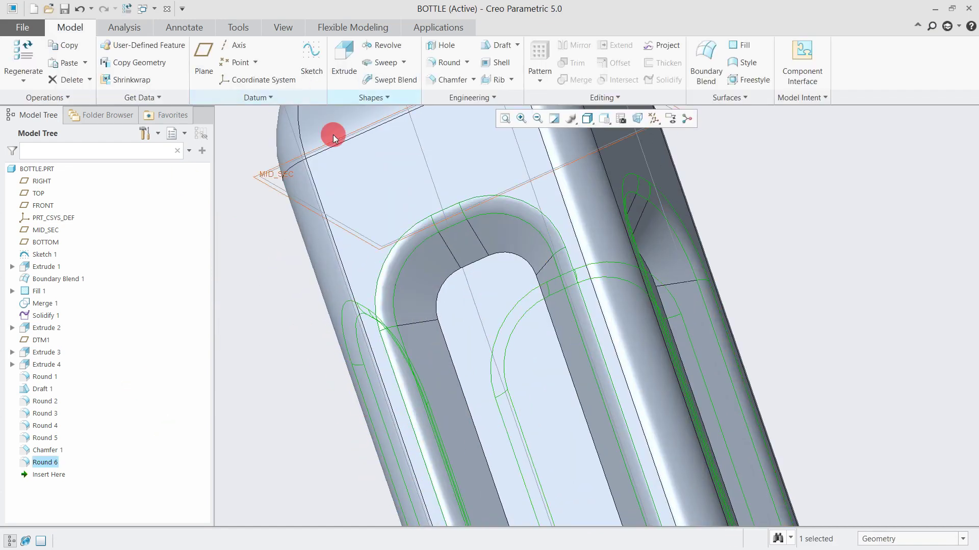
Step: Round the inner slot edge loops at 3.00 as Round 7
{"action": "left_click", "coordinate": [443, 62]}
{"action": "left_click", "coordinate": [482, 269]}
{"action": "scroll", "coordinate": [433, 224], "scroll_direction": "down", "scroll_amount": 3}
{"action": "middle_click_drag", "start_coordinate": [484, 234], "coordinate": [520, 213]}
{"action": "mouse_move", "coordinate": [485, 246]}
{"action": "middle_mouse_down"}
{"action": "mouse_move", "coordinate": [594, 230]}
{"action": "mouse_move", "coordinate": [361, 220]}
{"action": "middle_mouse_up"}
{"action": "scroll", "coordinate": [372, 219], "scroll_direction": "down", "scroll_amount": 3}
{"action": "middle_click_drag", "start_coordinate": [479, 222], "coordinate": [502, 204]}
{"action": "scroll", "coordinate": [413, 245], "scroll_direction": "up", "scroll_amount": 3}
{"action": "scroll", "coordinate": [411, 240], "scroll_direction": "down", "scroll_amount": 3}
{"action": "middle_click_drag", "start_coordinate": [436, 258], "coordinate": [458, 230]}
{"action": "scroll", "coordinate": [414, 262], "scroll_direction": "up", "scroll_amount": 3}
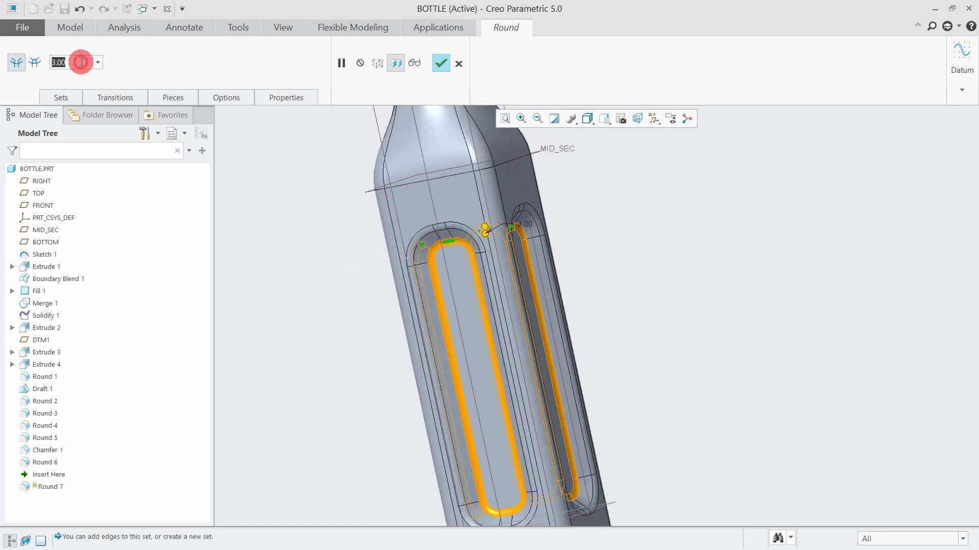
{"action": "middle_click", "coordinate": [463, 244]}
{"action": "scroll", "coordinate": [528, 298], "scroll_direction": "down", "scroll_amount": 3}
{"action": "mouse_move", "coordinate": [528, 297]}
{"action": "middle_mouse_down"}
{"action": "mouse_move", "coordinate": [535, 208]}
{"action": "mouse_move", "coordinate": [491, 291]}
{"action": "mouse_move", "coordinate": [522, 174]}
{"action": "mouse_move", "coordinate": [507, 192]}
{"action": "mouse_move", "coordinate": [508, 221]}
{"action": "mouse_move", "coordinate": [546, 319]}
{"action": "mouse_move", "coordinate": [514, 206]}
{"action": "mouse_move", "coordinate": [579, 327]}
{"action": "mouse_move", "coordinate": [524, 256]}
{"action": "mouse_move", "coordinate": [569, 256]}
{"action": "mouse_move", "coordinate": [513, 243]}
{"action": "middle_mouse_up"}
{"action": "scroll", "coordinate": [499, 178], "scroll_direction": "up", "scroll_amount": 3}
{"action": "scroll", "coordinate": [555, 257], "scroll_direction": "up", "scroll_amount": 2}
Step: Shell the bottle to a 0.50 wall, removing the neck's top face
{"action": "left_click", "coordinate": [497, 62]}
{"action": "left_click", "coordinate": [518, 163]}
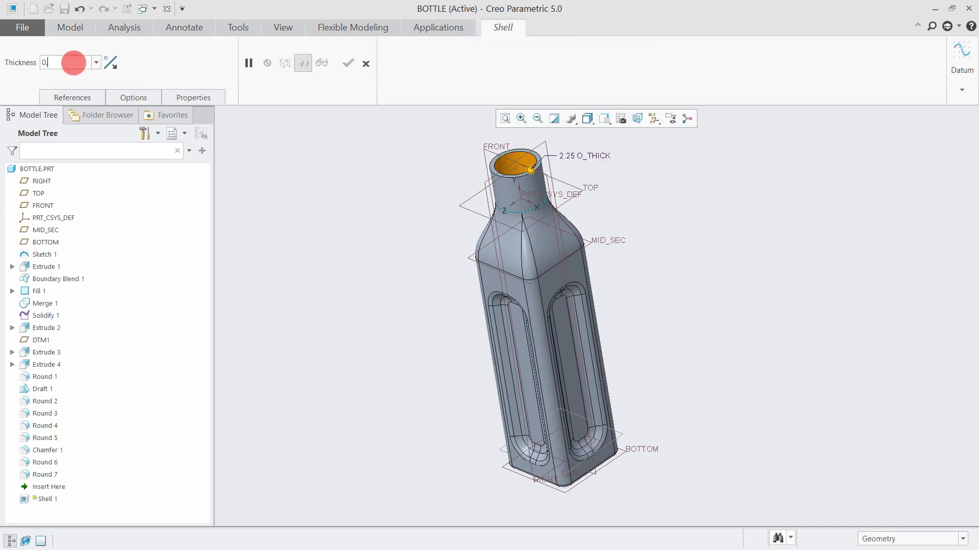
{"action": "type", "text": "50"}
{"action": "mouse_move", "coordinate": [491, 274]}
{"action": "middle_mouse_down", "text": "ctrl"}
{"action": "mouse_move", "coordinate": [544, 277]}
{"action": "mouse_move", "coordinate": [502, 273]}
{"action": "middle_mouse_up", "text": "ctrl"}
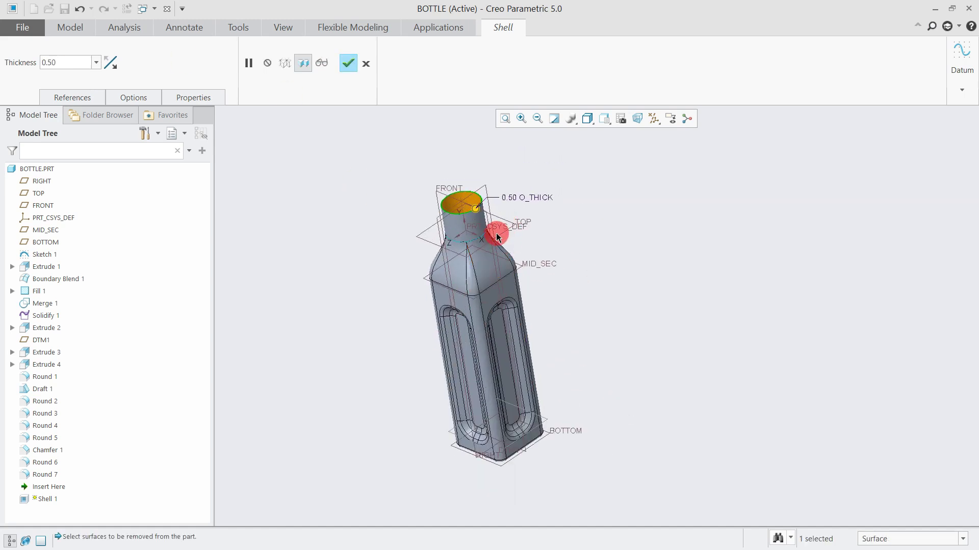
{"action": "middle_click", "coordinate": [615, 227]}
{"action": "mouse_move", "coordinate": [613, 228]}
{"action": "middle_mouse_down", "text": "ctrl"}
{"action": "mouse_move", "coordinate": [490, 357]}
{"action": "mouse_move", "coordinate": [431, 203]}
{"action": "mouse_move", "coordinate": [507, 339]}
{"action": "mouse_move", "coordinate": [480, 244]}
{"action": "mouse_move", "coordinate": [439, 272]}
{"action": "mouse_move", "coordinate": [469, 240]}
{"action": "mouse_move", "coordinate": [439, 212]}
{"action": "mouse_move", "coordinate": [485, 275]}
{"action": "mouse_move", "coordinate": [474, 252]}
{"action": "mouse_move", "coordinate": [472, 274]}
{"action": "middle_mouse_up", "text": "ctrl"}
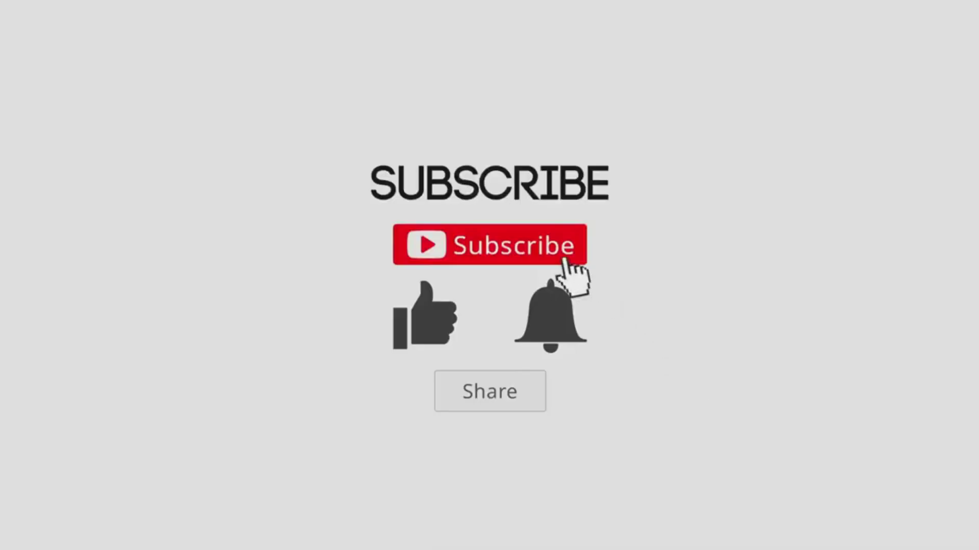